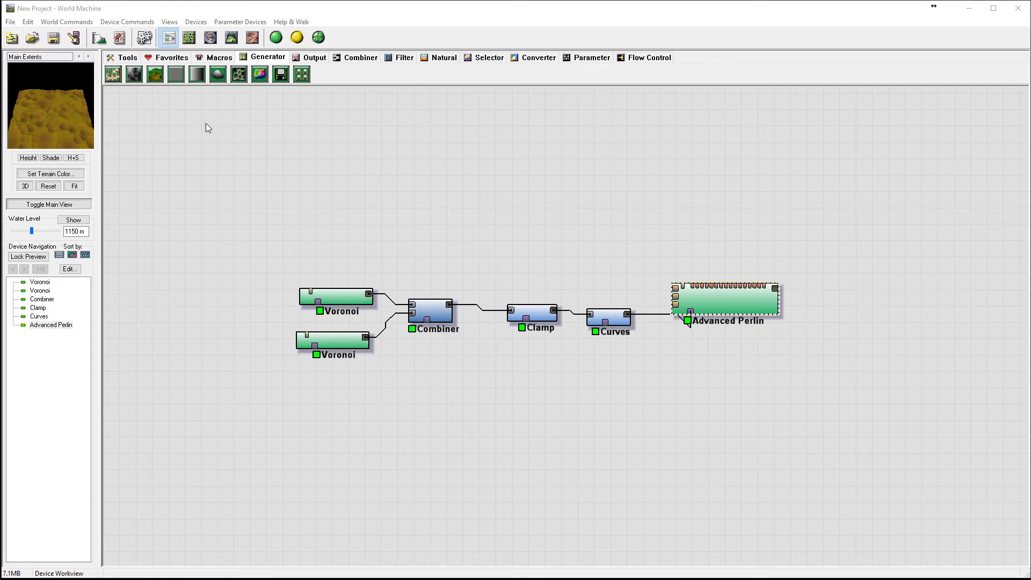
# - Place a new Voronoi above the existing graph, with 50 m scale and Manhattan distance
pyautogui.click(238, 74)
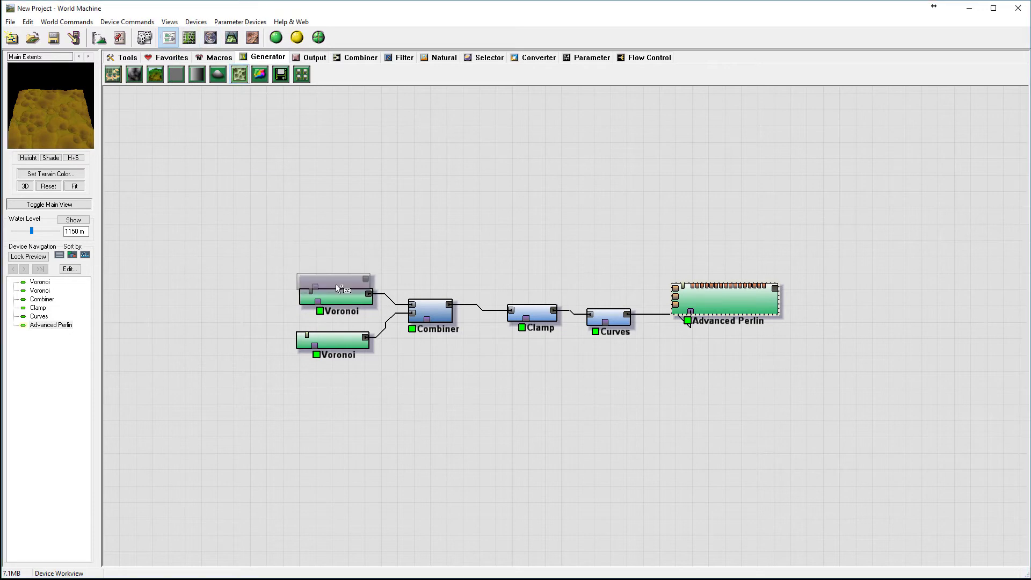
pyautogui.click(334, 235)
pyautogui.rightClick(334, 235)
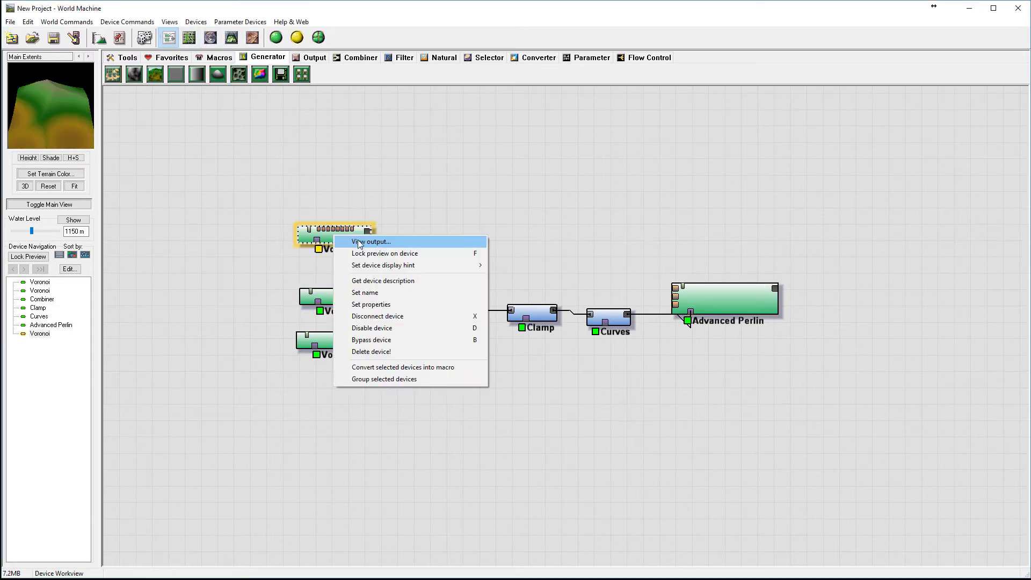
pyautogui.doubleClick(330, 233)
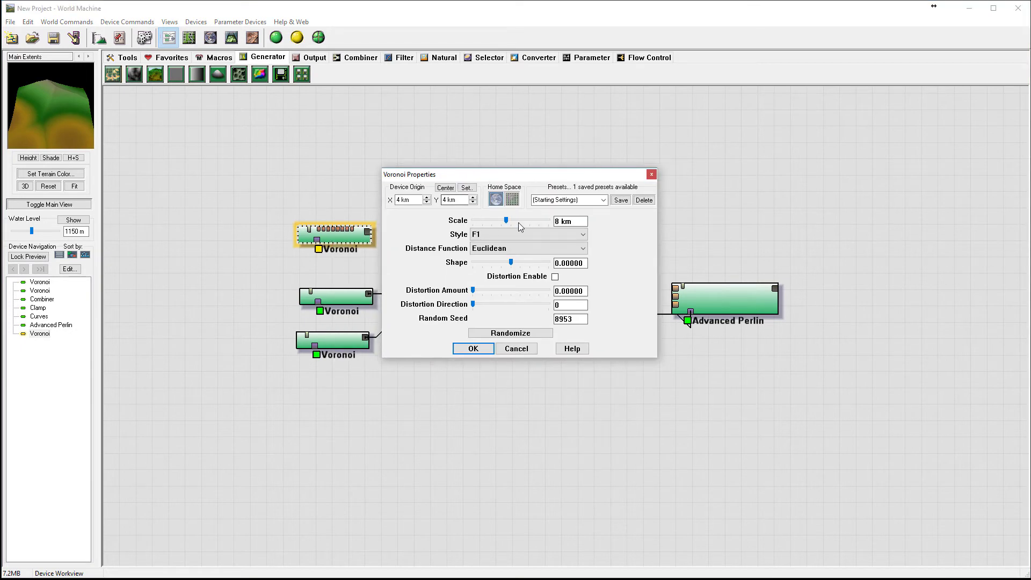
pyautogui.moveTo(507, 221); pyautogui.dragTo(473, 221)
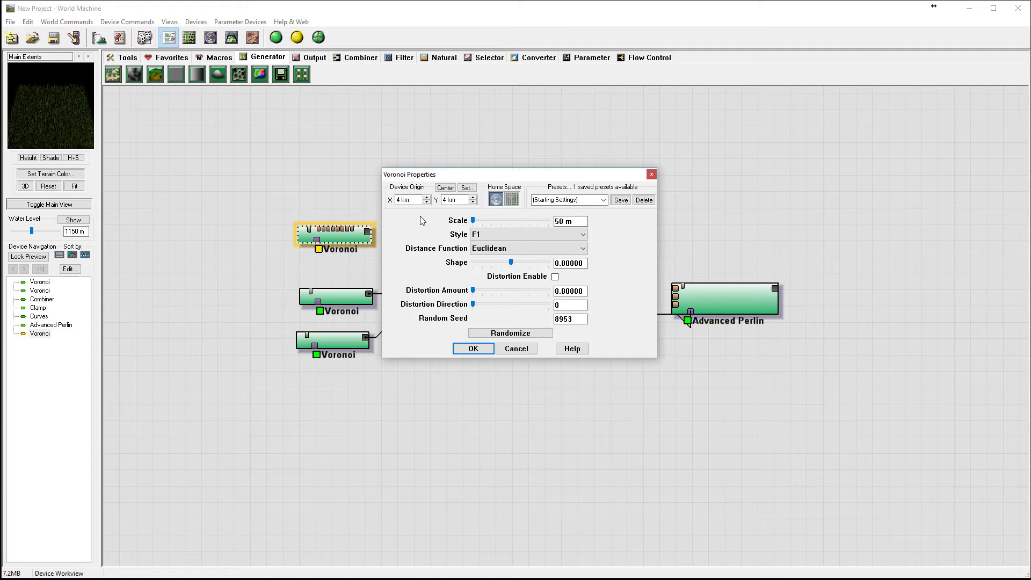
pyautogui.click(511, 249)
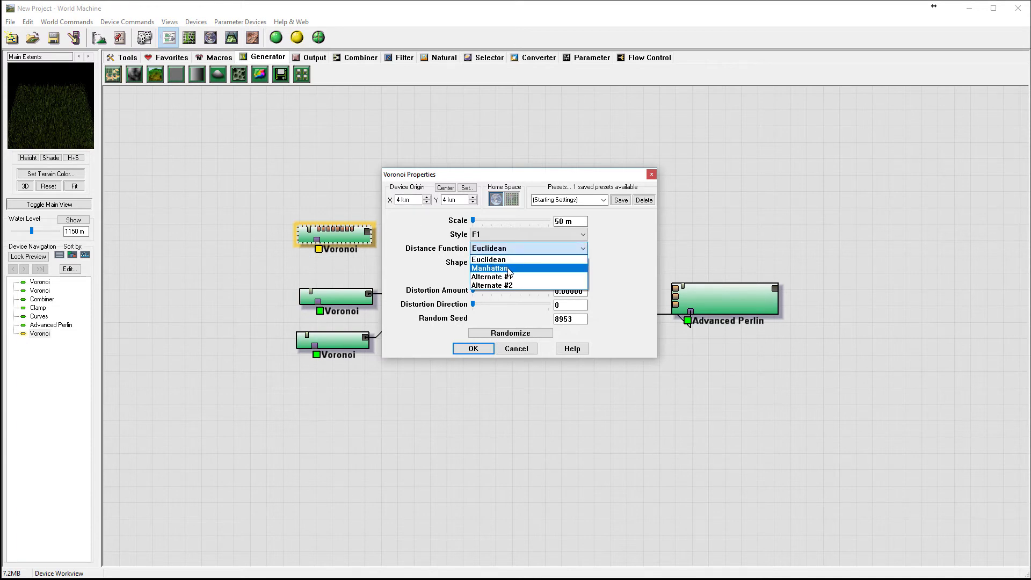
pyautogui.click(507, 269)
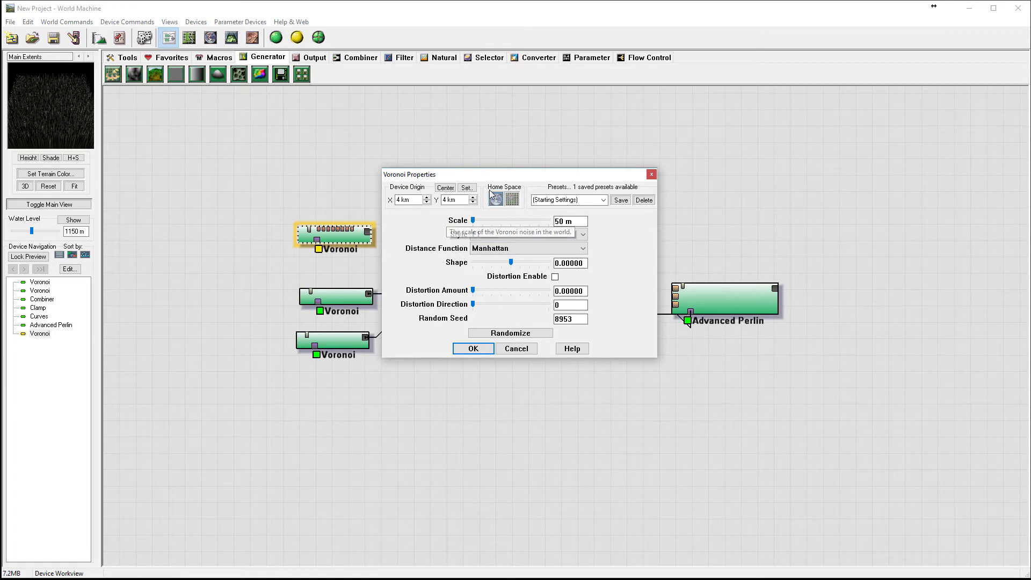
pyautogui.click(474, 350)
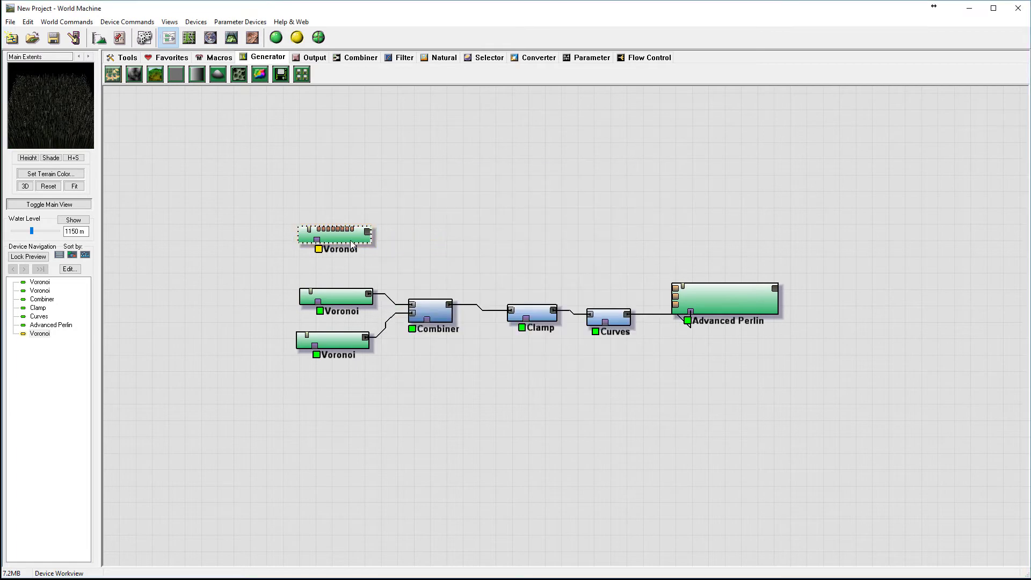
pyautogui.click(232, 39)
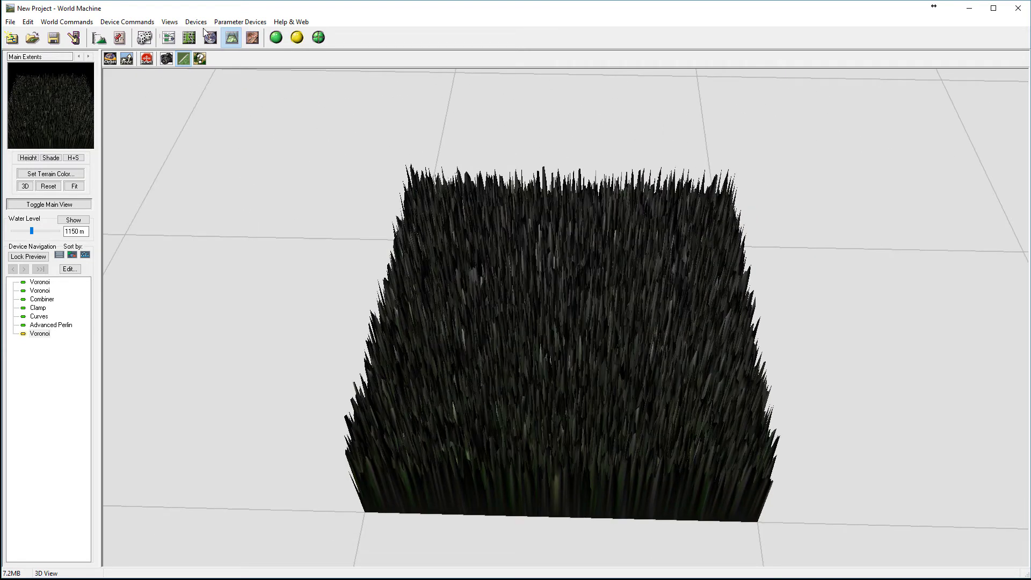
pyautogui.click(173, 40)
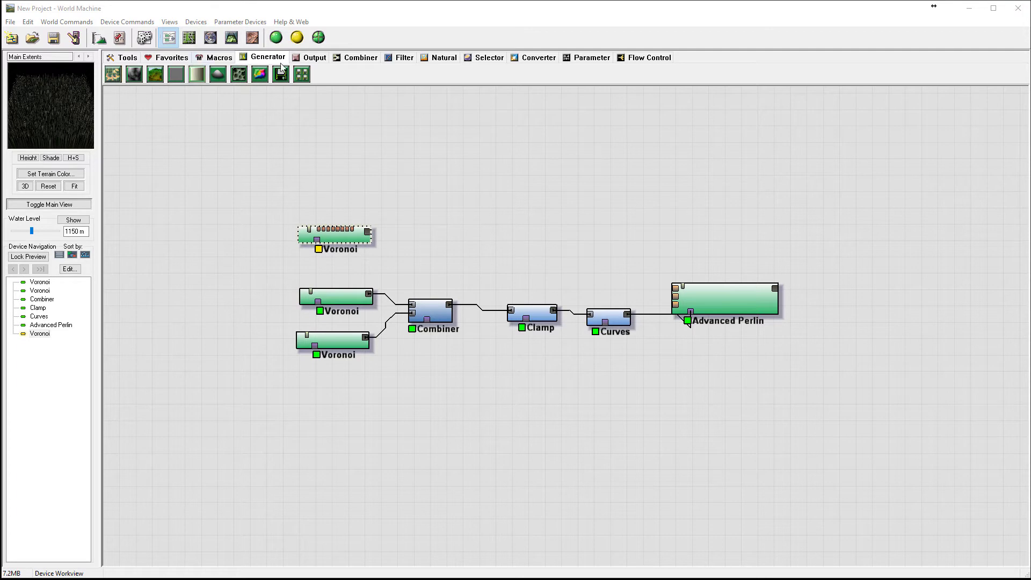
# - Place a Clamp filter beside the new Voronoi and wire the Voronoi into it
pyautogui.click(400, 57)
pyautogui.click(112, 76)
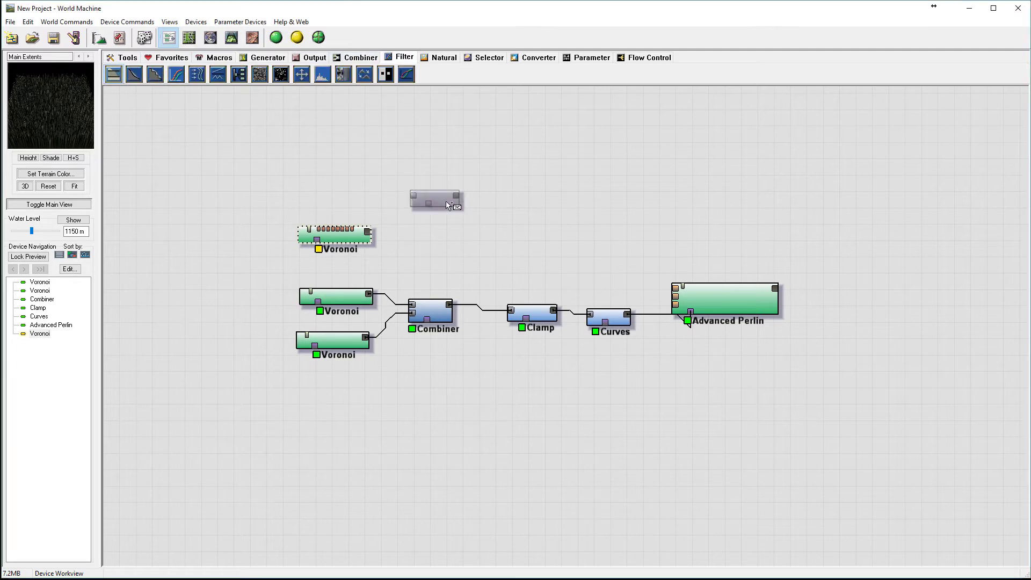
pyautogui.click(427, 231)
pyautogui.press('Escape')
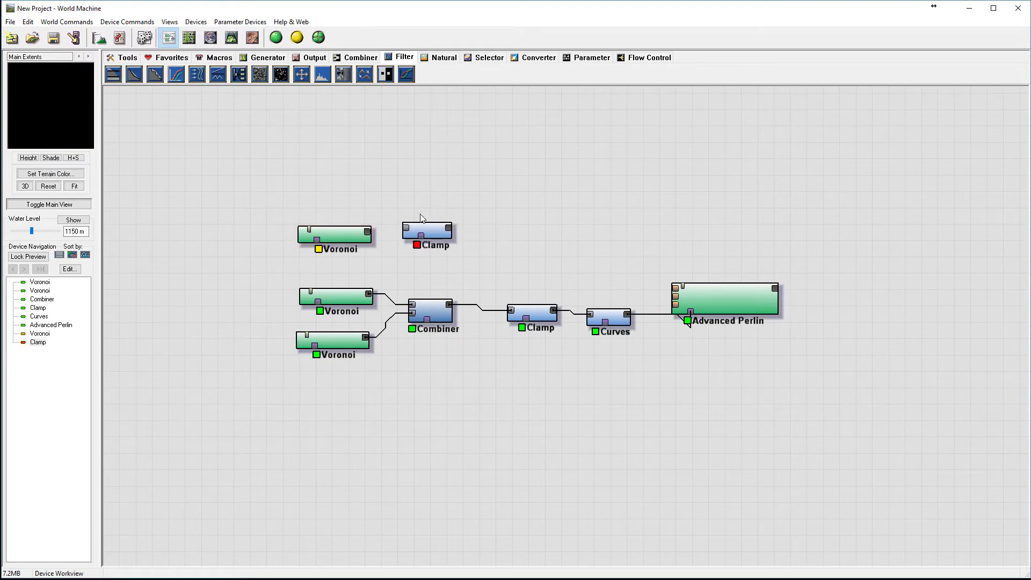
pyautogui.click(427, 230)
pyautogui.click(369, 232)
pyautogui.moveTo(369, 232); pyautogui.dragTo(441, 237)
# - Lower the Clamp's upper height limit to 183.75 m, keeping the 0 m floor
pyautogui.click(434, 231)
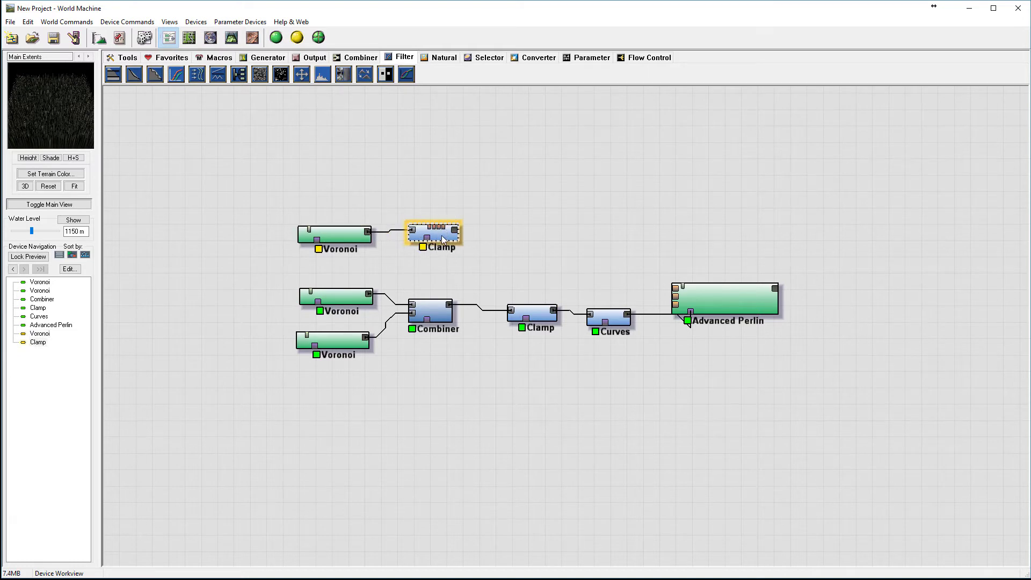
pyautogui.doubleClick(441, 238)
pyautogui.moveTo(543, 216); pyautogui.dragTo(653, 149)
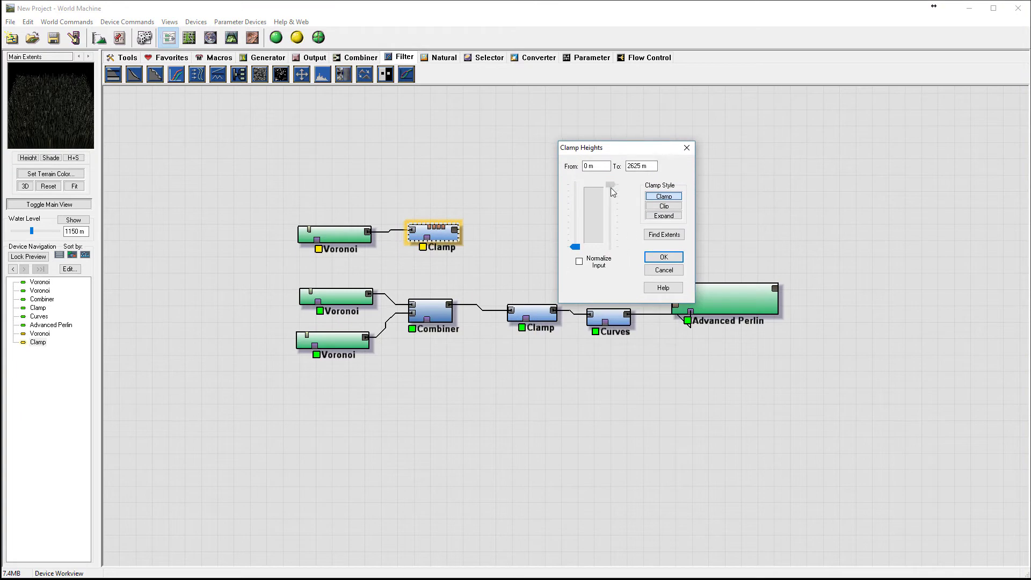
pyautogui.moveTo(611, 188); pyautogui.dragTo(608, 243)
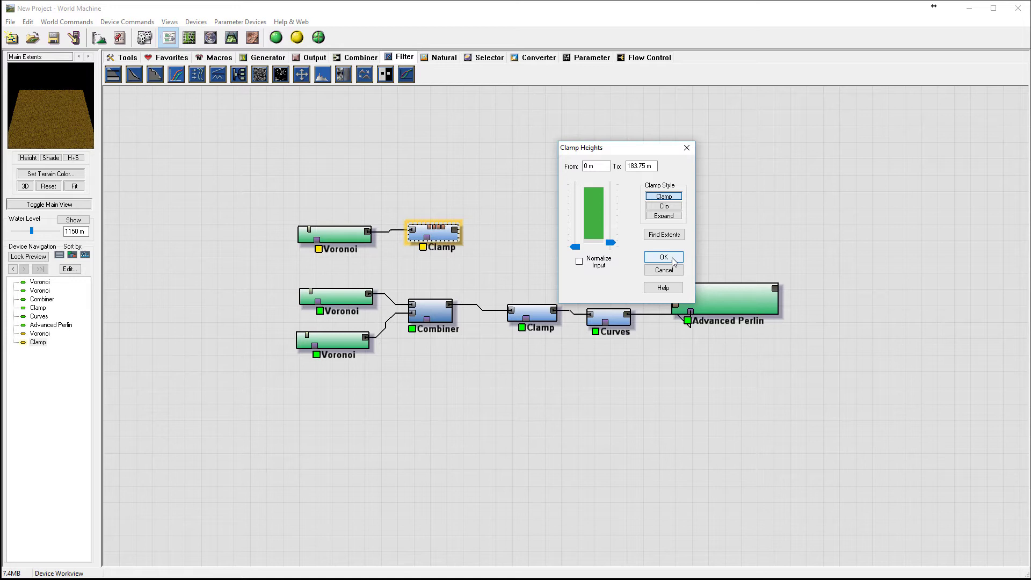
pyautogui.click(674, 261)
# - Orbit around the clamped terrain in 3D from several sides
pyautogui.click(232, 37)
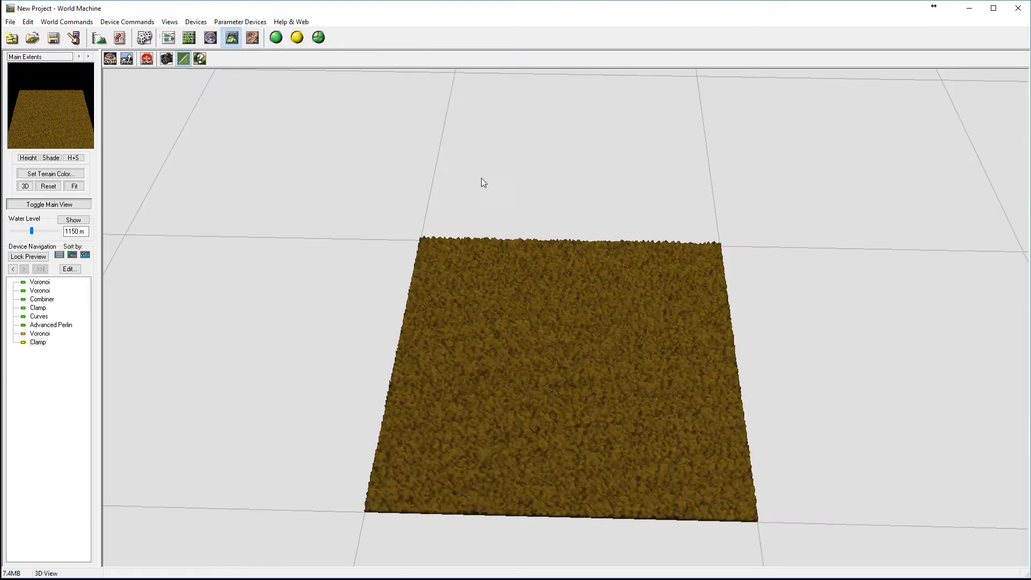
pyautogui.scroll(3, 575, 290)
pyautogui.moveTo(509, 356); pyautogui.dragTo(221, 79)
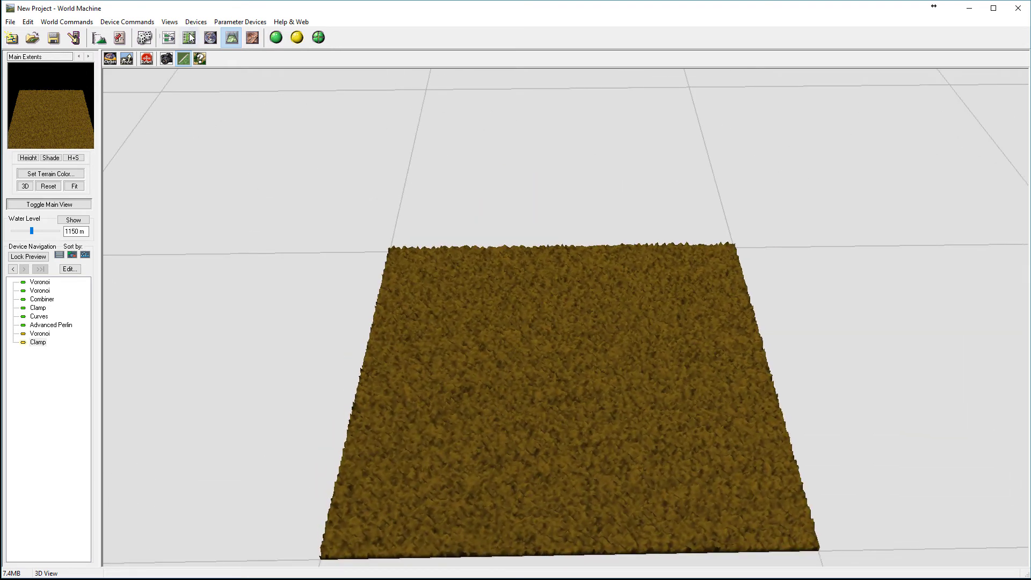
pyautogui.click(169, 38)
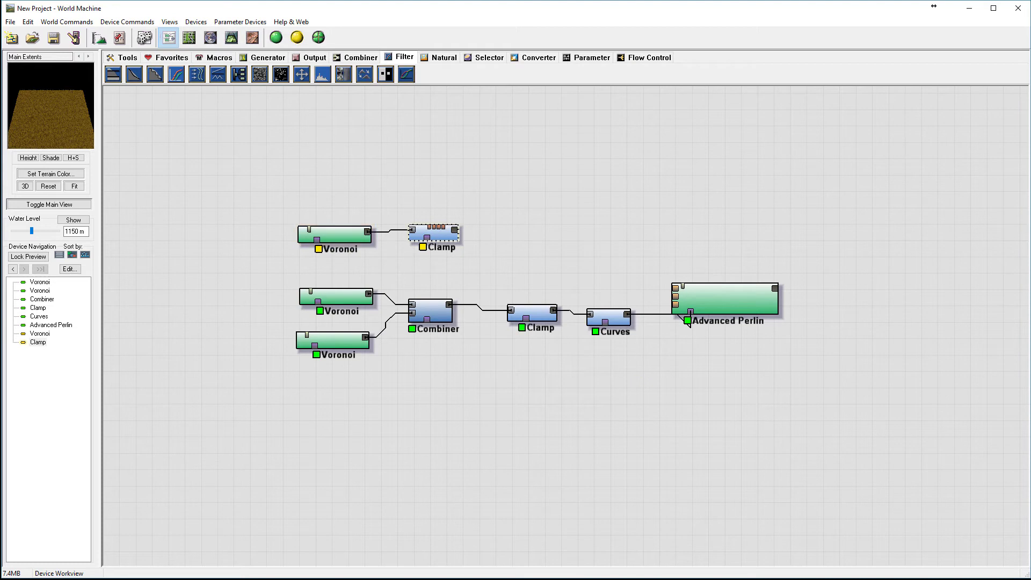
# - Move the top Voronoi and Clamp nodes higher up the canvas
pyautogui.click(337, 235)
pyautogui.moveTo(337, 236); pyautogui.dragTo(335, 228)
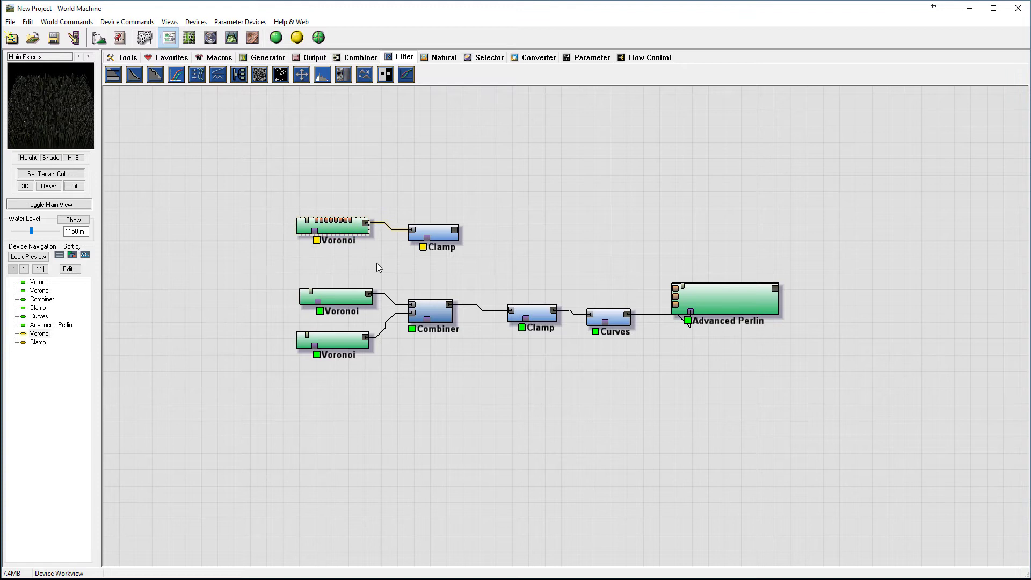
pyautogui.moveTo(432, 229); pyautogui.dragTo(440, 191)
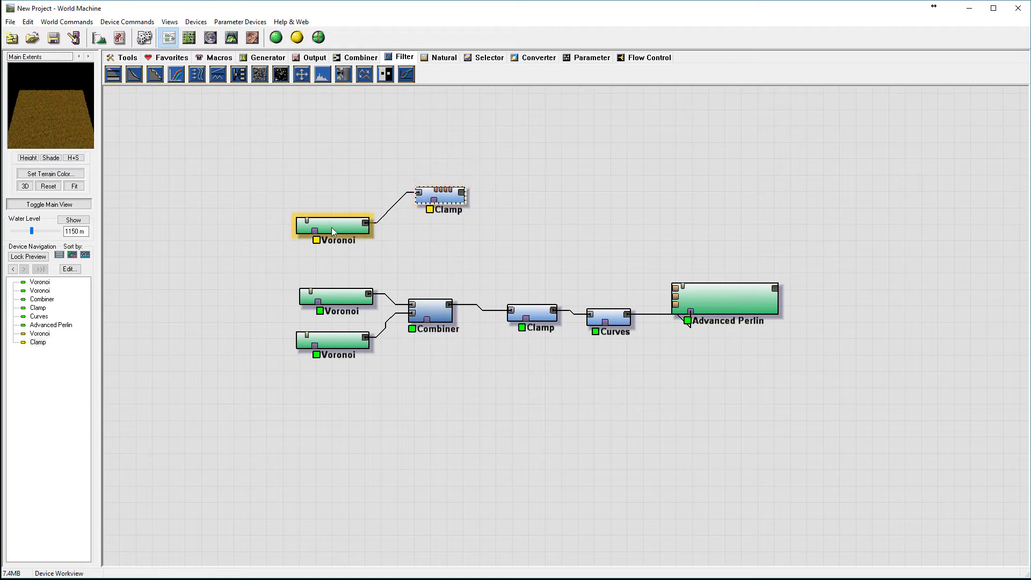
pyautogui.moveTo(331, 227); pyautogui.dragTo(341, 197)
# - Preview the Combiner and Advanced Perlin, checking the crater terrain in 3D
pyautogui.click(434, 310)
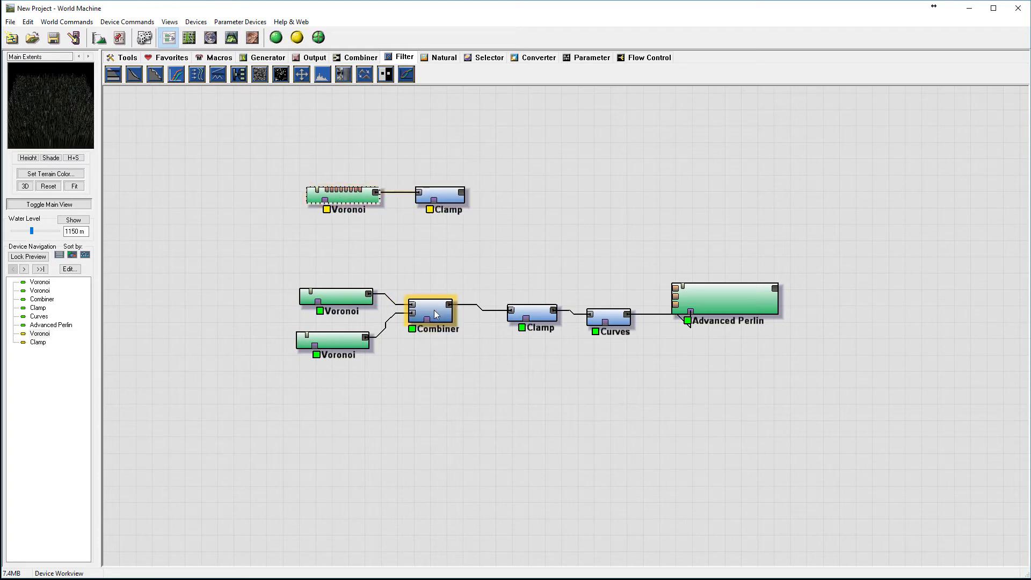
pyautogui.click(729, 294)
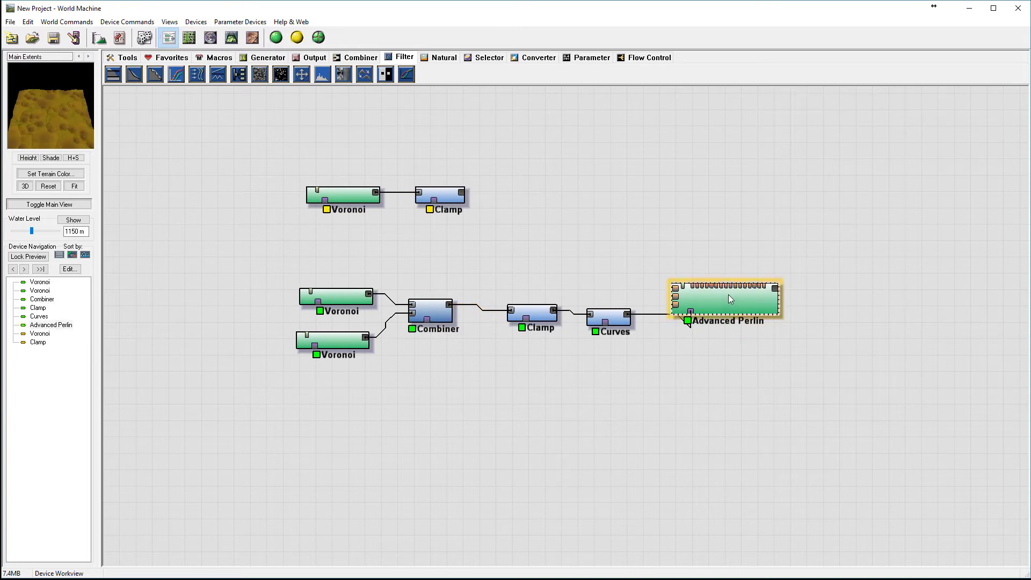
pyautogui.click(232, 39)
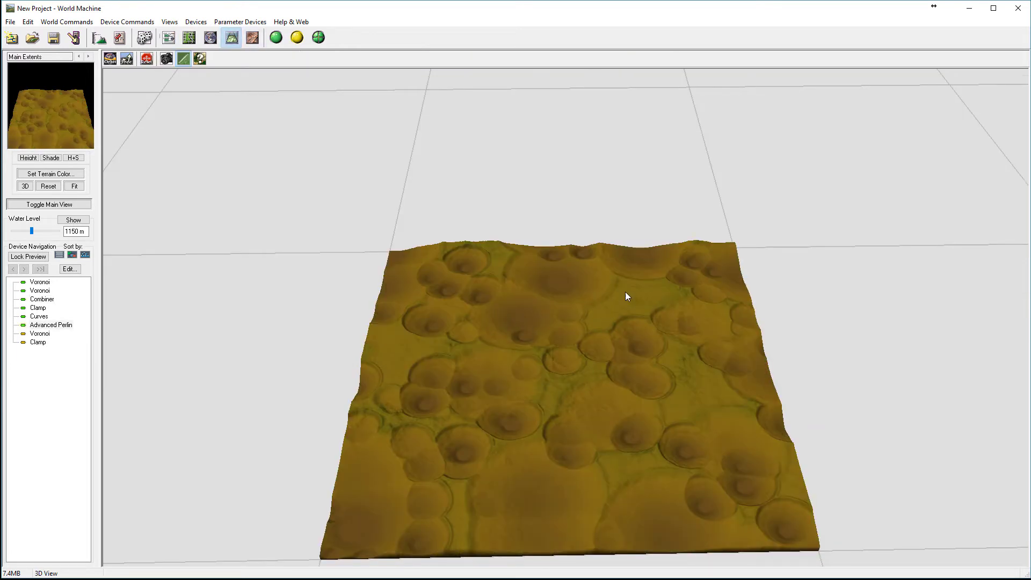
pyautogui.click(169, 37)
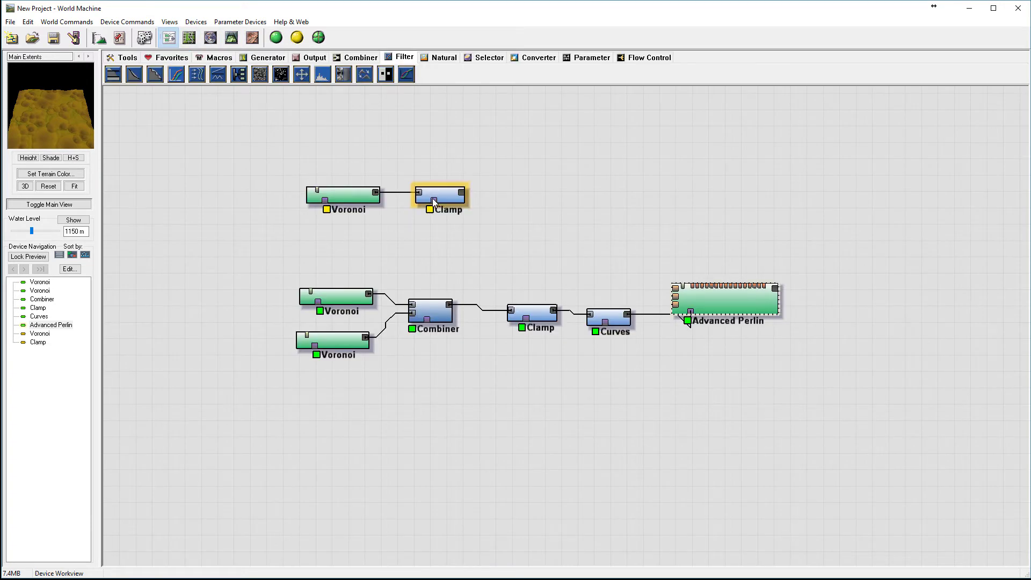
# - Place an Inverter above the Combiner, feed it the Combiner output, and route it into the Clamp's mask input
pyautogui.click(429, 318)
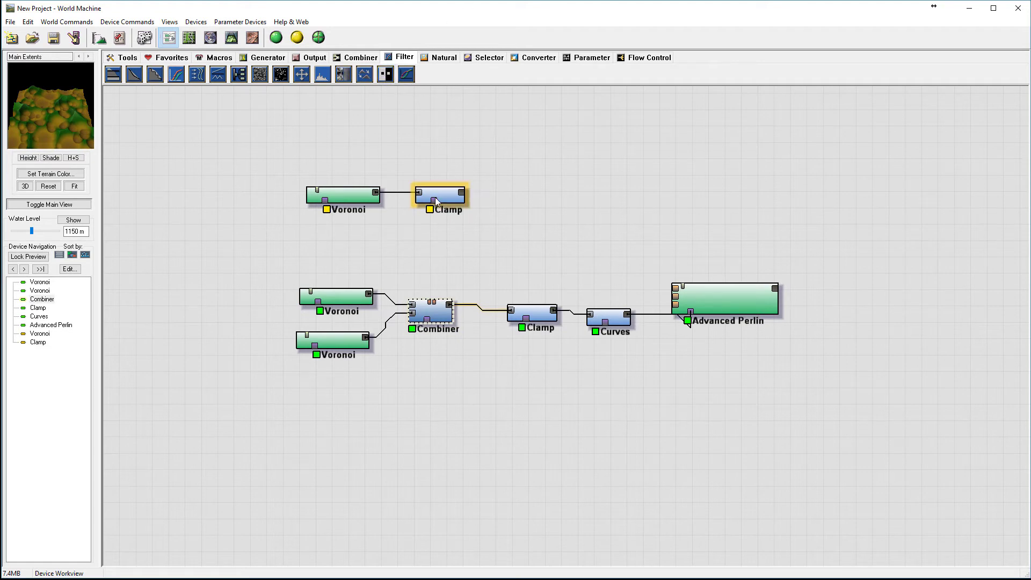
pyautogui.moveTo(386, 75); pyautogui.dragTo(436, 262)
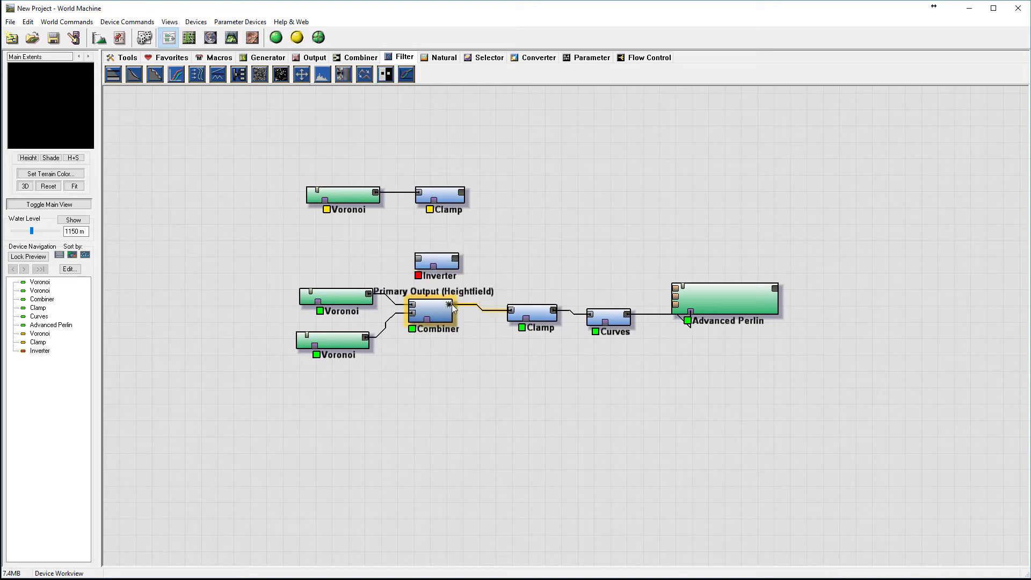
pyautogui.moveTo(452, 304); pyautogui.dragTo(448, 265)
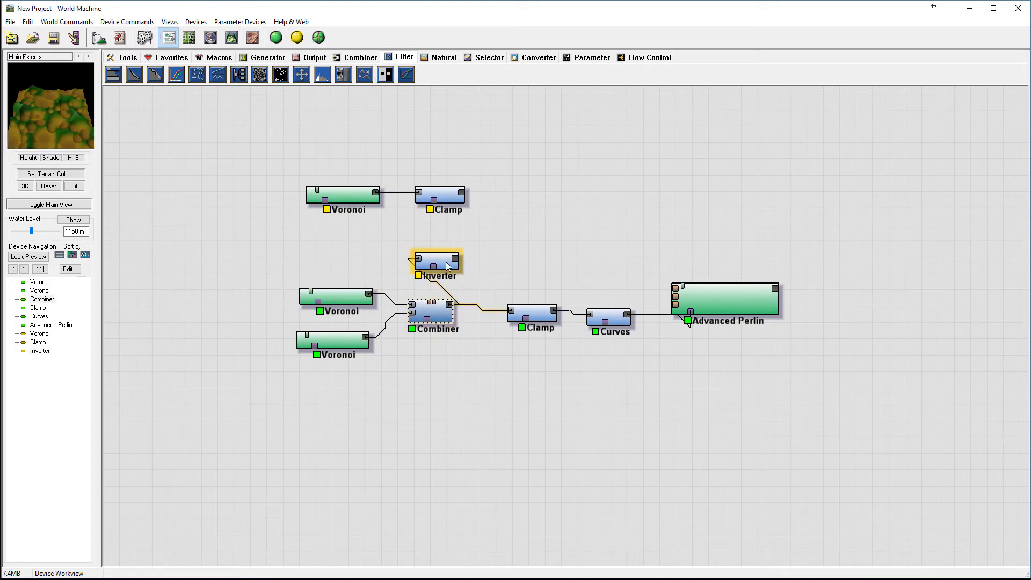
pyautogui.click(447, 265)
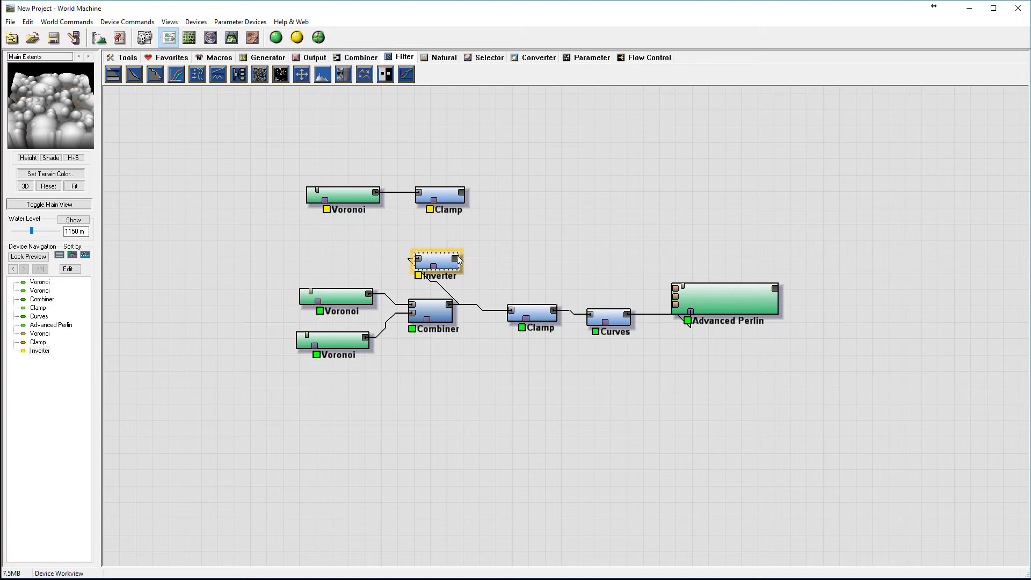
pyautogui.moveTo(455, 258); pyautogui.dragTo(440, 193)
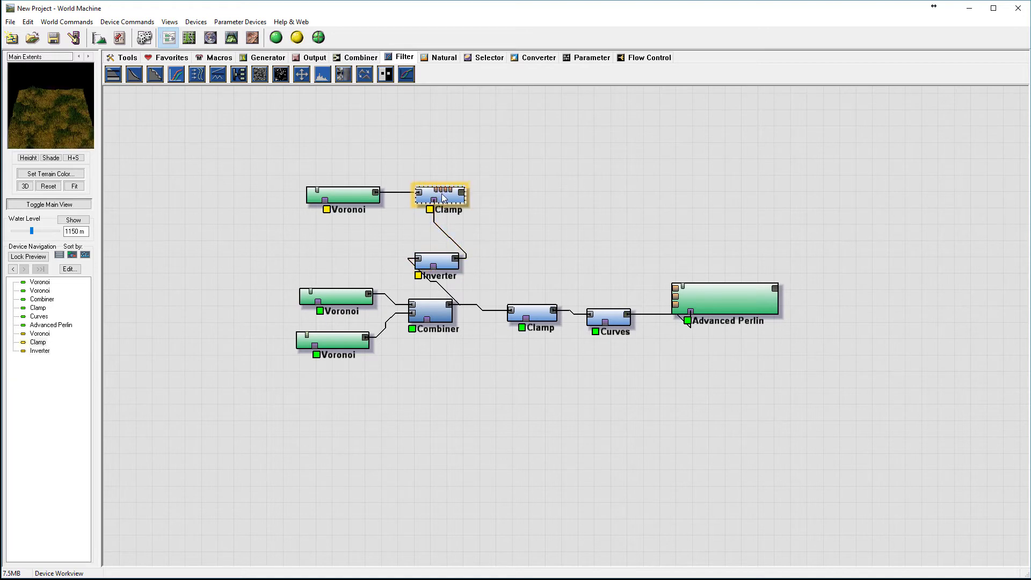
# - Orbit the patchy masked terrain in 3D down to a low side view
pyautogui.click(234, 37)
pyautogui.moveTo(517, 253); pyautogui.dragTo(556, 295)
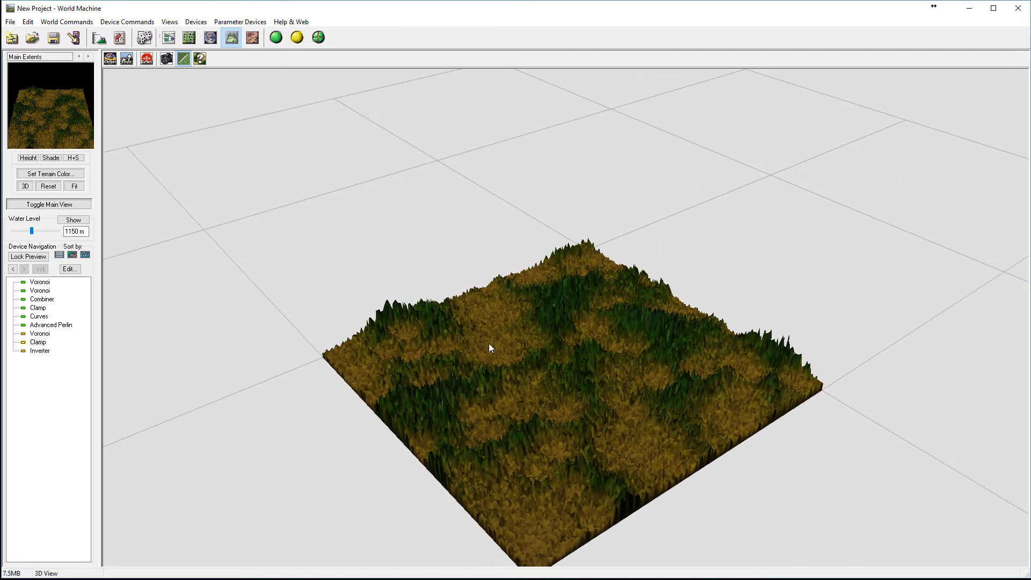
pyautogui.moveTo(568, 352); pyautogui.dragTo(619, 300)
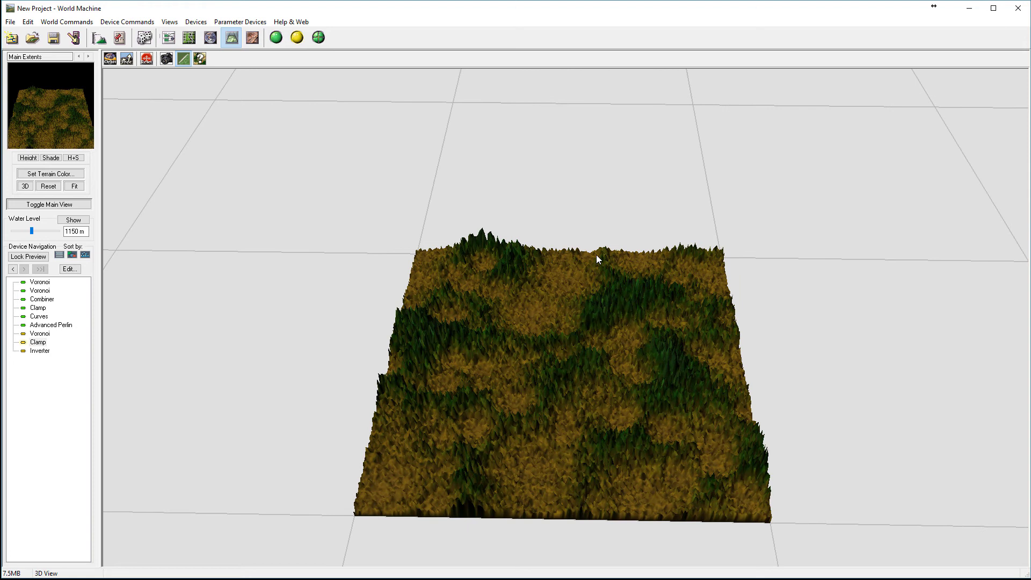
pyautogui.click(168, 38)
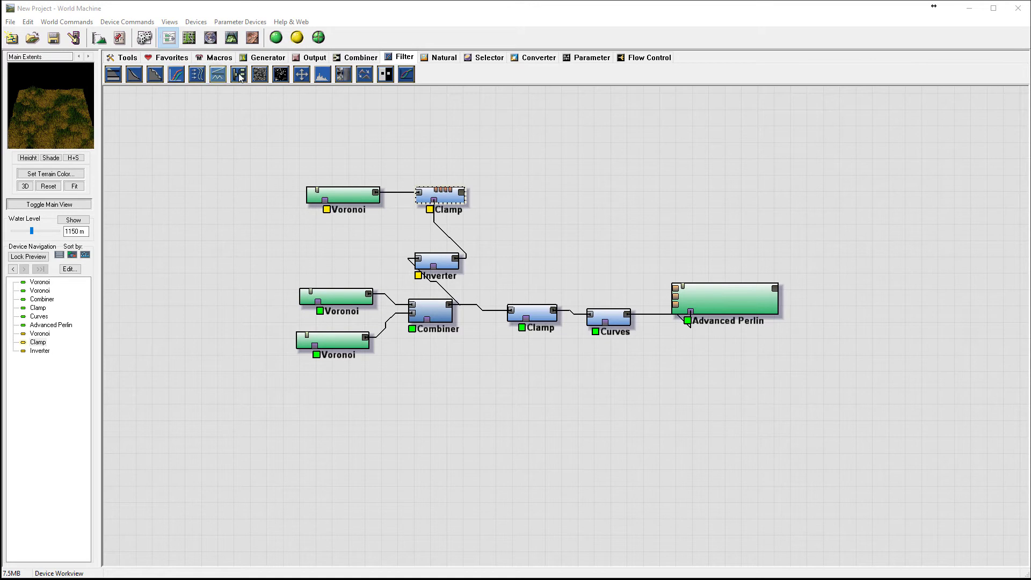
# - Place a Simple Transform right of the upper Clamp and wire the Clamp into it
pyautogui.click(464, 241)
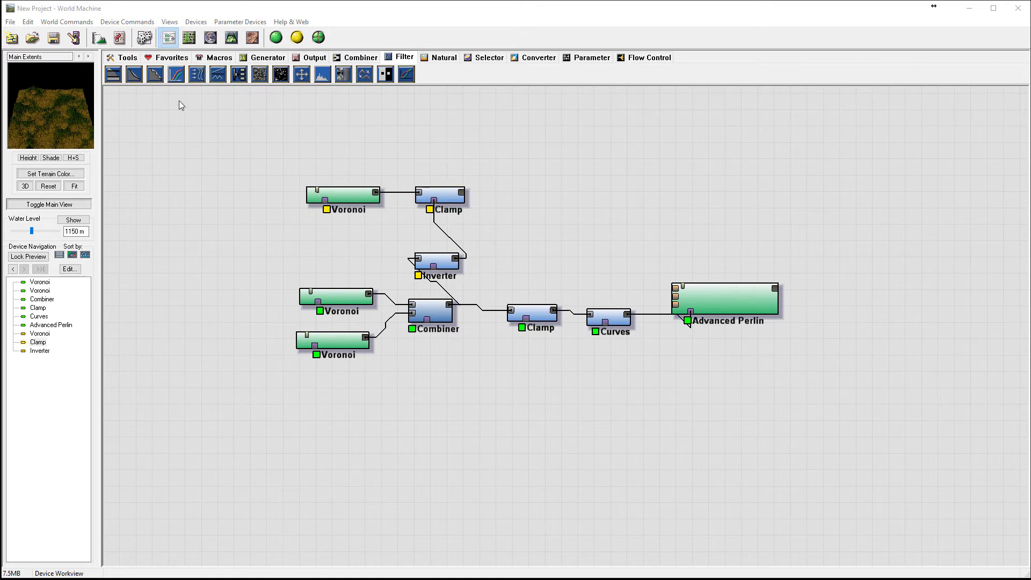
pyautogui.moveTo(127, 76); pyautogui.dragTo(528, 189)
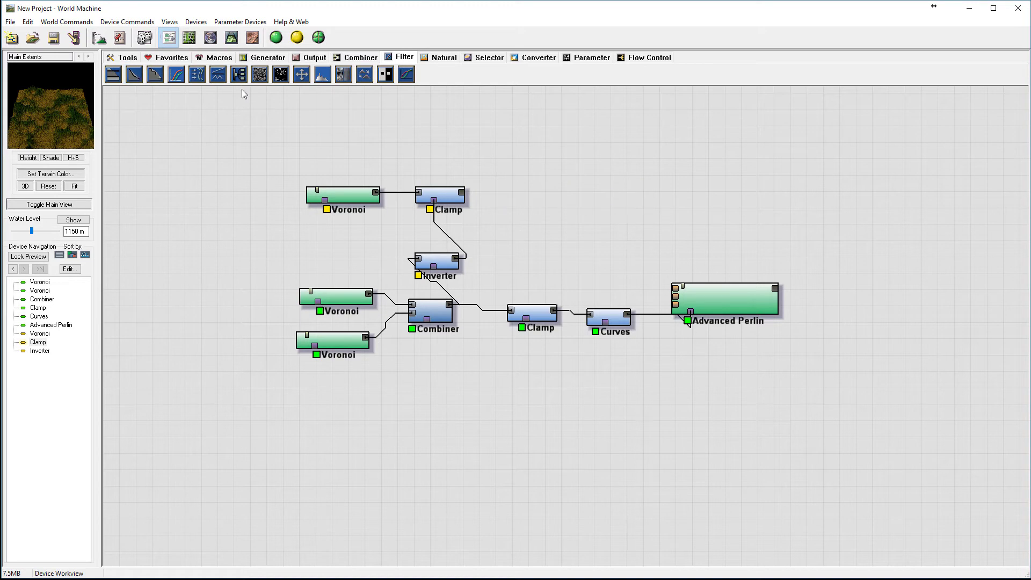
pyautogui.click(134, 74)
pyautogui.click(530, 190)
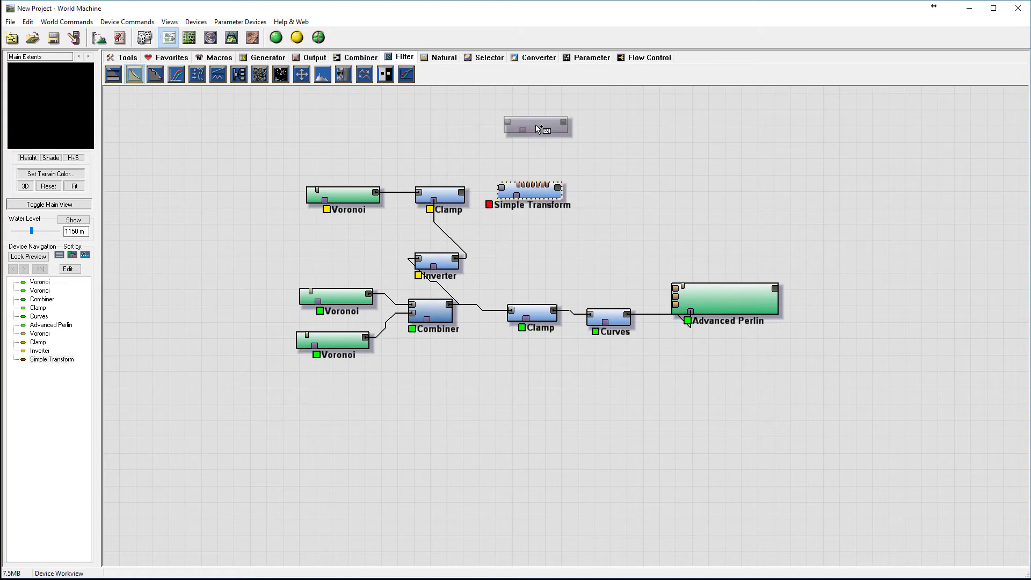
pyautogui.rightClick(536, 127)
pyautogui.moveTo(462, 191); pyautogui.dragTo(508, 188)
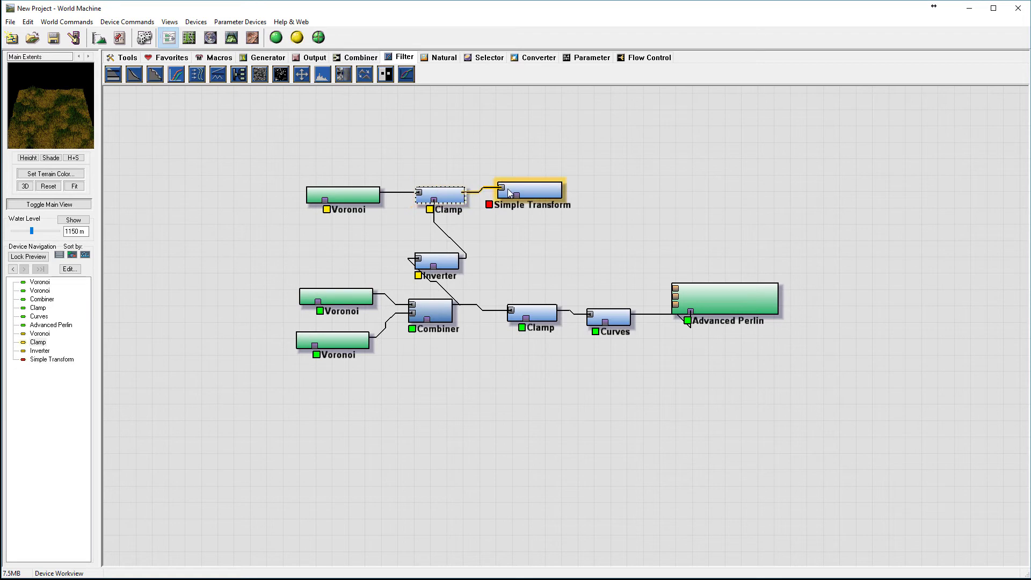
# - Give the Simple Transform small Glaciate, plateau and Smoothing amounts
pyautogui.doubleClick(535, 189)
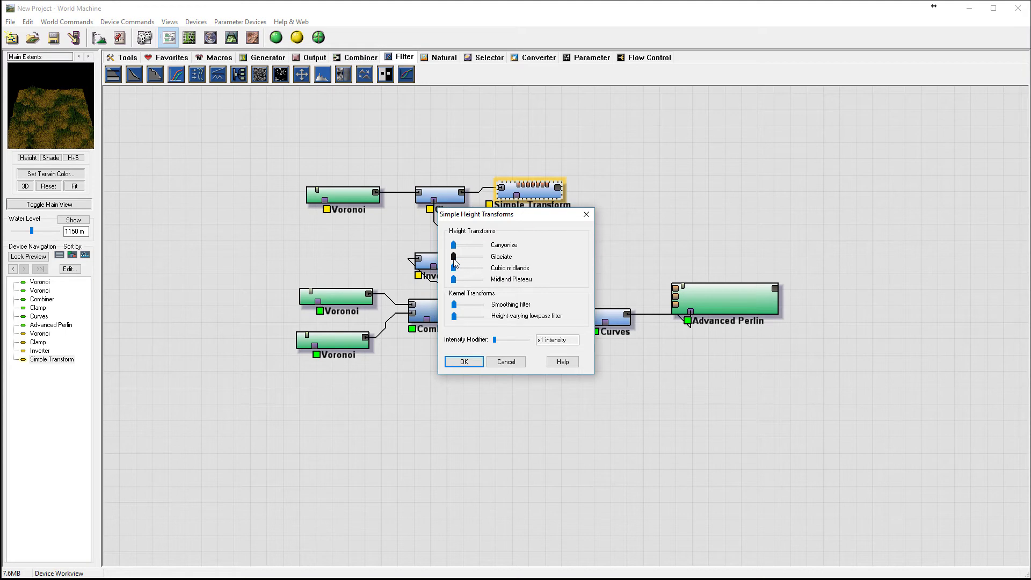
pyautogui.moveTo(454, 257); pyautogui.dragTo(457, 282)
pyautogui.moveTo(454, 305)
pyautogui.mouseDown()
pyautogui.moveTo(460, 321)
pyautogui.moveTo(461, 306)
pyautogui.mouseUp()
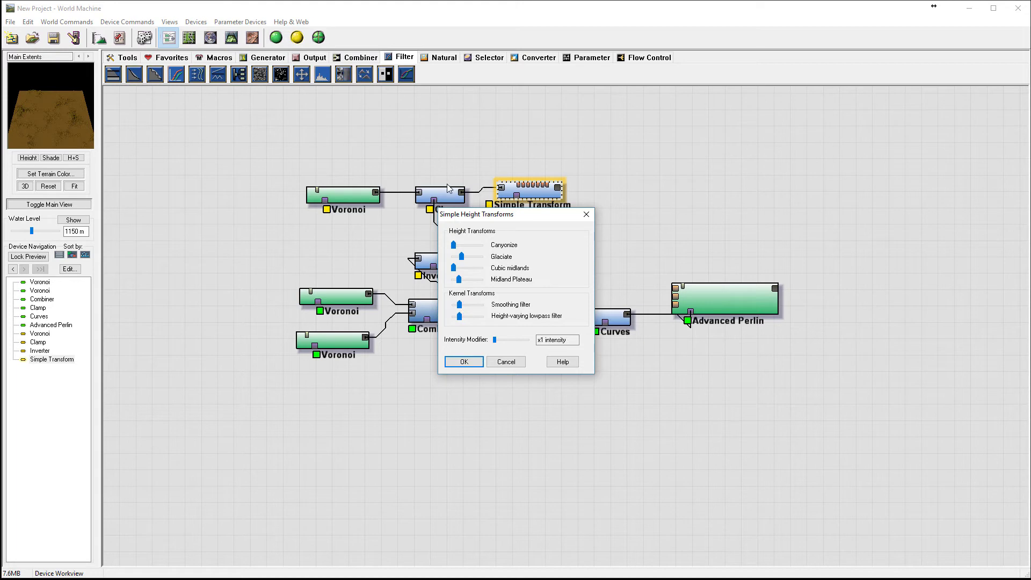
pyautogui.click(463, 362)
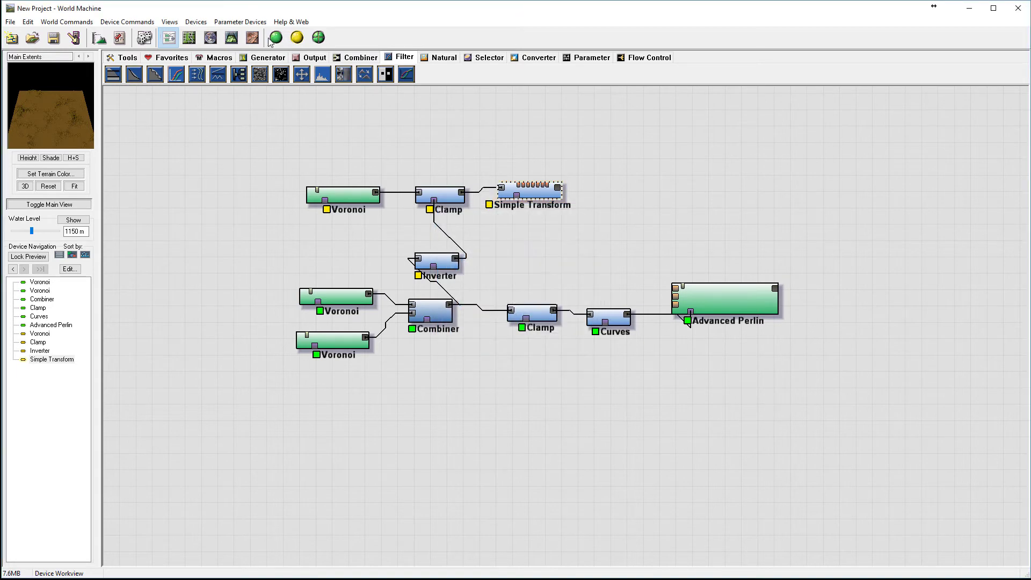
pyautogui.click(236, 41)
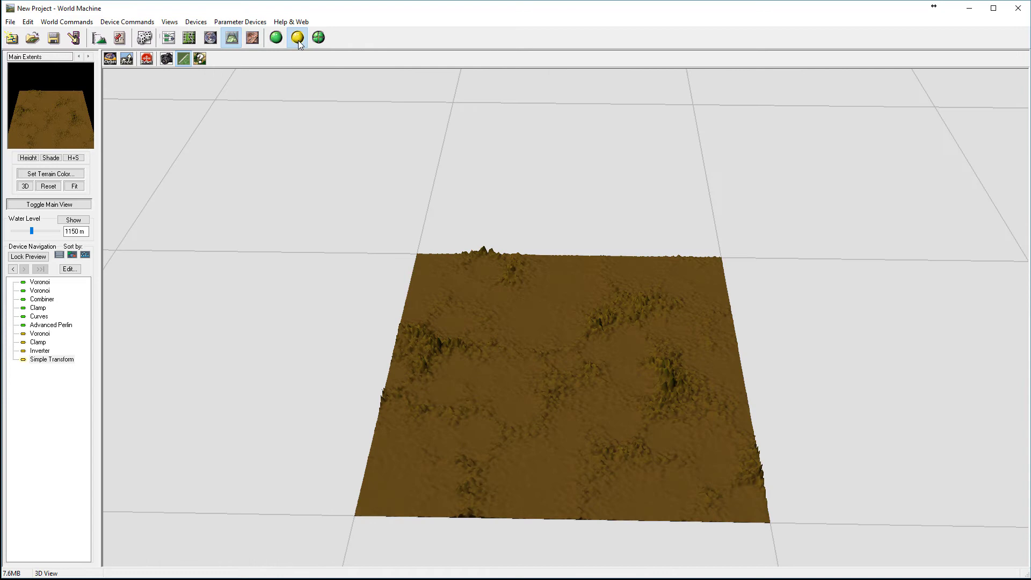
pyautogui.moveTo(577, 378); pyautogui.dragTo(709, 379)
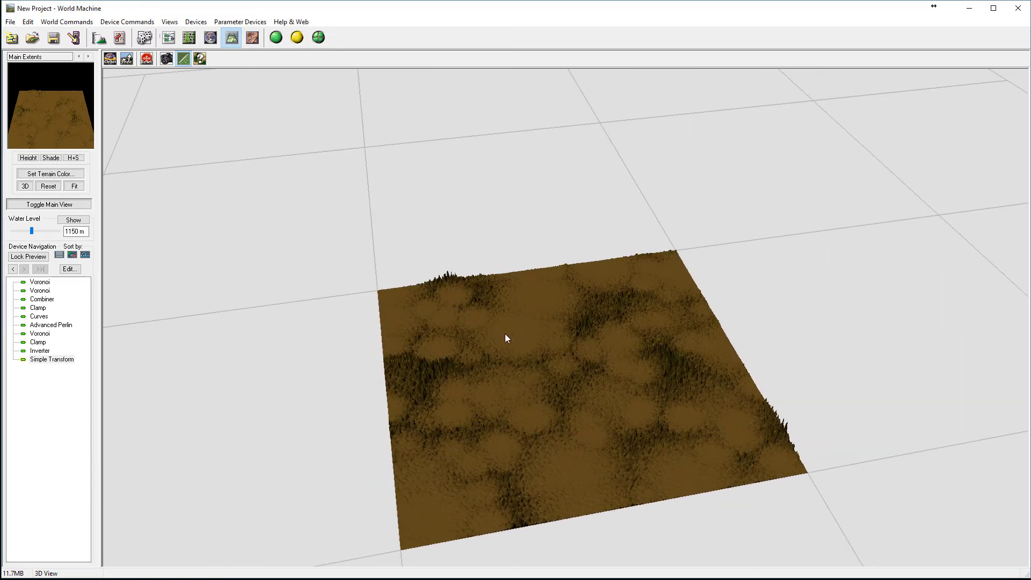
pyautogui.moveTo(558, 458); pyautogui.dragTo(580, 382)
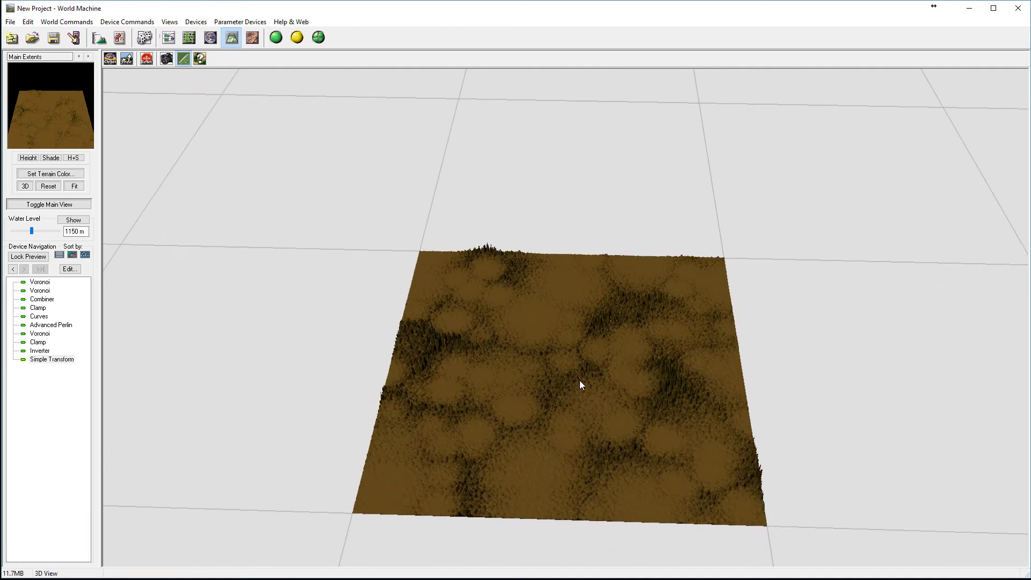
pyautogui.click(168, 39)
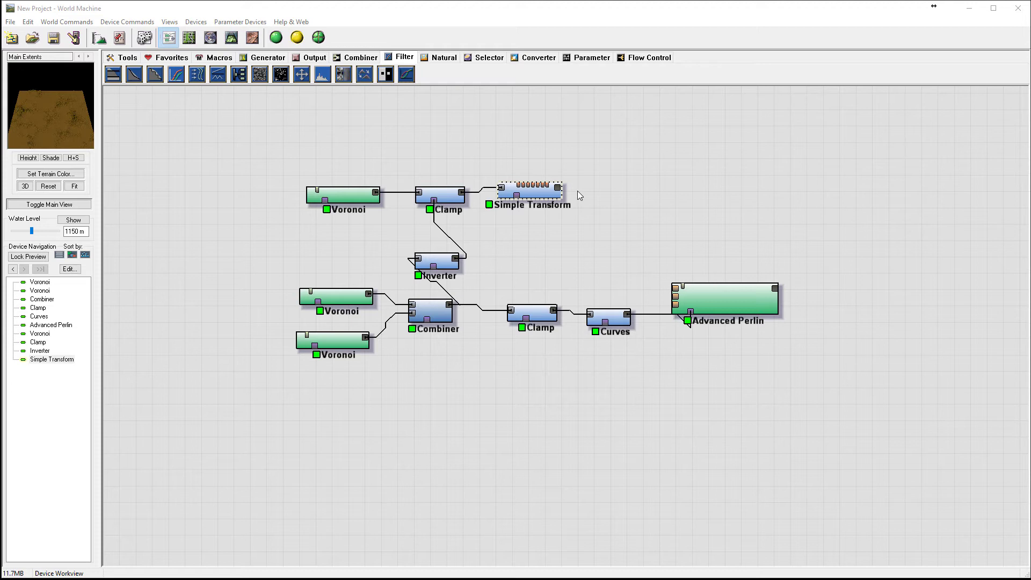
# - Add a Clamp after the Simple Transform with heights capped at 0–603.75 m
pyautogui.click(113, 76)
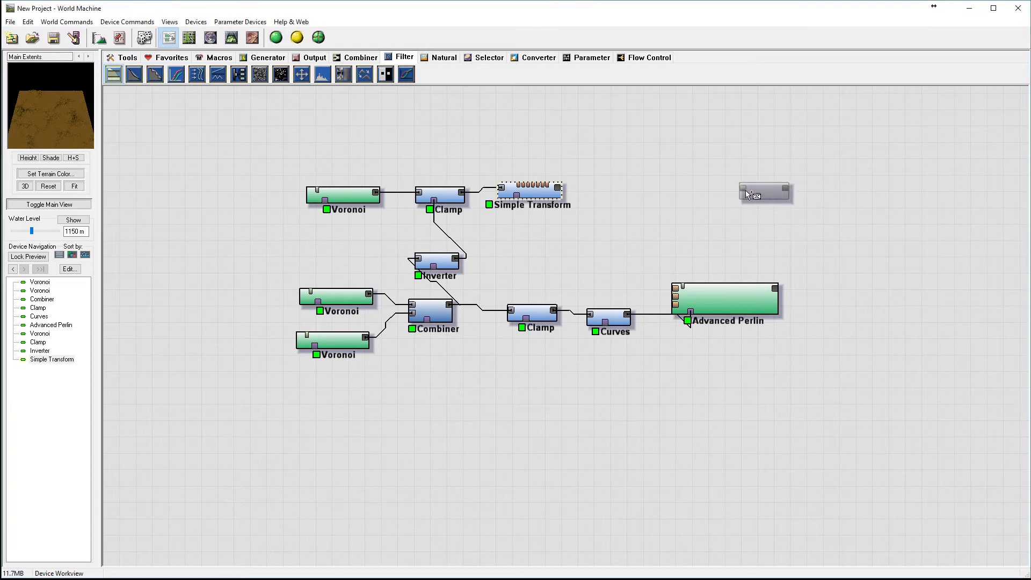
pyautogui.click(598, 191)
pyautogui.moveTo(600, 186); pyautogui.dragTo(556, 188)
pyautogui.doubleClick(634, 199)
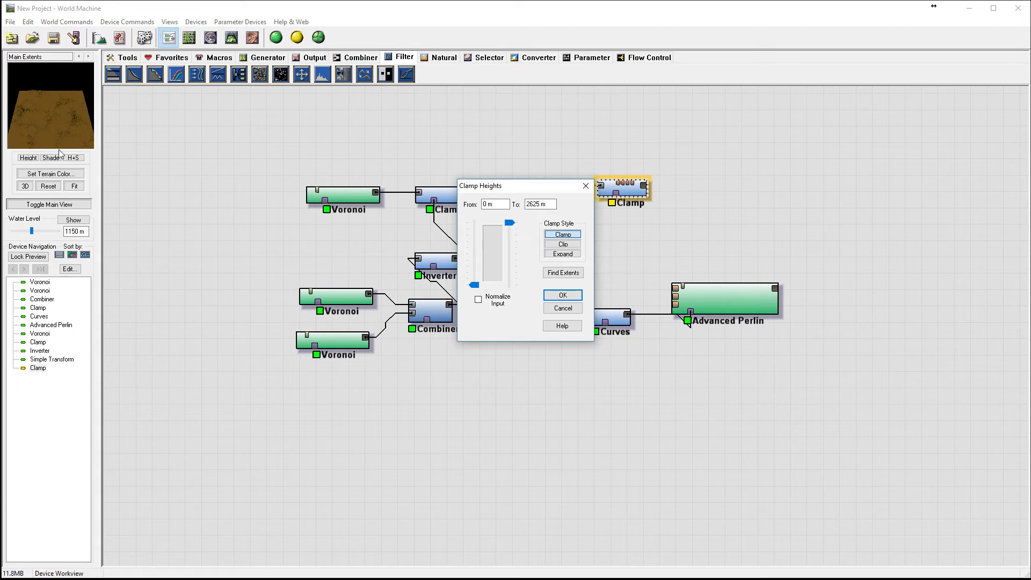
pyautogui.moveTo(509, 223); pyautogui.dragTo(509, 277)
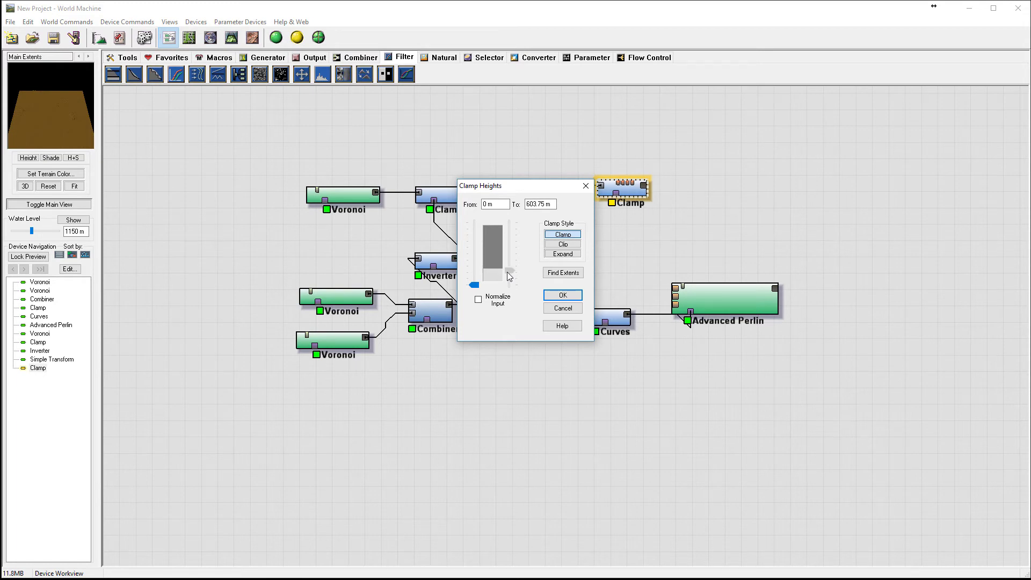
pyautogui.click(563, 295)
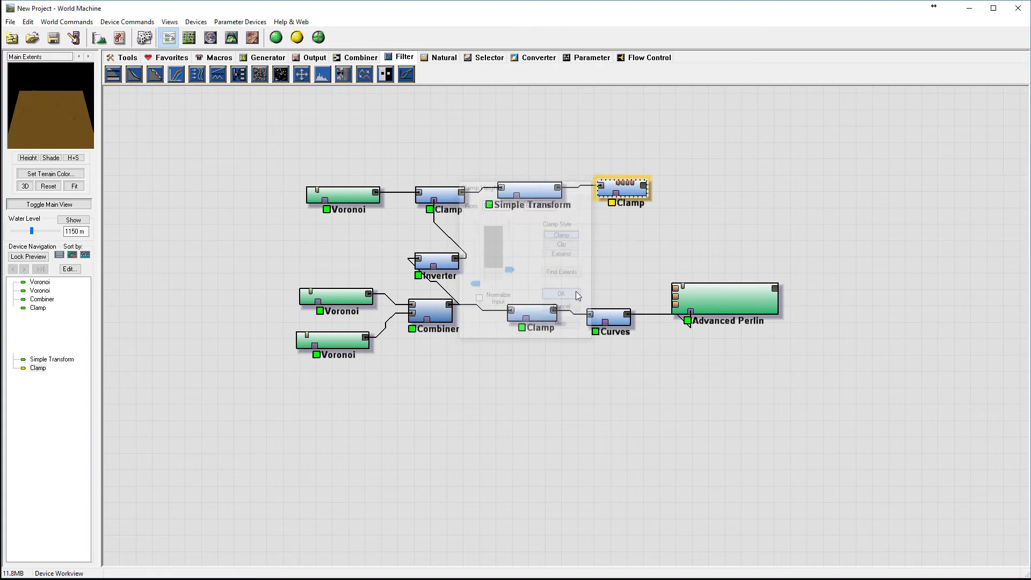
# - Orbit the clamped terrain in 3D, viewing it from low and from above
pyautogui.click(237, 39)
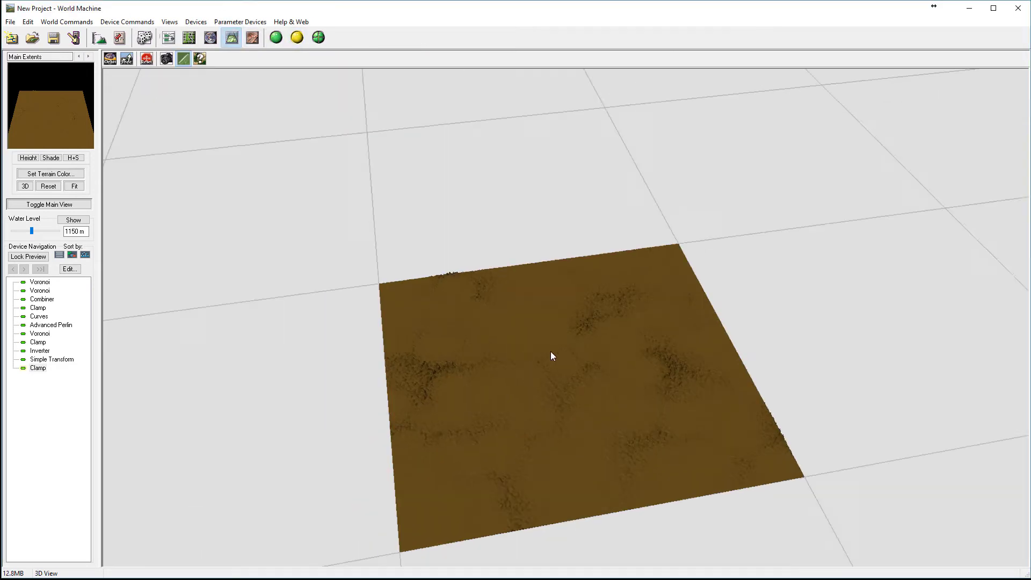
pyautogui.moveTo(551, 356); pyautogui.dragTo(563, 323)
pyautogui.moveTo(434, 399); pyautogui.dragTo(498, 367)
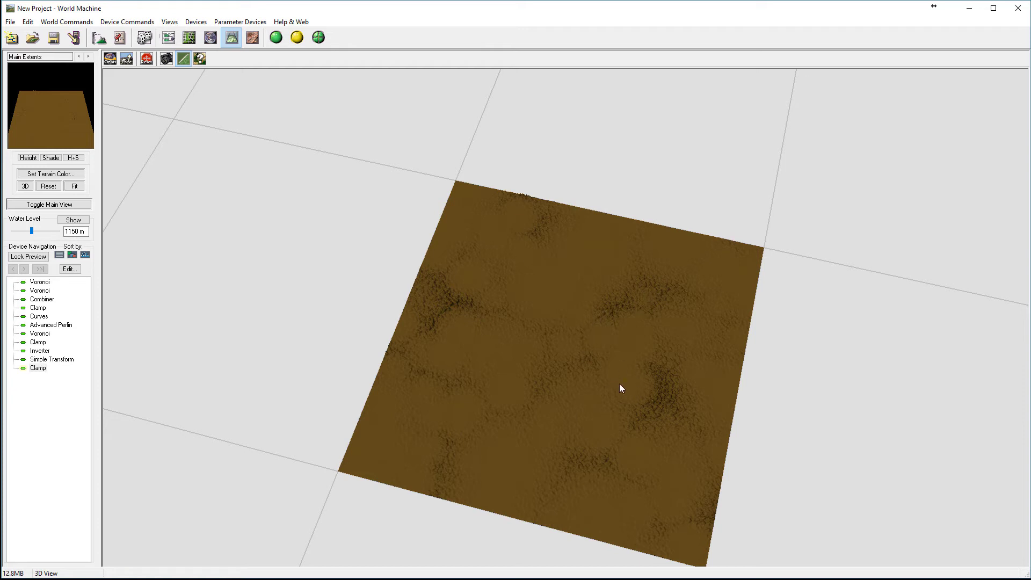
pyautogui.click(168, 38)
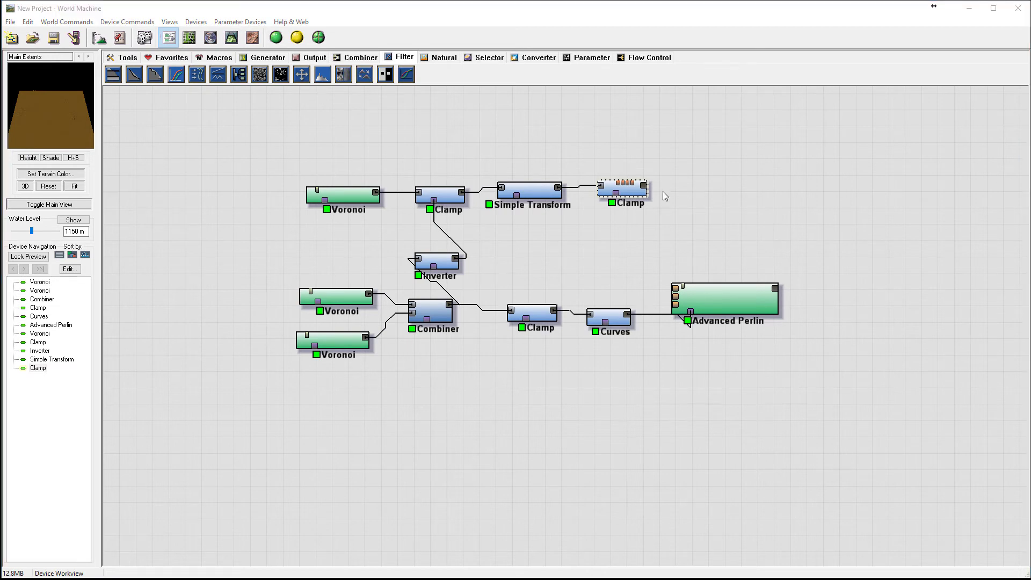
# - Move the Advanced Perlin node further right and view its crater terrain in 3D
pyautogui.moveTo(729, 292); pyautogui.dragTo(775, 303)
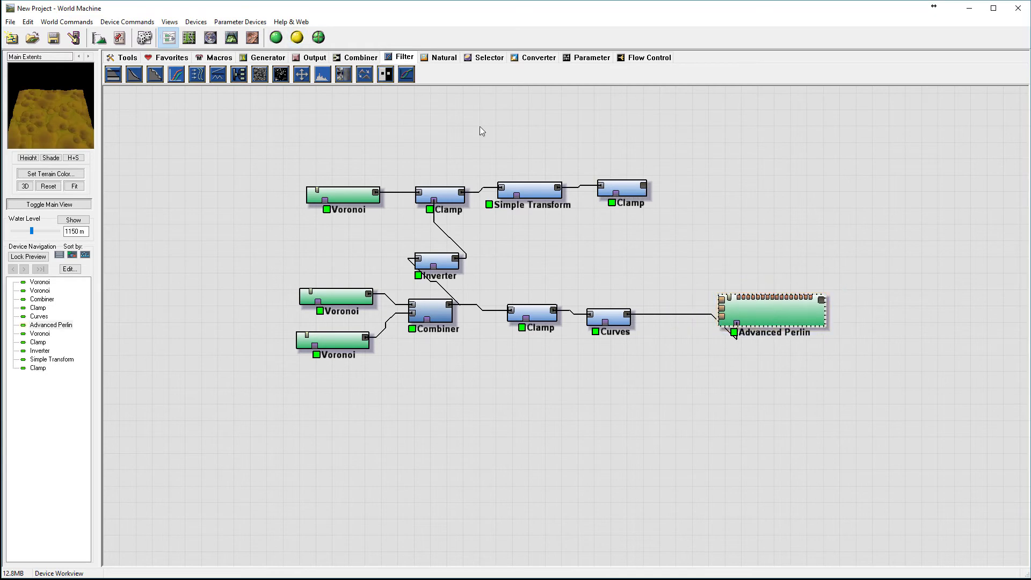
pyautogui.click(232, 37)
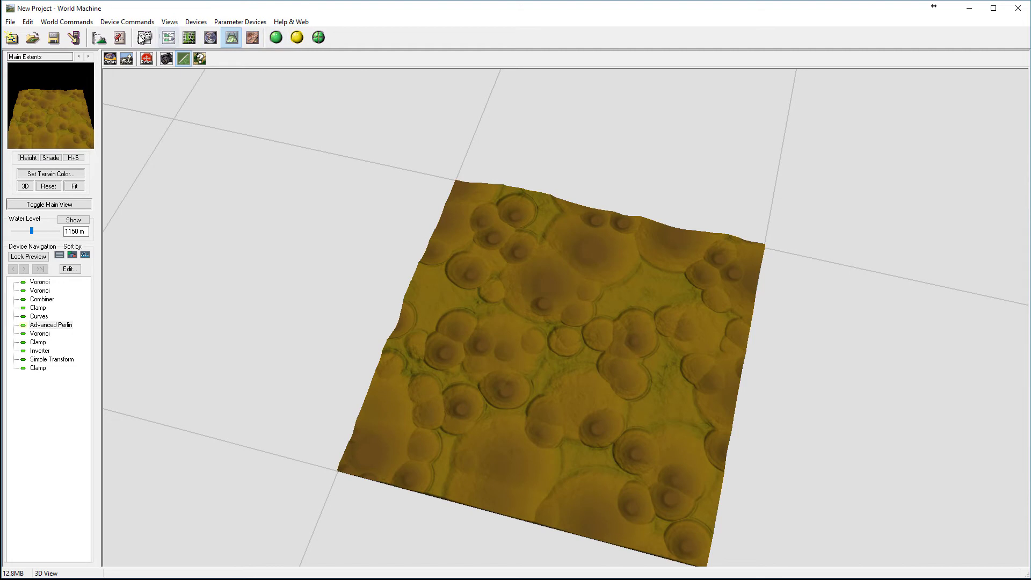
pyautogui.click(169, 37)
# - Preview the new Clamp's flat brown output in 3D from a low angle
pyautogui.click(622, 189)
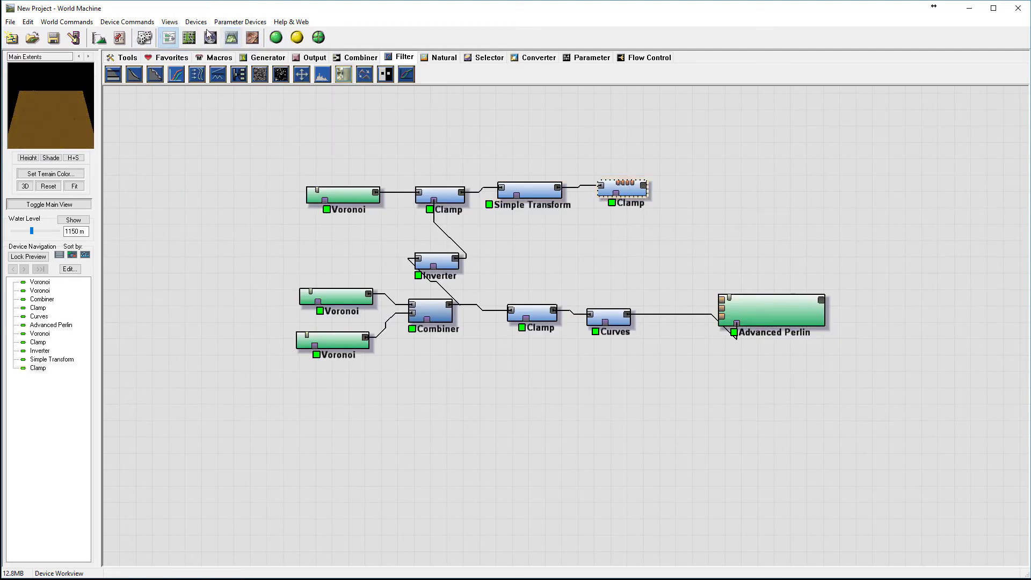
pyautogui.click(232, 37)
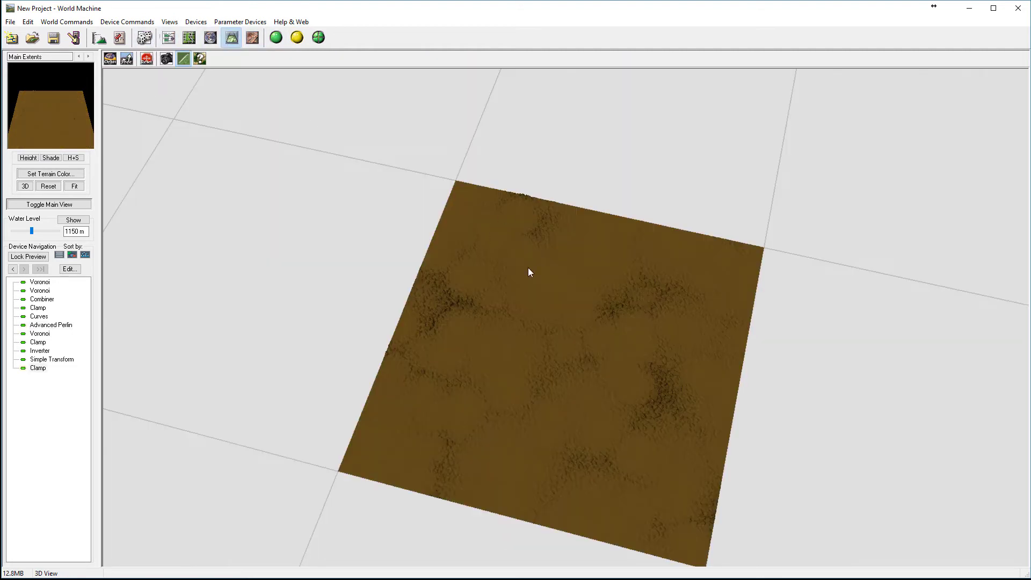
pyautogui.scroll(3, 562, 234)
pyautogui.scroll(-3, 558, 246)
pyautogui.moveTo(557, 253); pyautogui.dragTo(569, 203)
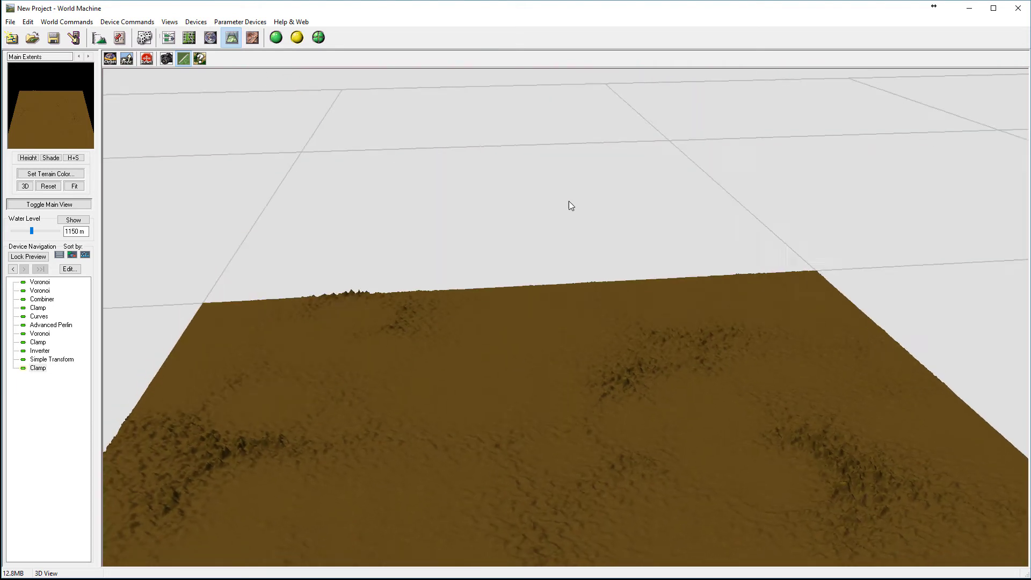
pyautogui.scroll(2, 730, 343)
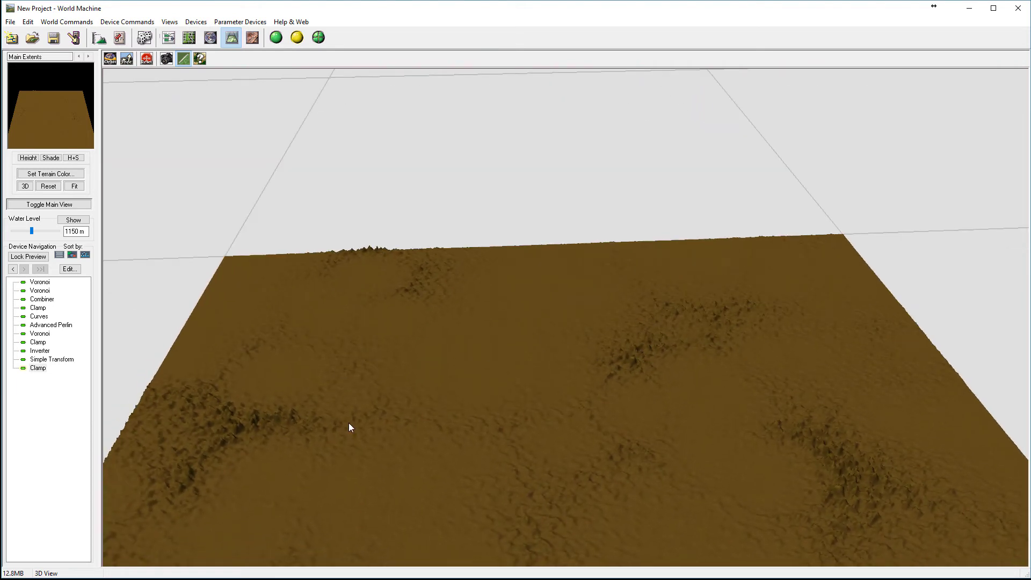
pyautogui.click(168, 37)
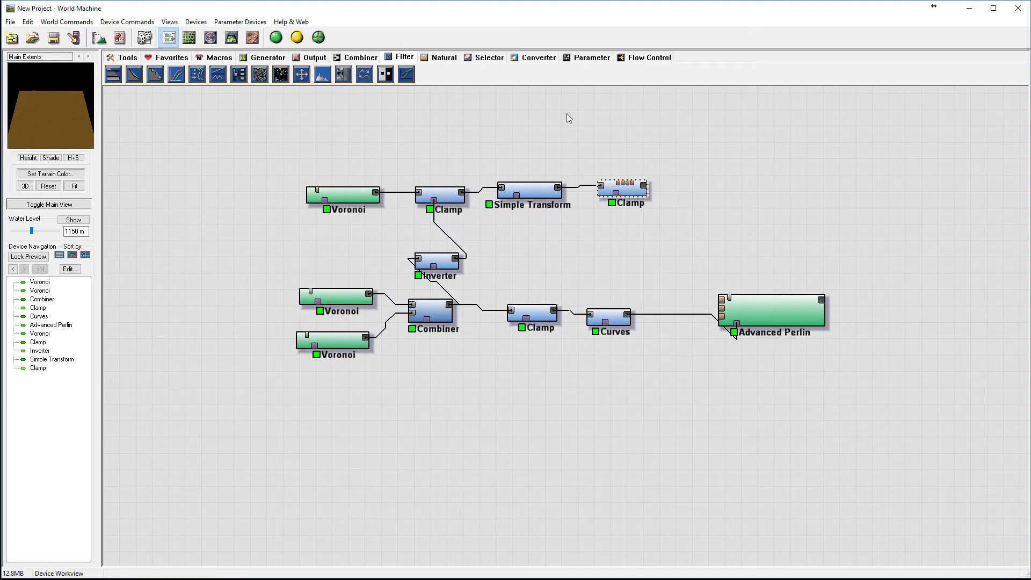
# - Add an Erosion device right of the top Clamp and feed the Clamp into it
pyautogui.click(262, 57)
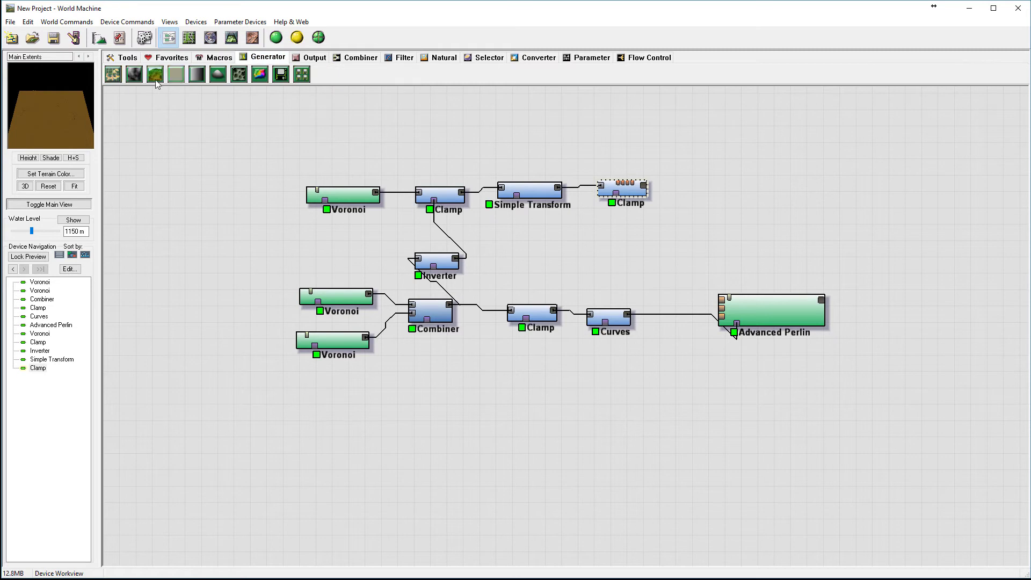
pyautogui.click(451, 58)
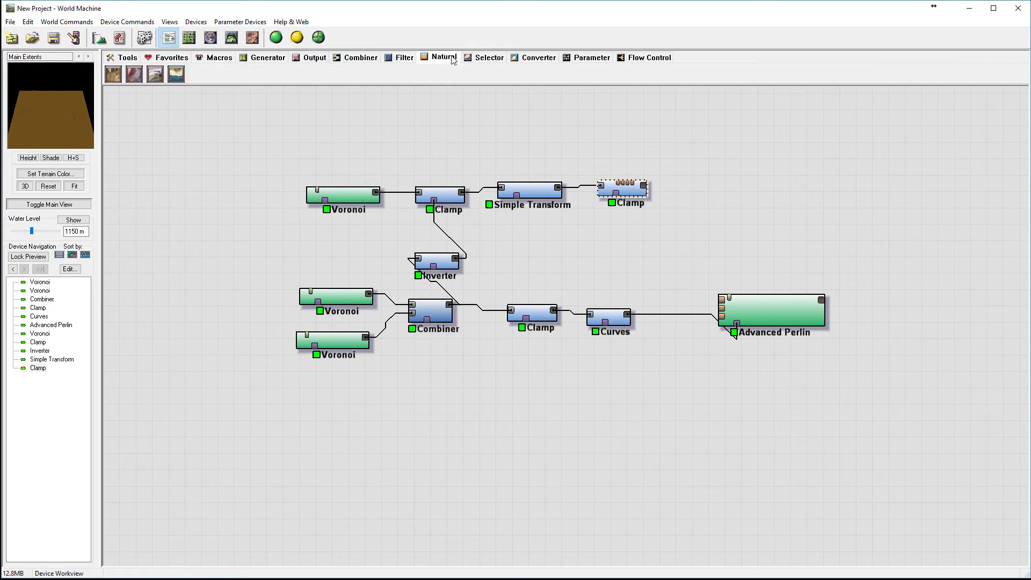
pyautogui.click(113, 74)
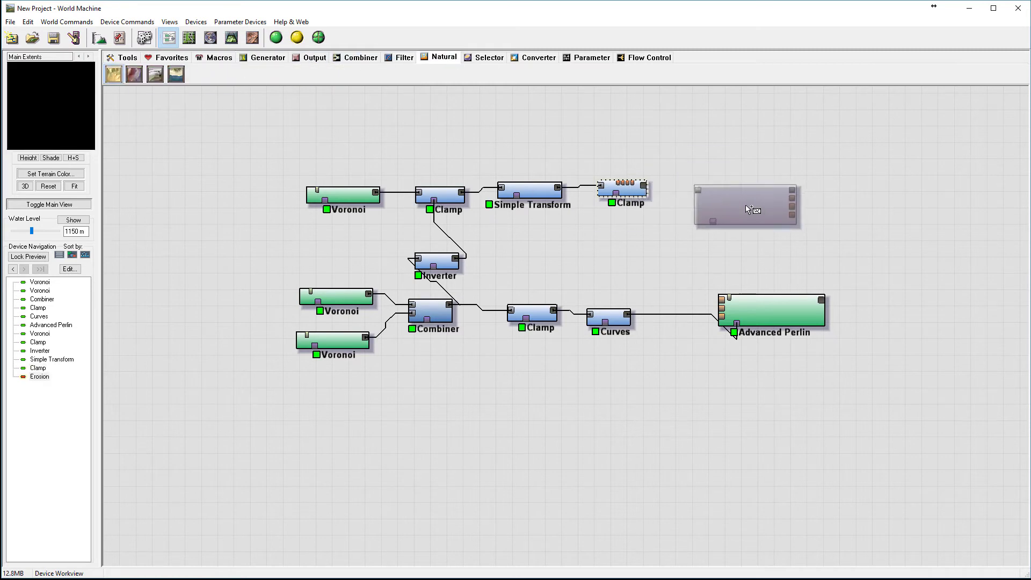
pyautogui.click(746, 205)
pyautogui.moveTo(647, 187); pyautogui.dragTo(698, 190)
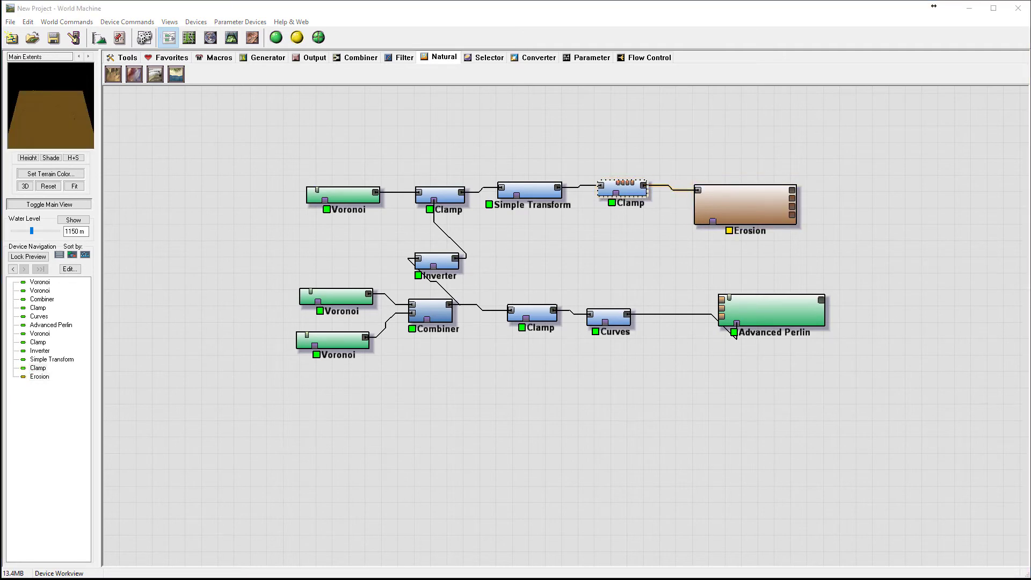
# - Set Channeled Erosion: duration 170, hardness ~0.079, sediment 0.556, geological enhancement at 0.990 power
pyautogui.doubleClick(735, 193)
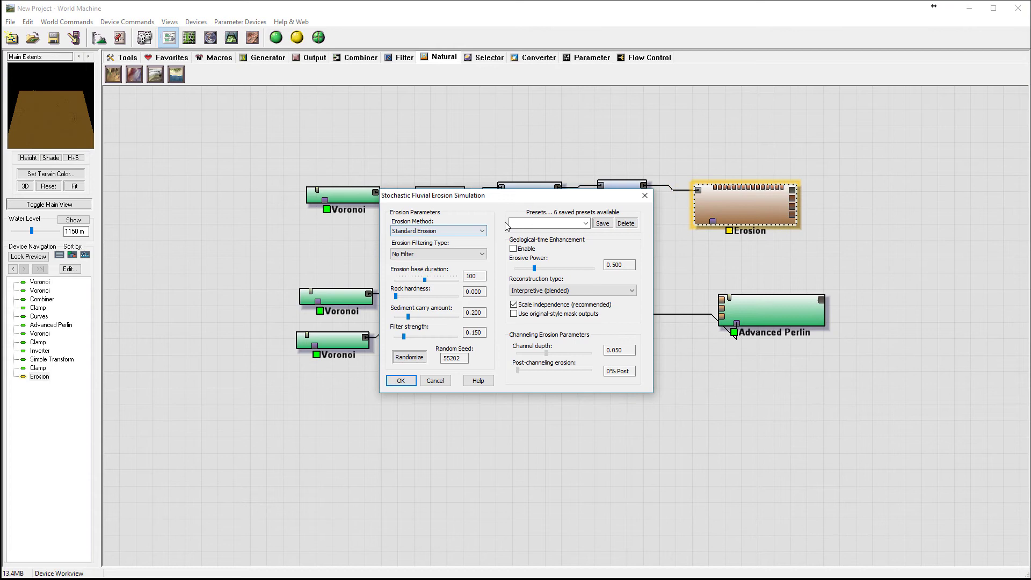
pyautogui.click(439, 231)
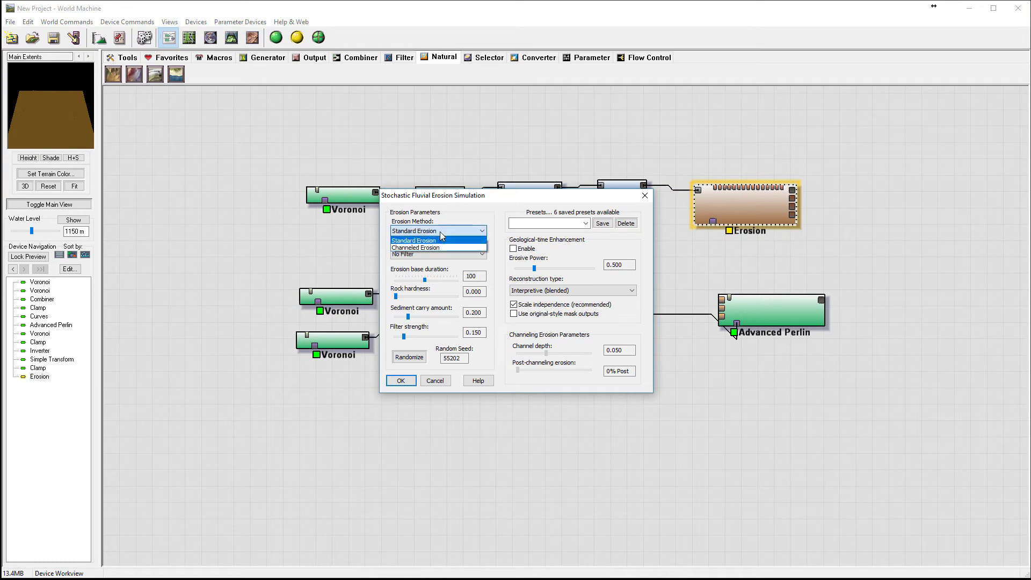
pyautogui.click(444, 258)
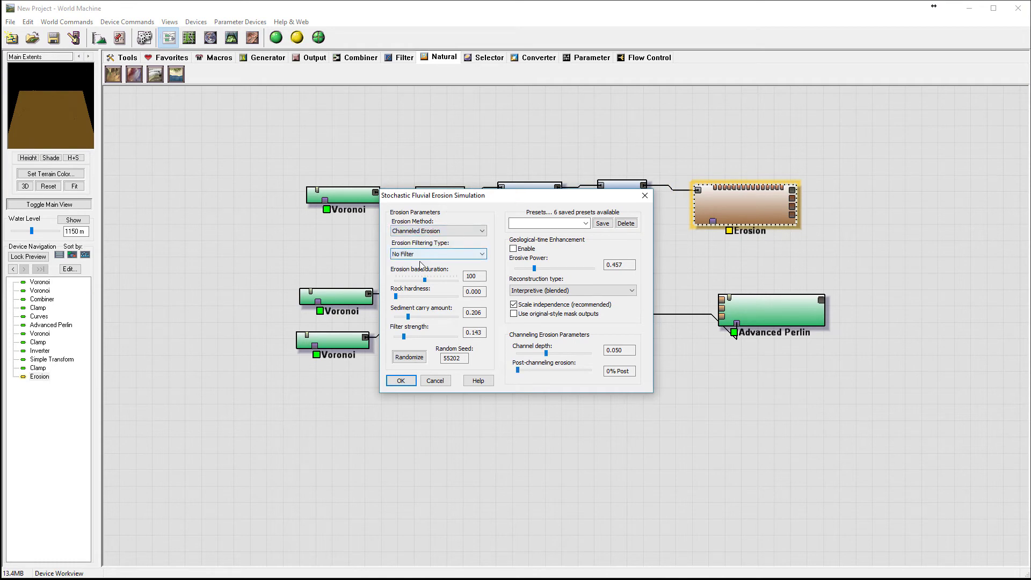
pyautogui.moveTo(426, 280); pyautogui.dragTo(438, 282)
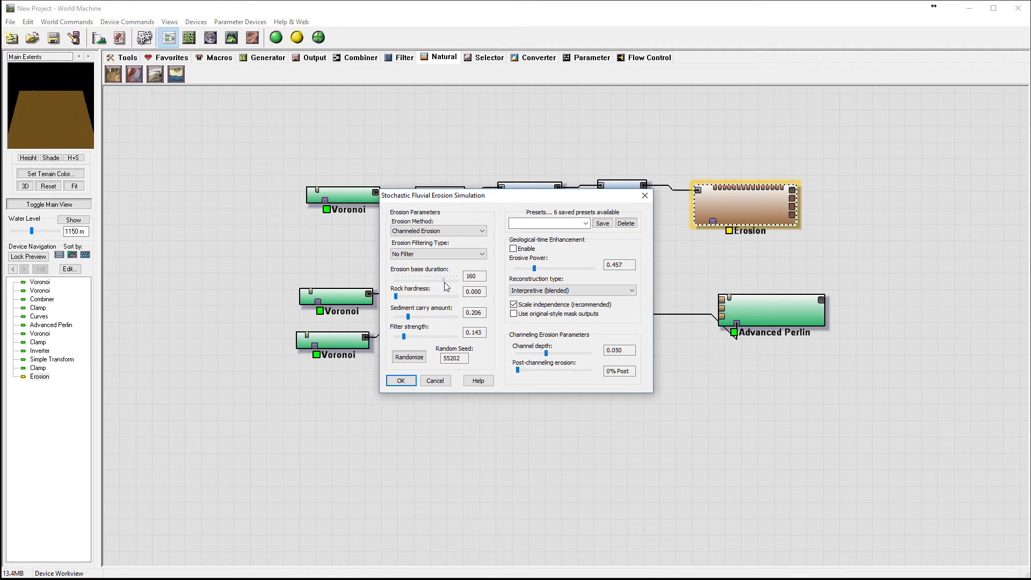
pyautogui.moveTo(449, 287); pyautogui.dragTo(452, 288)
pyautogui.moveTo(396, 298); pyautogui.dragTo(406, 301)
pyautogui.moveTo(409, 318); pyautogui.dragTo(434, 321)
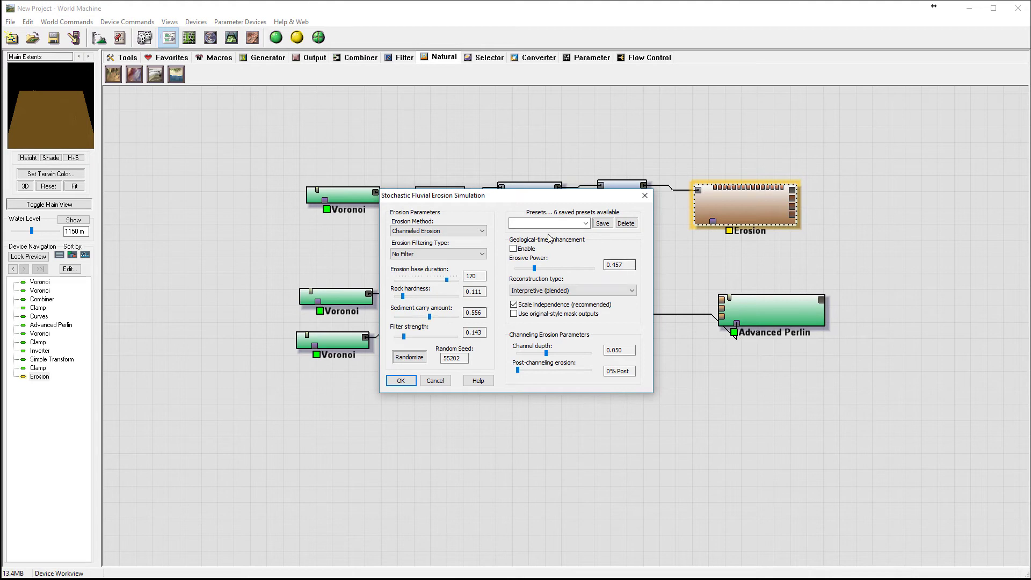
pyautogui.click(513, 249)
pyautogui.moveTo(534, 268); pyautogui.dragTo(582, 276)
# - Apply the erosion settings, build the terrain, and orbit the eroded surface in 3D
pyautogui.click(401, 380)
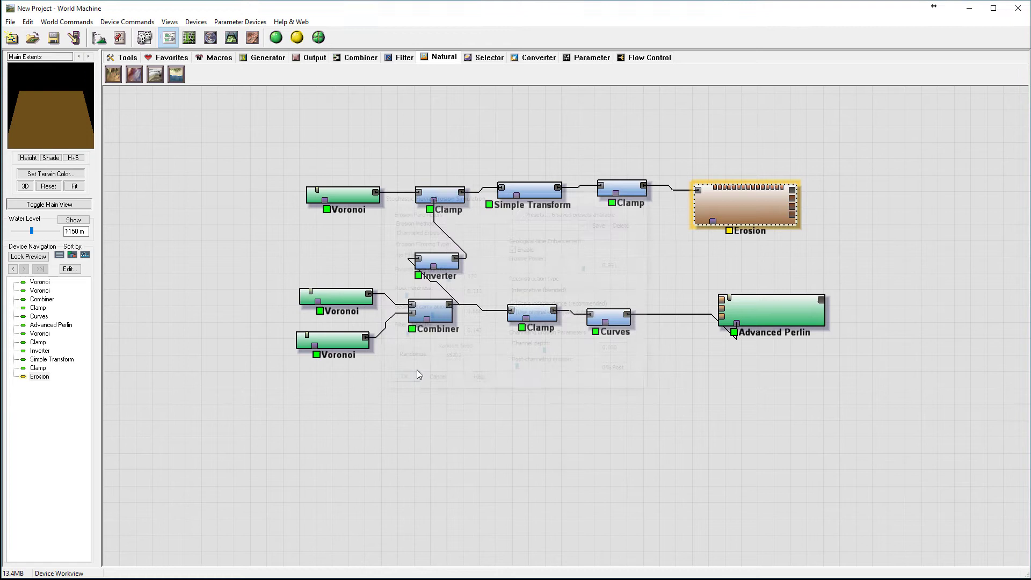
pyautogui.click(232, 38)
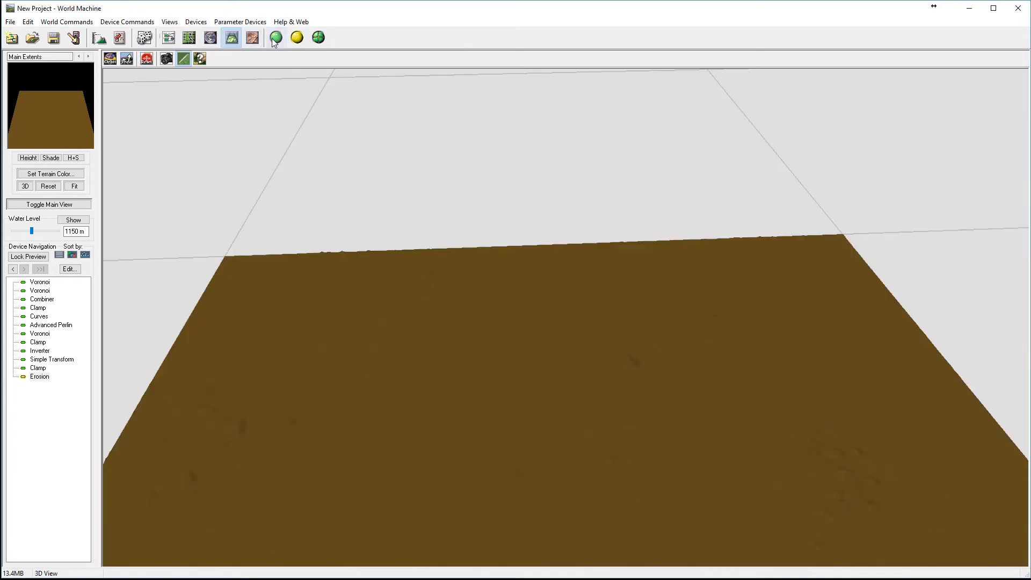
pyautogui.click(276, 37)
pyautogui.scroll(6, 430, 291)
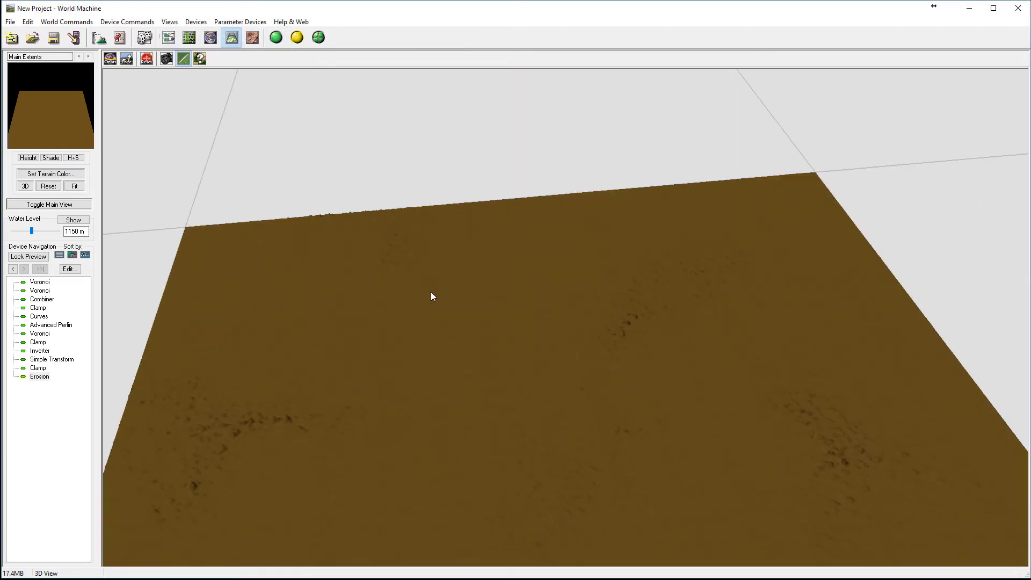
pyautogui.moveTo(287, 337); pyautogui.dragTo(375, 341)
pyautogui.moveTo(484, 244); pyautogui.dragTo(831, 349)
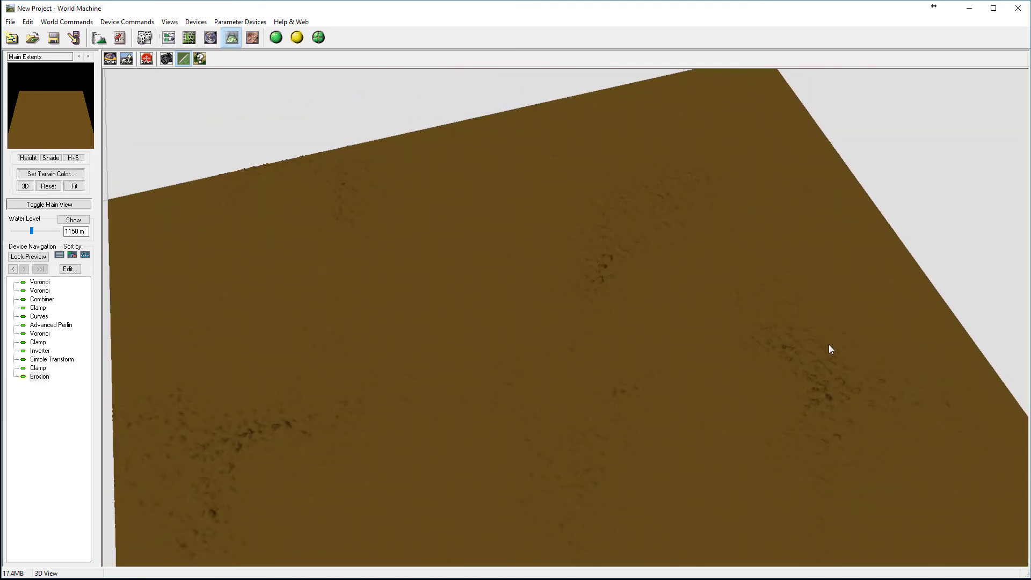
pyautogui.click(169, 38)
# - Set the project build resolution to 1025 x 1025 in Project Settings
pyautogui.click(97, 39)
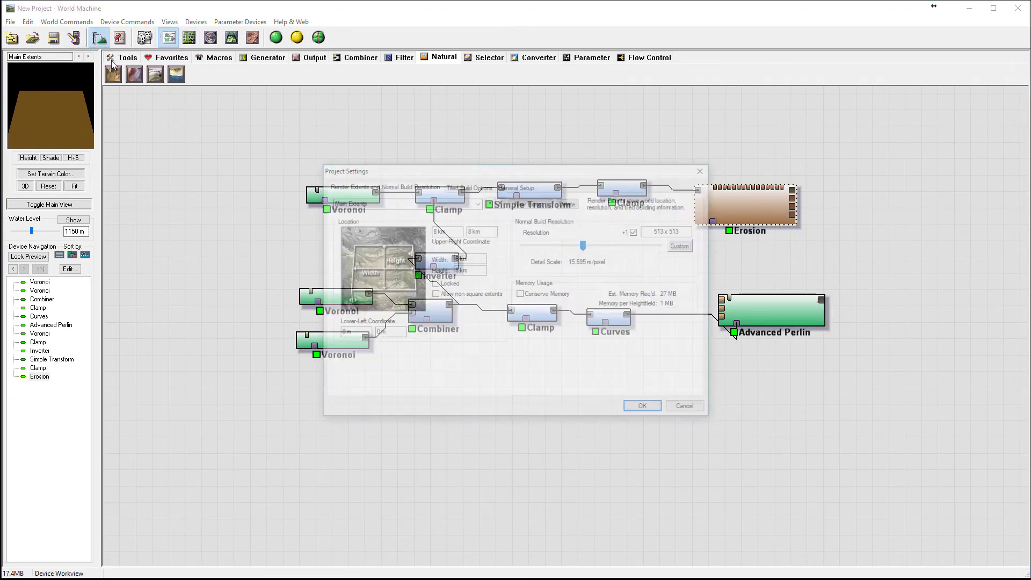
pyautogui.click(621, 252)
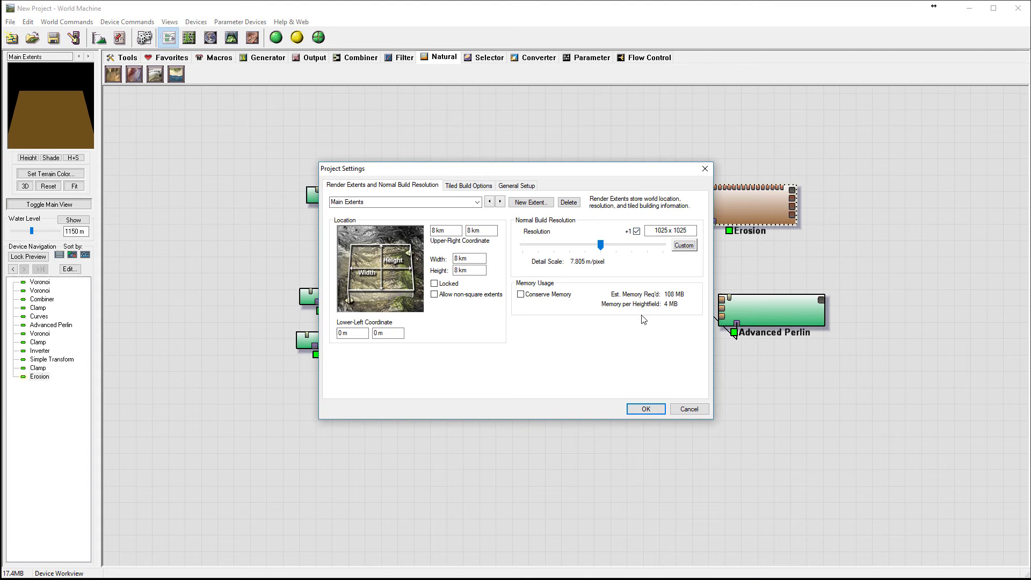
pyautogui.click(657, 413)
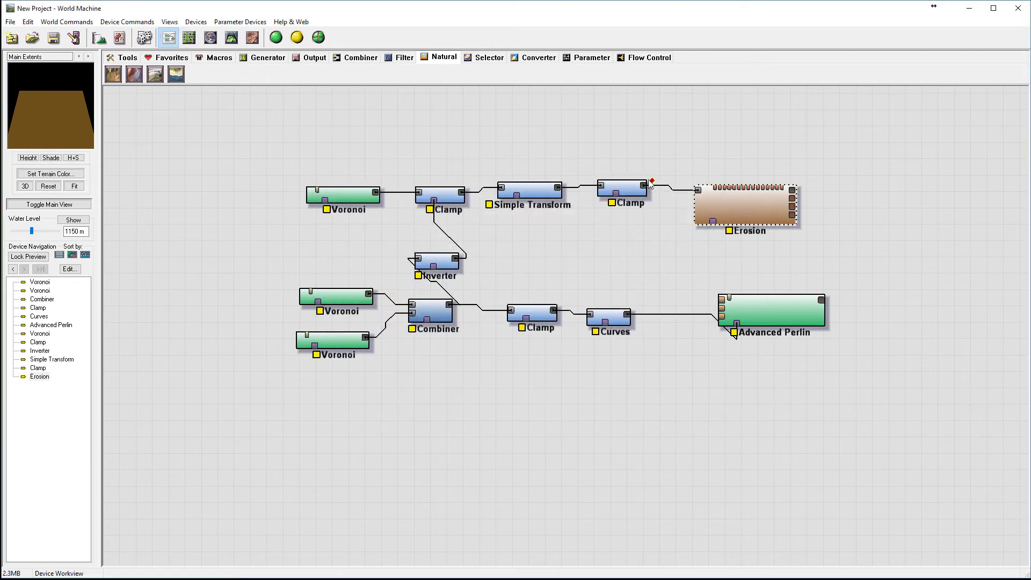
# - Rebuild the terrain at the new resolution, orbit it in 3D, then return to the device workview
pyautogui.click(231, 38)
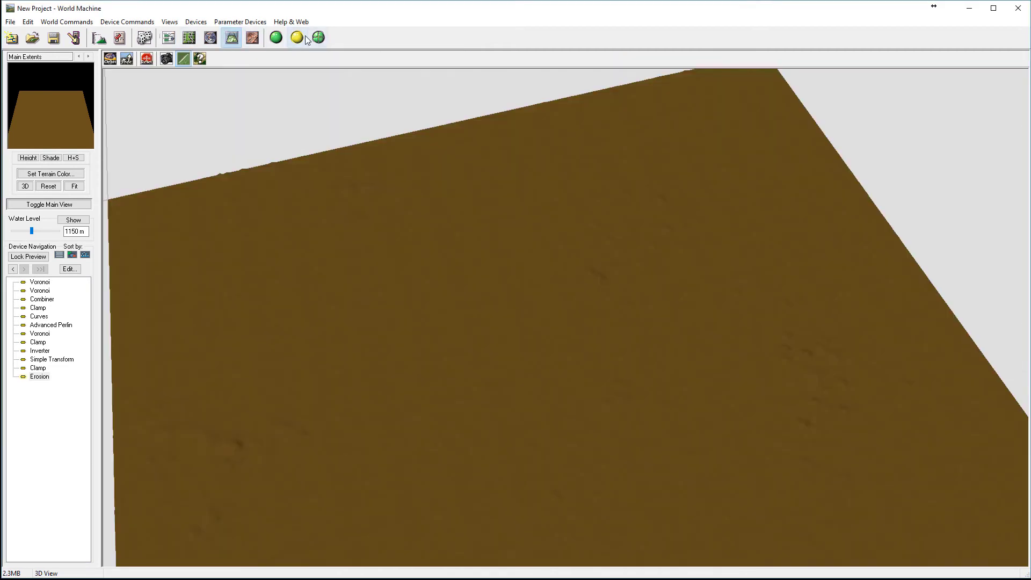
pyautogui.click(298, 39)
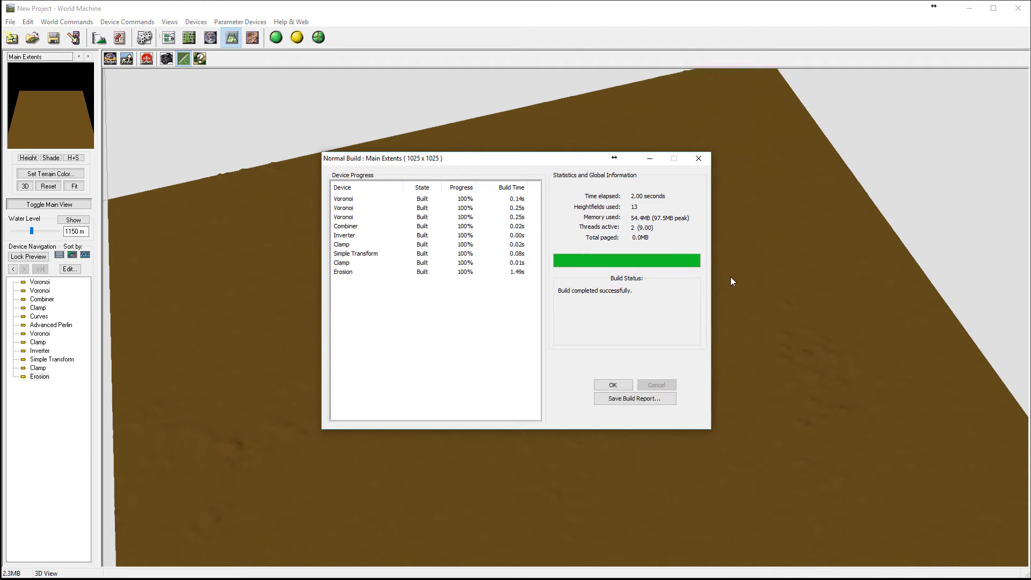
pyautogui.click(614, 385)
pyautogui.moveTo(734, 327)
pyautogui.mouseDown()
pyautogui.moveTo(705, 298)
pyautogui.moveTo(720, 328)
pyautogui.mouseUp()
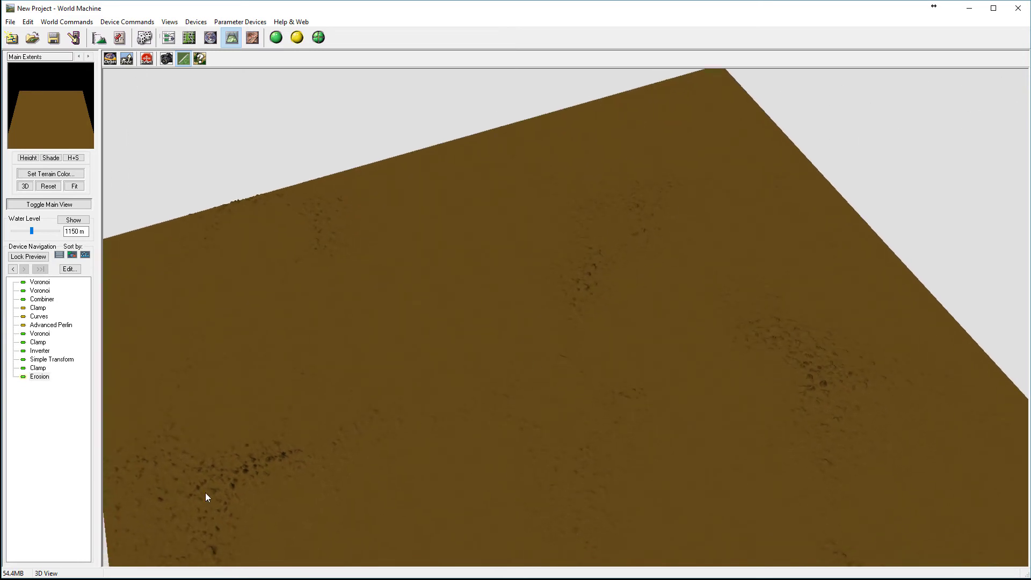
pyautogui.moveTo(581, 372); pyautogui.dragTo(361, 271)
pyautogui.moveTo(485, 279); pyautogui.dragTo(914, 442)
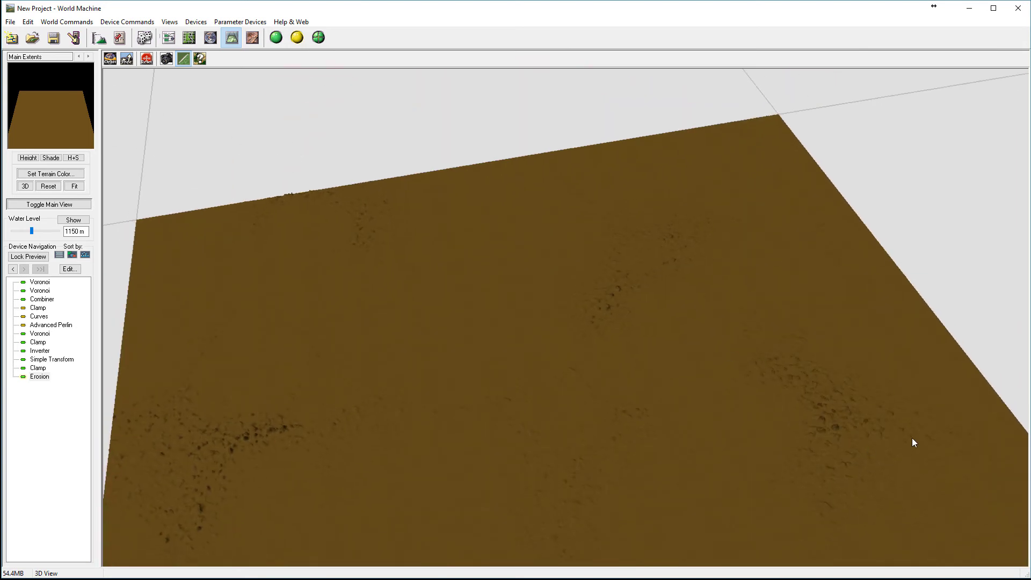
pyautogui.click(168, 37)
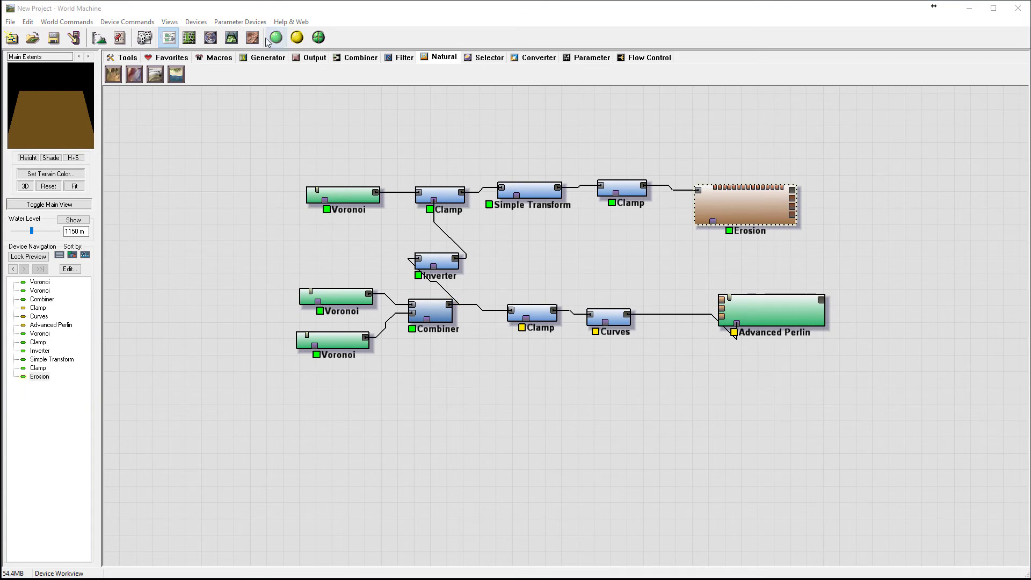
# - Add a Combiner right of Erosion, fed by Erosion and Advanced Perlin
pyautogui.click(402, 58)
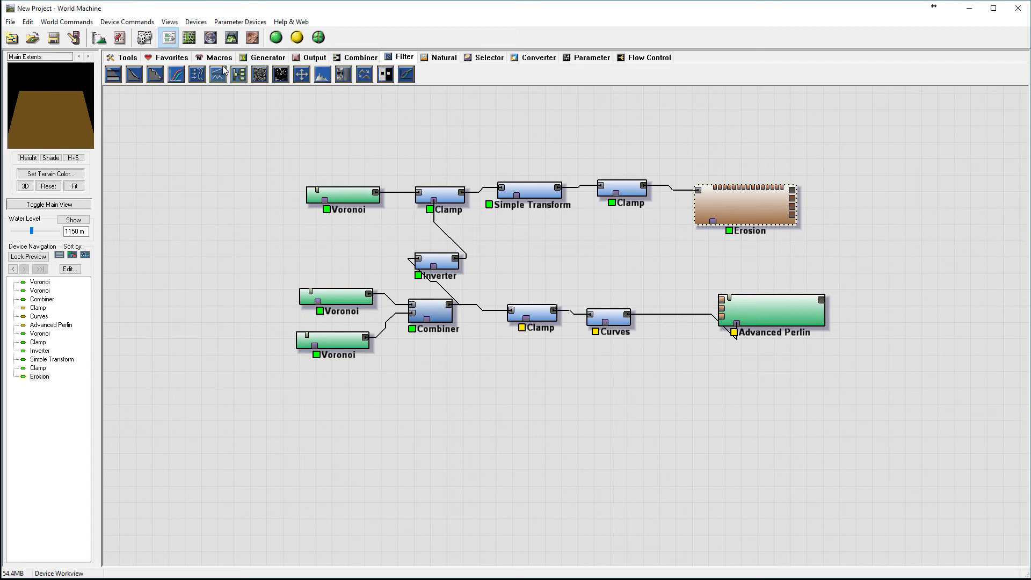
pyautogui.click(361, 57)
pyautogui.click(156, 74)
pyautogui.click(872, 247)
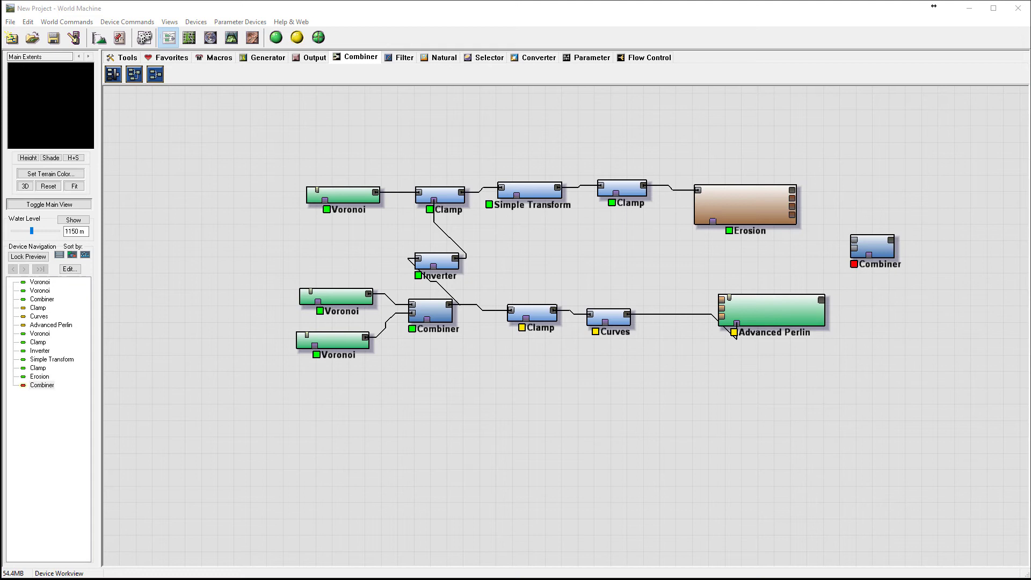
pyautogui.click(746, 197)
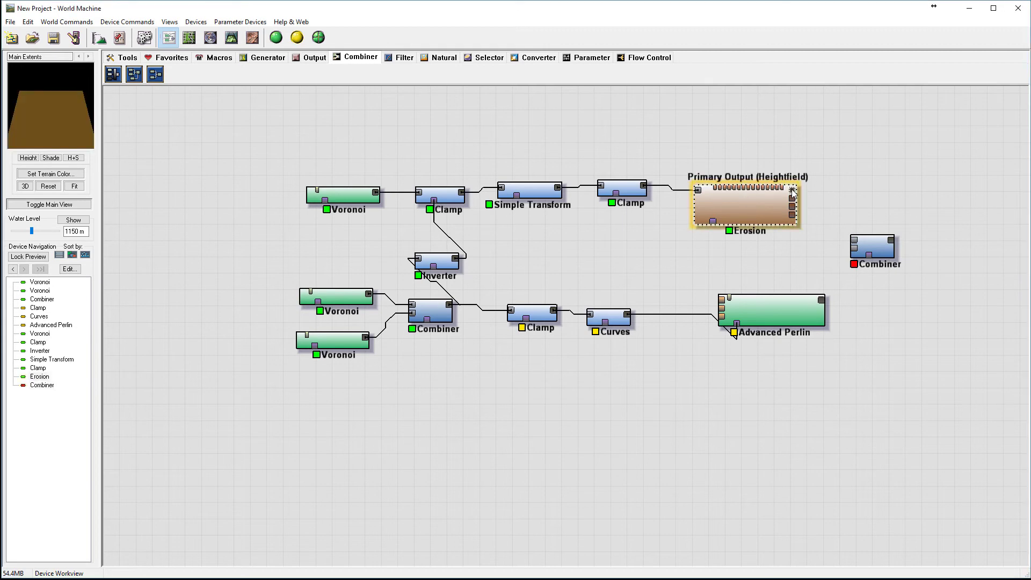
pyautogui.moveTo(793, 189); pyautogui.dragTo(854, 240)
pyautogui.moveTo(822, 300); pyautogui.dragTo(854, 248)
# - Set the new Combiner's method to Add with strength 1.0
pyautogui.click(883, 248)
pyautogui.doubleClick(884, 248)
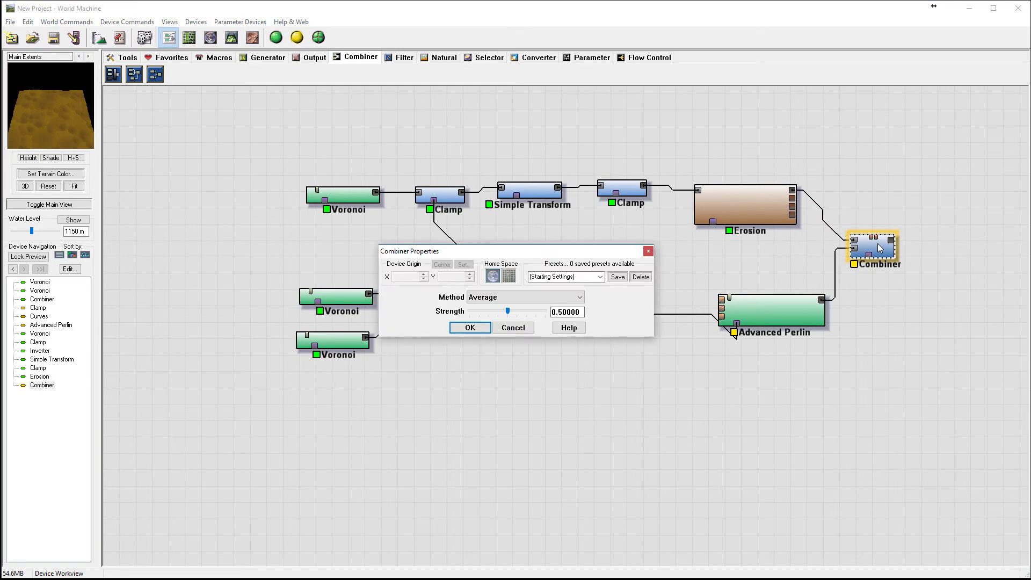
pyautogui.click(502, 297)
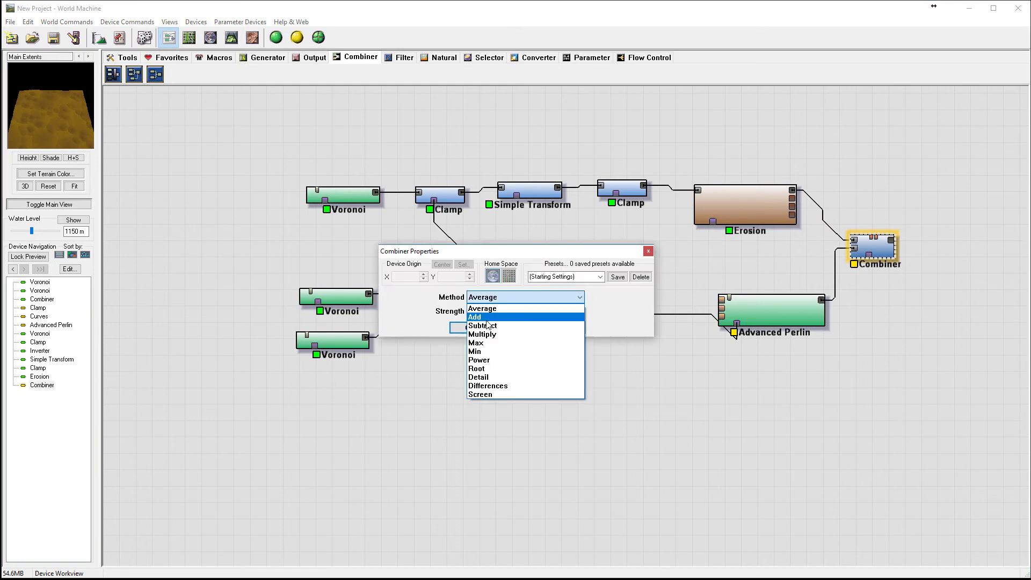
pyautogui.click(481, 317)
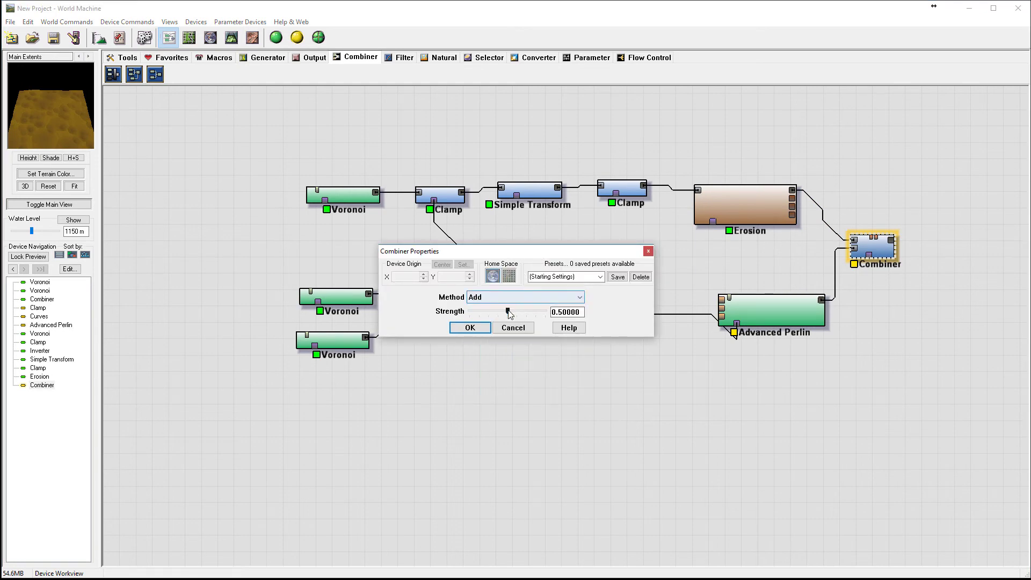
pyautogui.moveTo(507, 312); pyautogui.dragTo(544, 317)
pyautogui.click(470, 327)
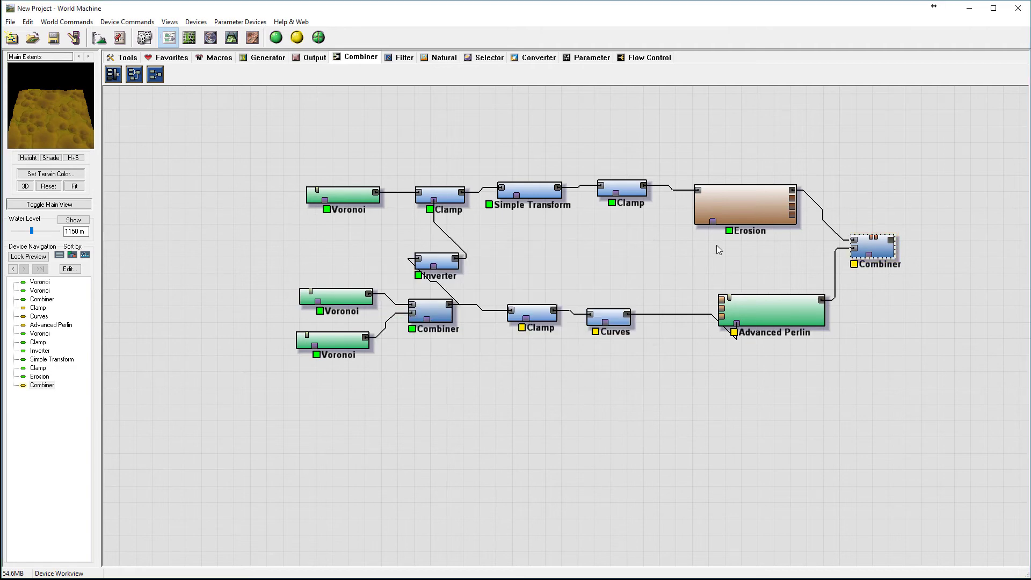
# - Build the combined crater terrain, orbit it from several angles, then pan the device graph
pyautogui.click(231, 38)
pyautogui.click(296, 46)
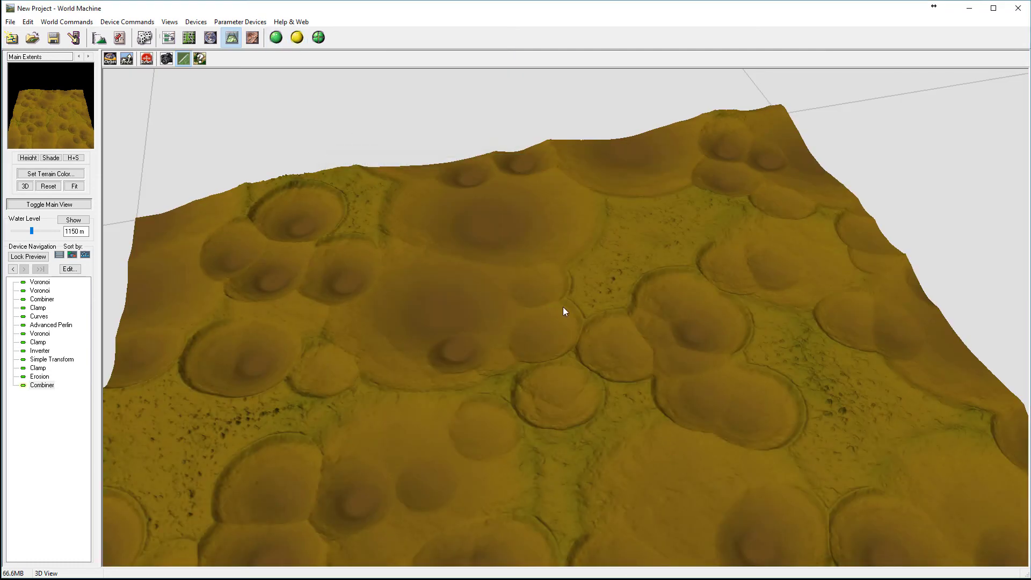
pyautogui.moveTo(675, 336); pyautogui.dragTo(340, 350)
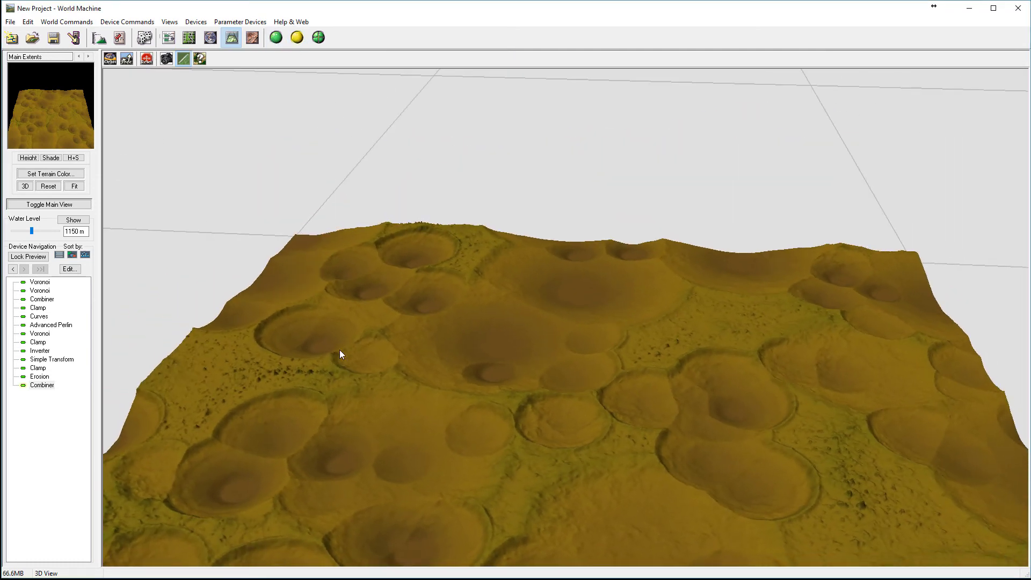
pyautogui.moveTo(308, 402); pyautogui.dragTo(622, 387)
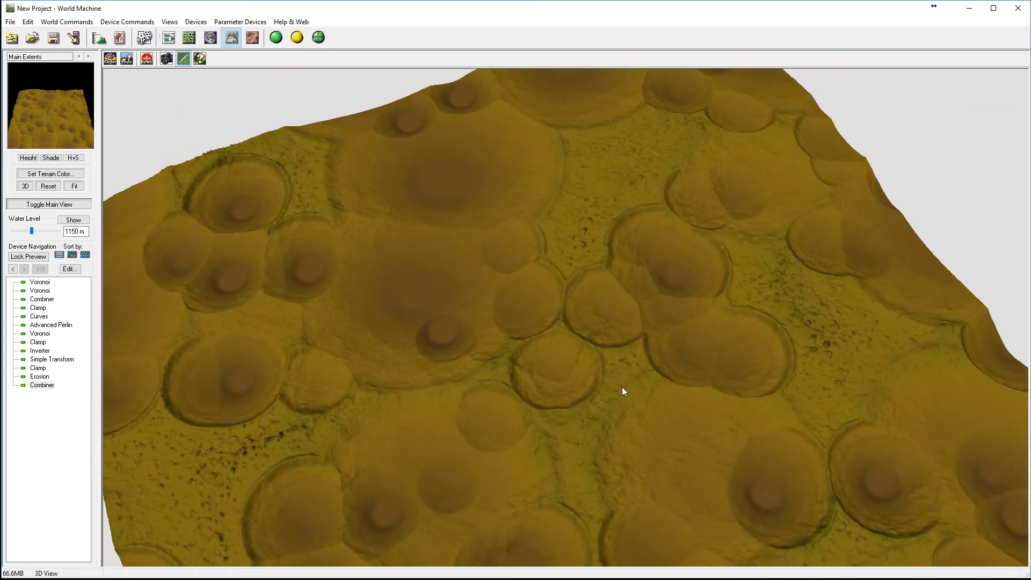
pyautogui.moveTo(647, 178); pyautogui.dragTo(485, 311)
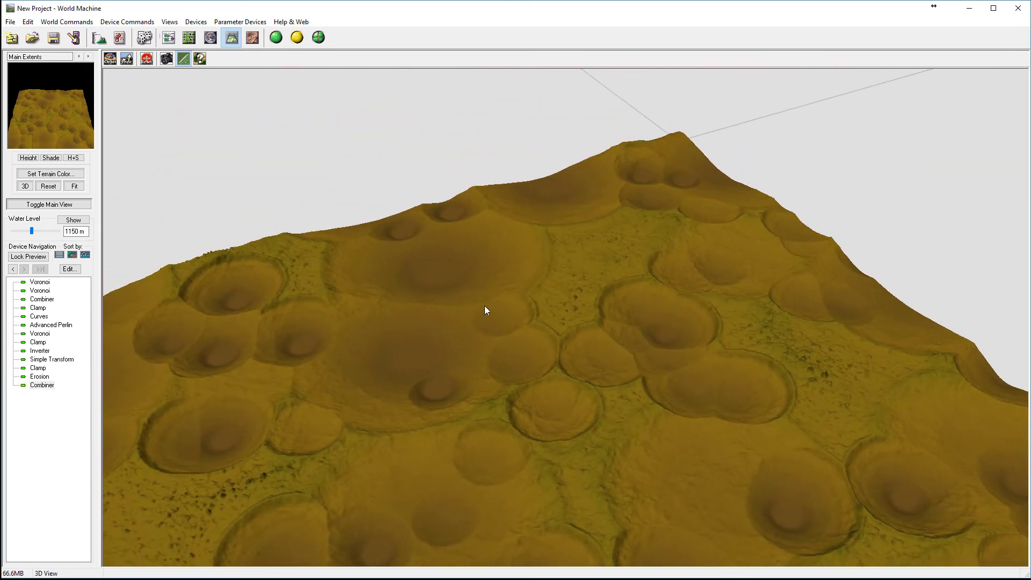
pyautogui.moveTo(692, 350); pyautogui.dragTo(505, 392)
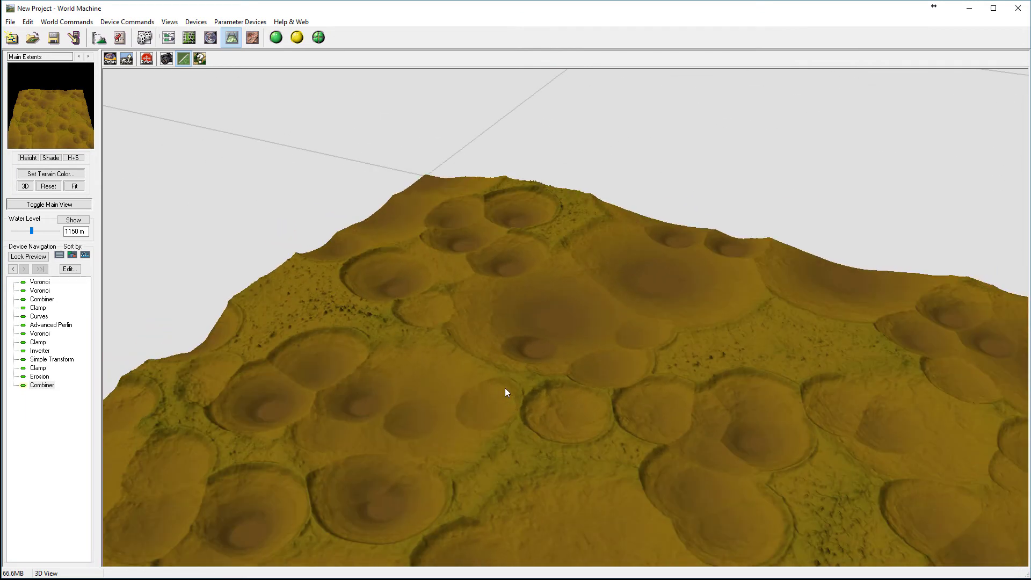
pyautogui.click(169, 37)
pyautogui.moveTo(642, 249); pyautogui.dragTo(556, 270, button='right')
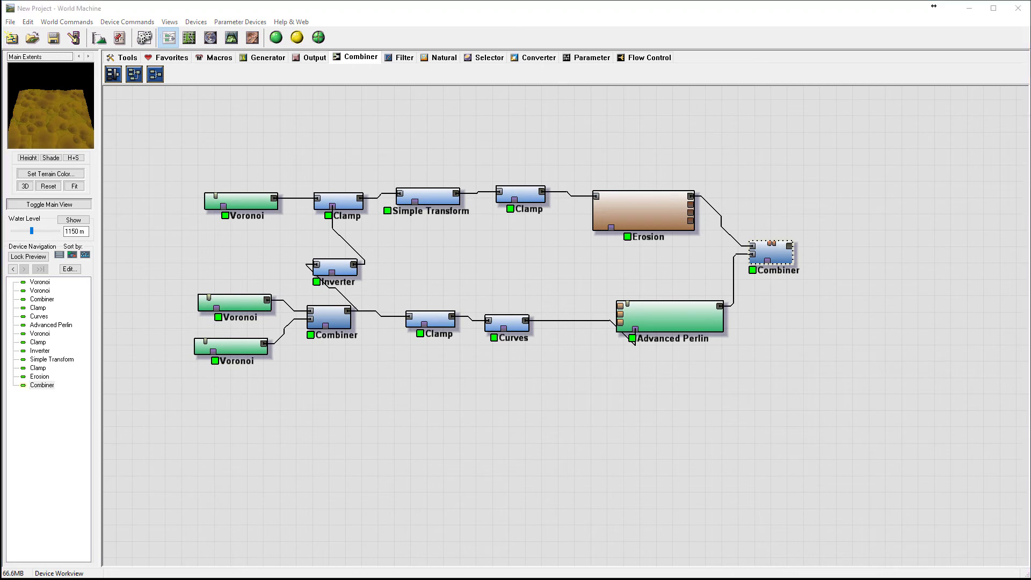
# - Place a new Erosion from the Natural devices right of the Combiner and feed it the Combiner's output
pyautogui.moveTo(840, 316); pyautogui.dragTo(721, 316, button='right')
pyautogui.moveTo(498, 197); pyautogui.dragTo(505, 185)
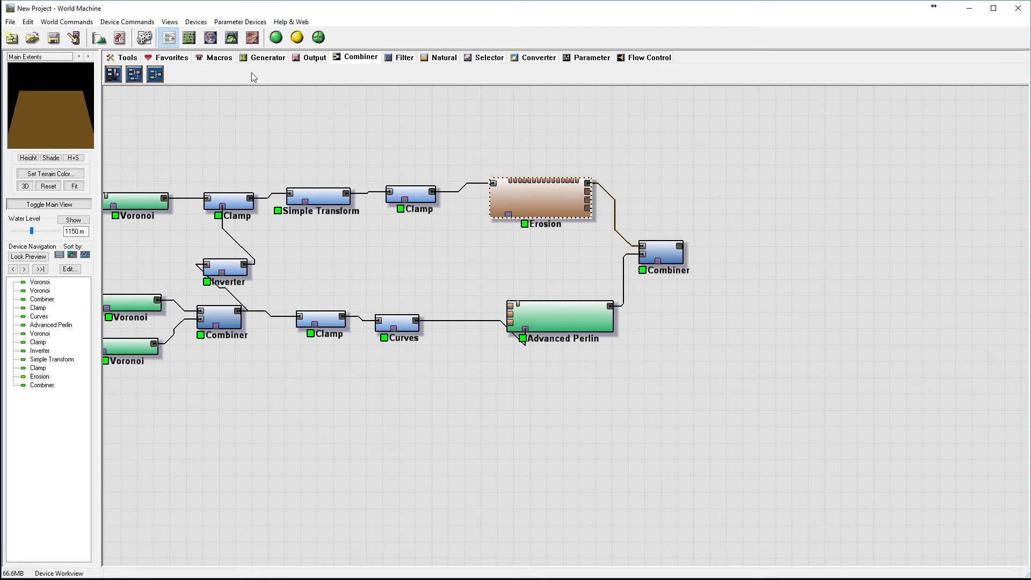
pyautogui.click(277, 58)
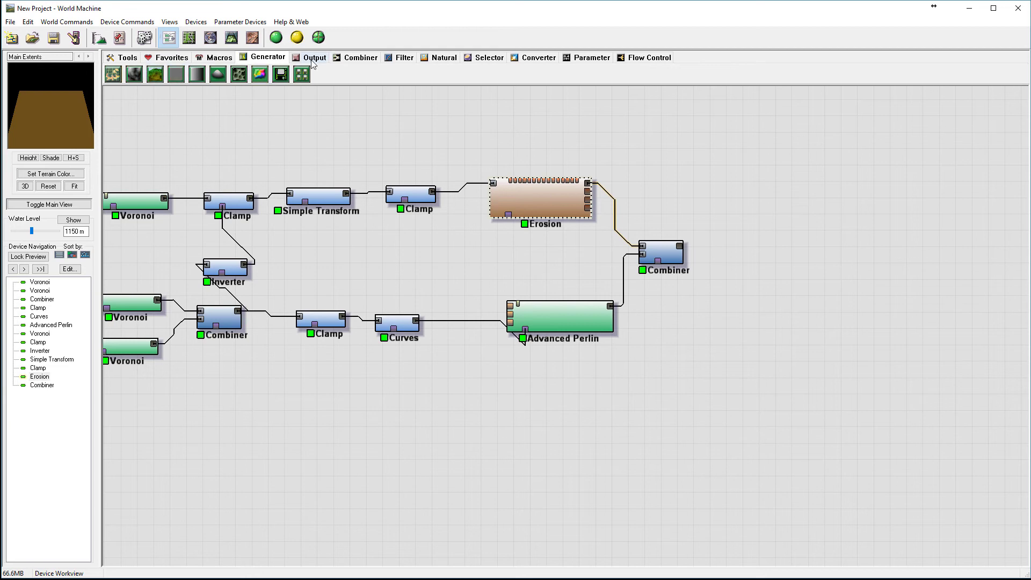
pyautogui.click(350, 59)
pyautogui.click(444, 58)
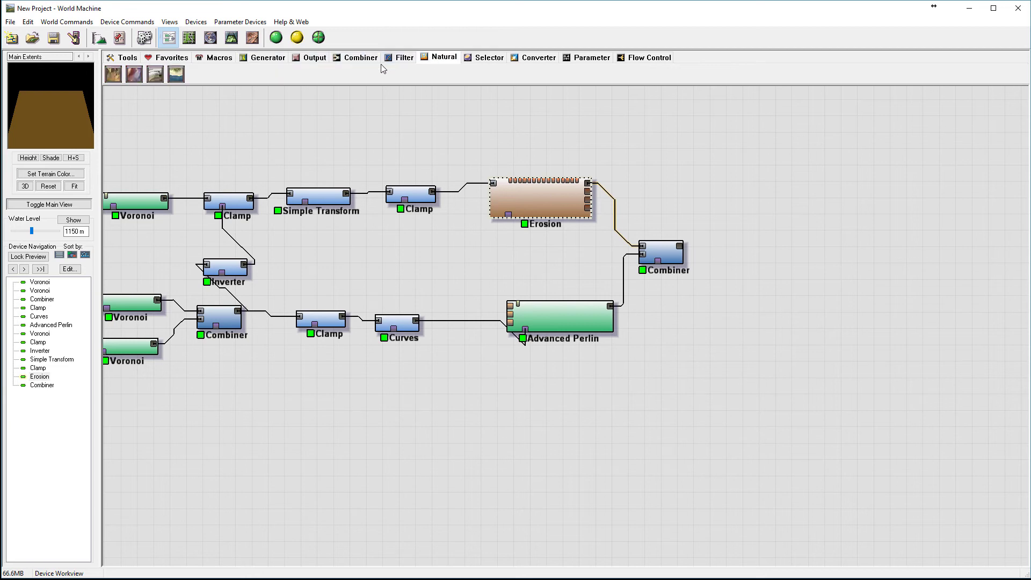
pyautogui.moveTo(113, 74); pyautogui.dragTo(777, 260)
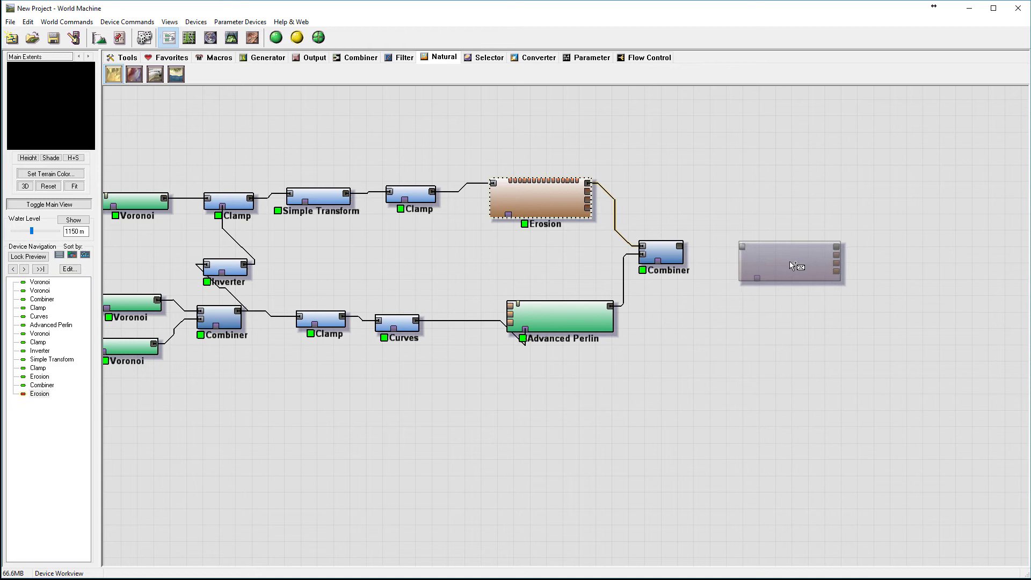
pyautogui.click(791, 262)
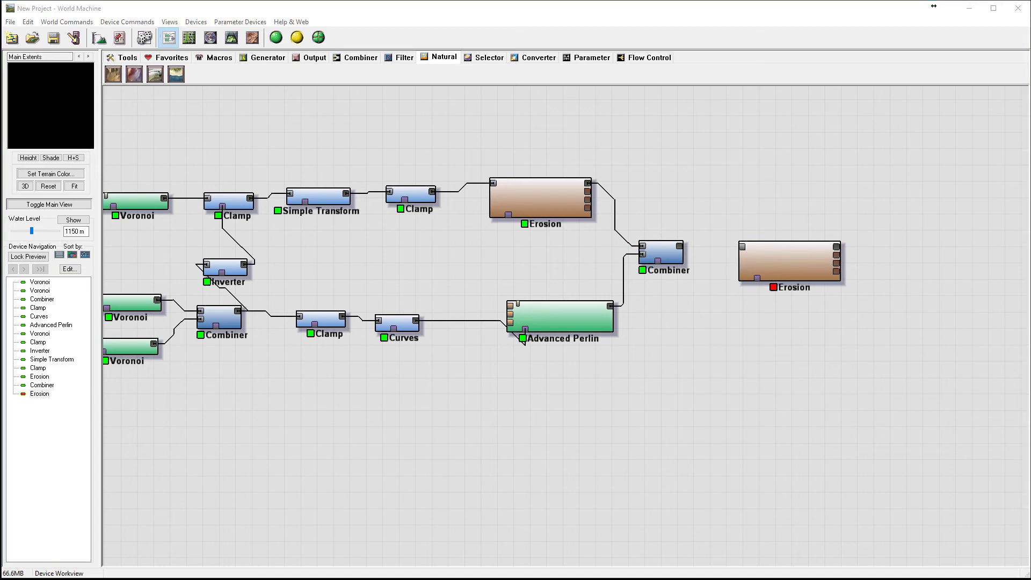
pyautogui.moveTo(680, 246); pyautogui.dragTo(748, 246)
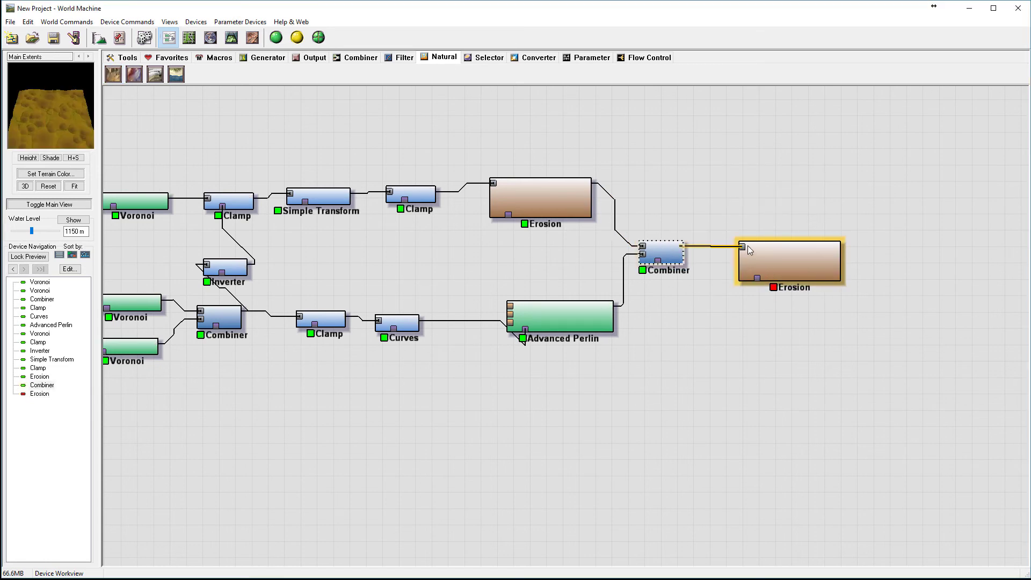
# - Switch the new Erosion to Channeled Erosion with duration 180, rock hardness 0.730 and more sediment carry
pyautogui.doubleClick(791, 264)
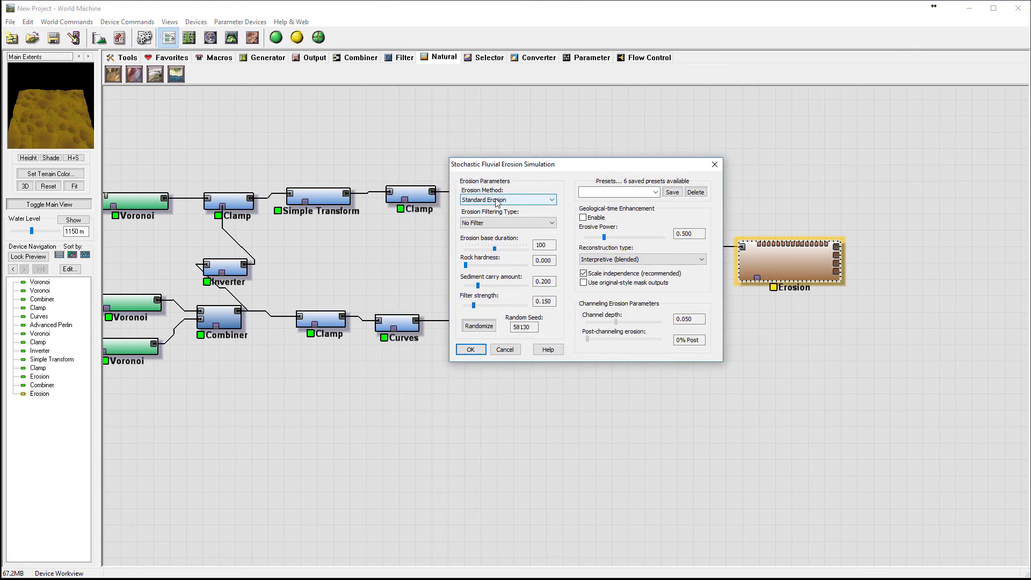
pyautogui.click(497, 202)
pyautogui.click(482, 217)
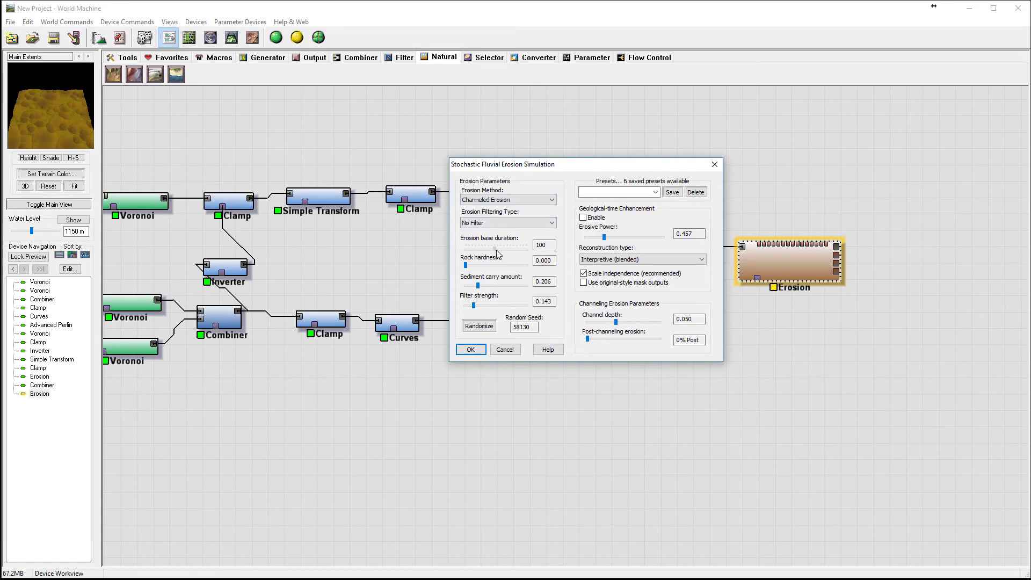
pyautogui.moveTo(498, 249); pyautogui.dragTo(509, 252)
pyautogui.moveTo(466, 270); pyautogui.dragTo(513, 271)
pyautogui.moveTo(478, 286); pyautogui.dragTo(504, 286)
# - Enable geological-time enhancement with erosive power 0.294 and accept the settings
pyautogui.click(580, 218)
pyautogui.moveTo(603, 237)
pyautogui.mouseDown()
pyautogui.moveTo(567, 263)
pyautogui.moveTo(611, 234)
pyautogui.moveTo(602, 241)
pyautogui.mouseUp()
pyautogui.click(470, 349)
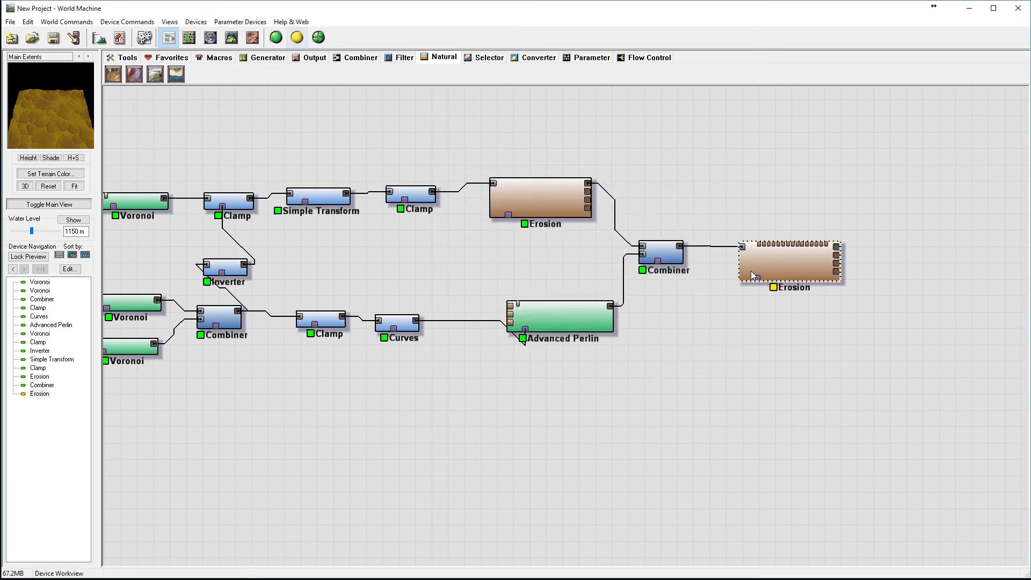
# - Build the terrain with the second Erosion pass and orbit the 3D view across the channeled craters
pyautogui.click(231, 37)
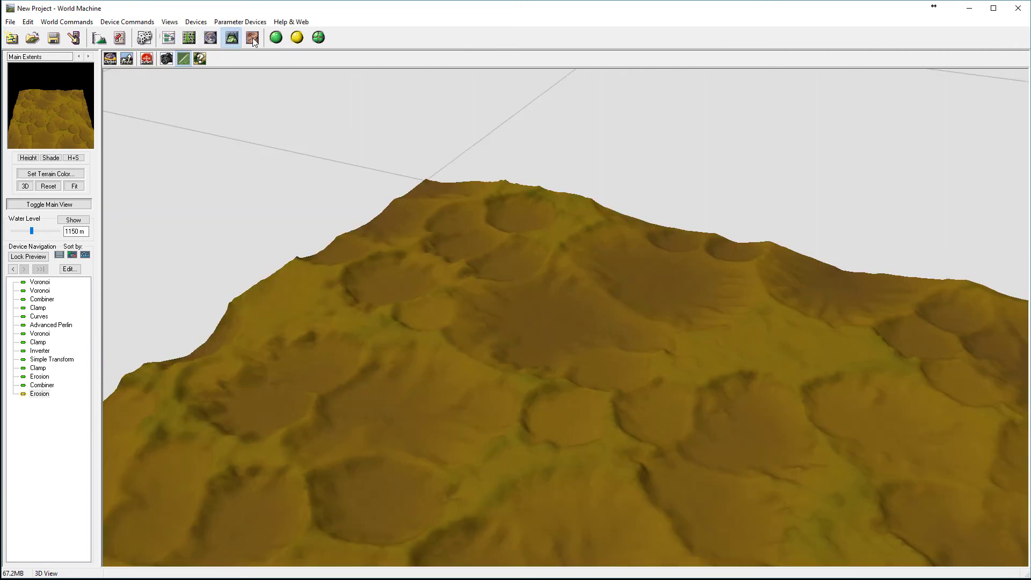
pyautogui.click(297, 37)
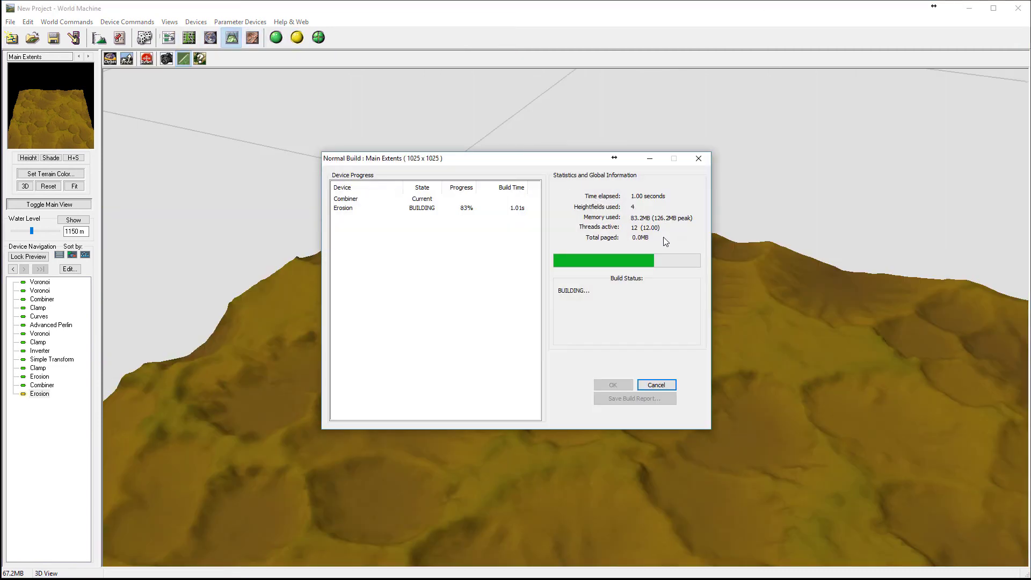
pyautogui.scroll(-3, 739, 305)
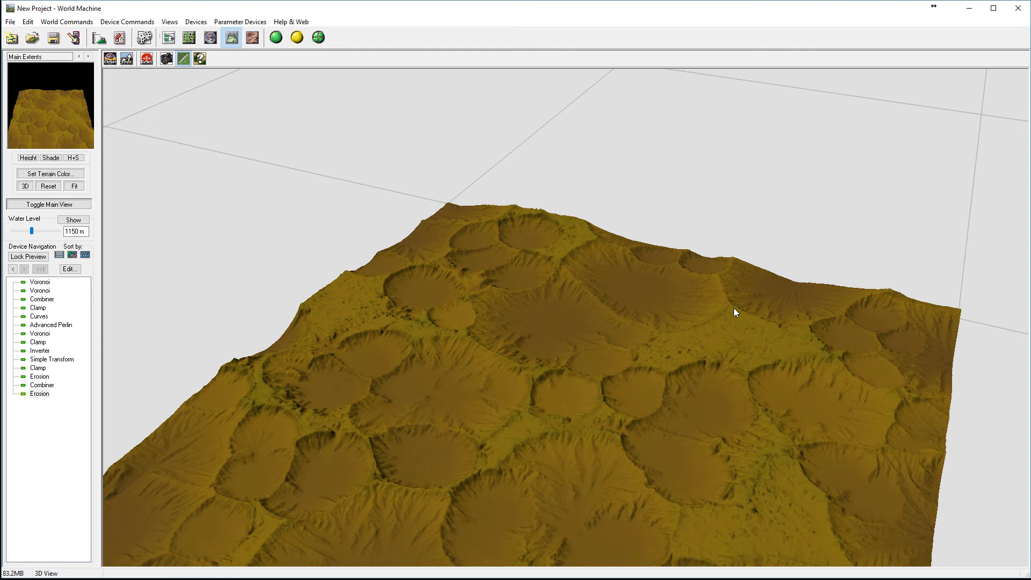
pyautogui.moveTo(733, 308); pyautogui.dragTo(478, 296)
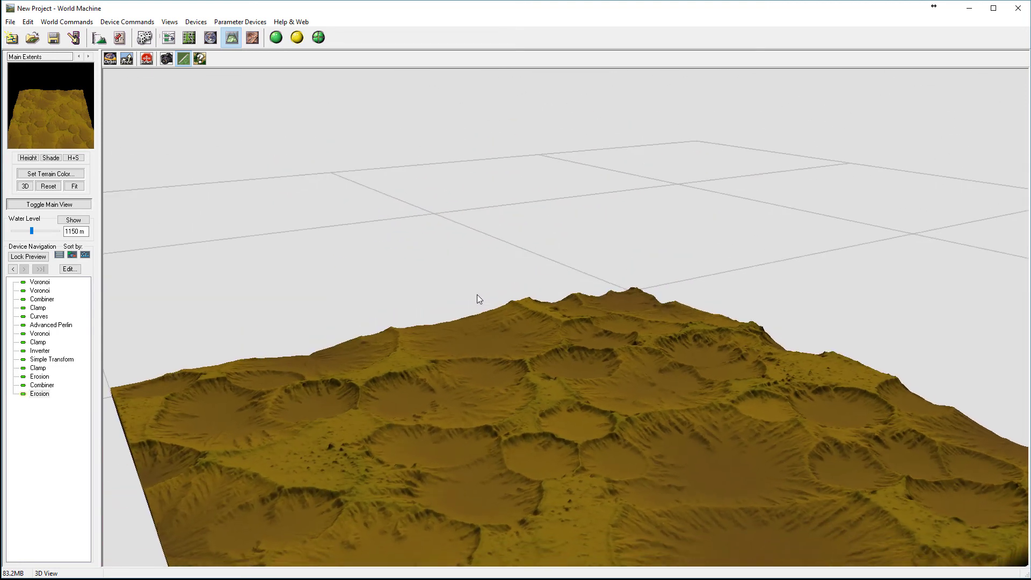
pyautogui.moveTo(500, 386); pyautogui.dragTo(546, 348)
pyautogui.moveTo(352, 478); pyautogui.dragTo(492, 411)
pyautogui.moveTo(691, 303); pyautogui.dragTo(744, 347)
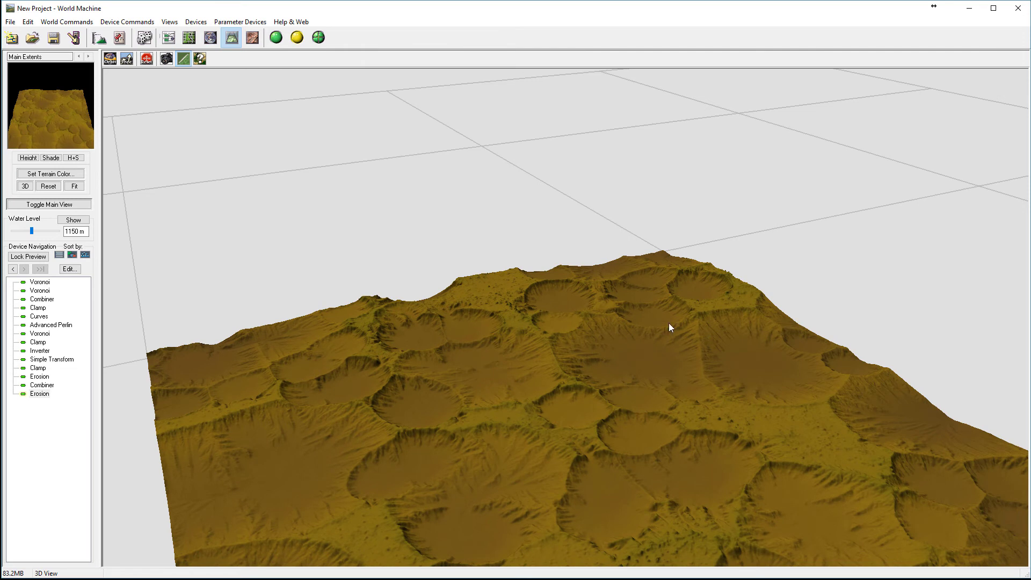
pyautogui.moveTo(677, 412); pyautogui.dragTo(519, 305)
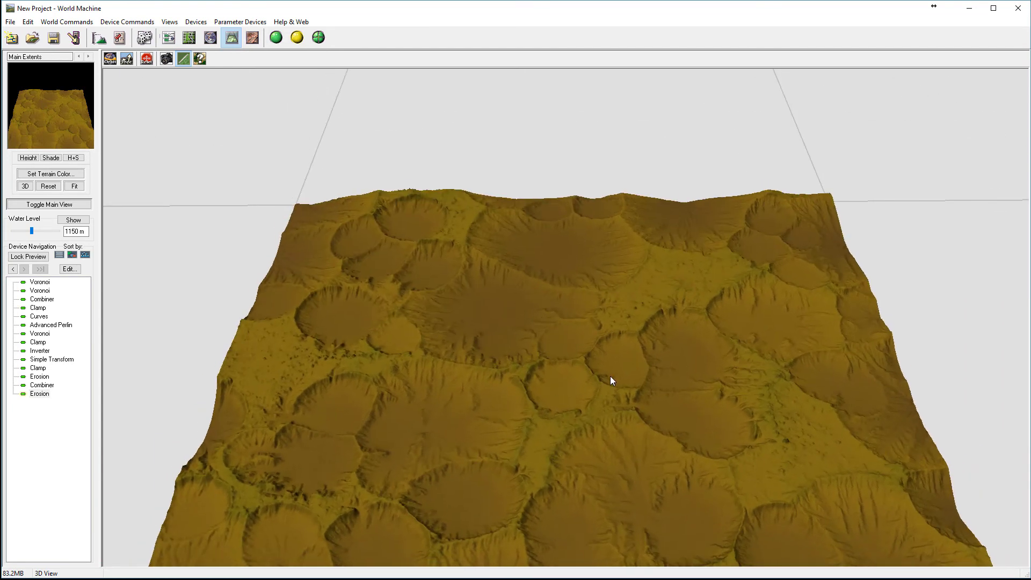
pyautogui.moveTo(681, 362); pyautogui.dragTo(626, 363)
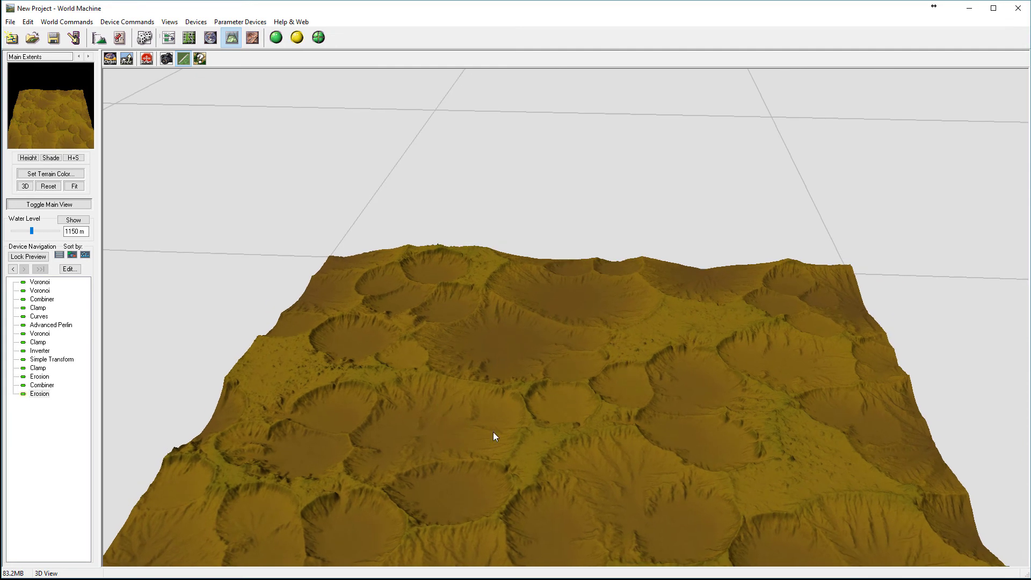
# - Back in the device graph, rearrange the middle and bottom Voronoi nodes and their Combiner
pyautogui.click(174, 41)
pyautogui.moveTo(427, 244); pyautogui.dragTo(604, 217)
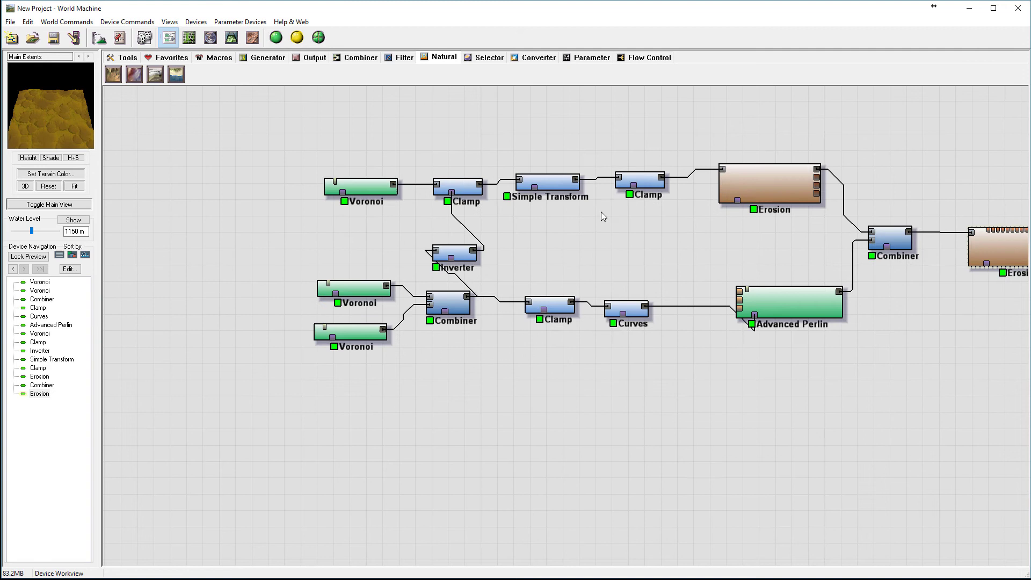
pyautogui.click(352, 290)
pyautogui.click(353, 334)
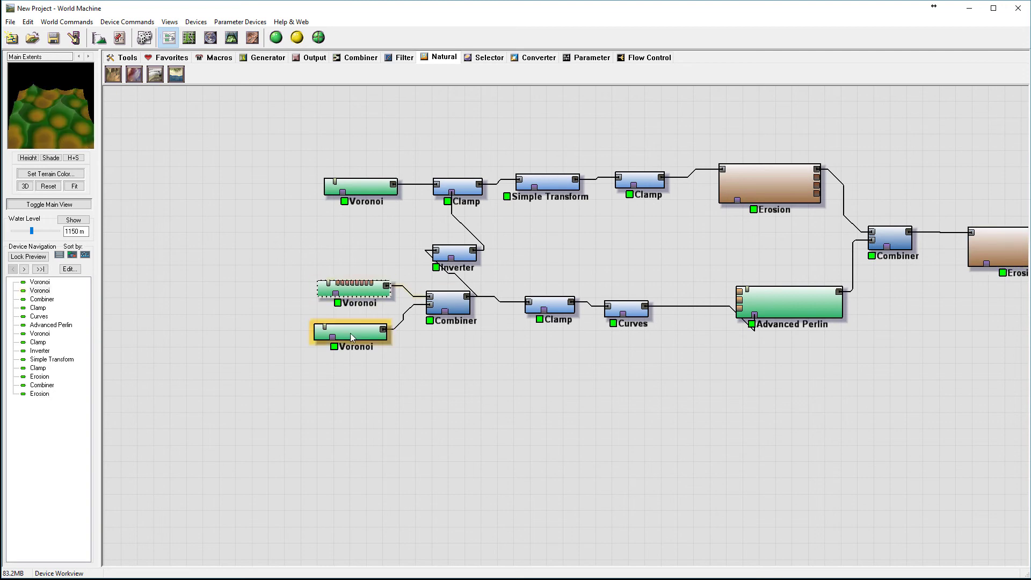
pyautogui.click(459, 306)
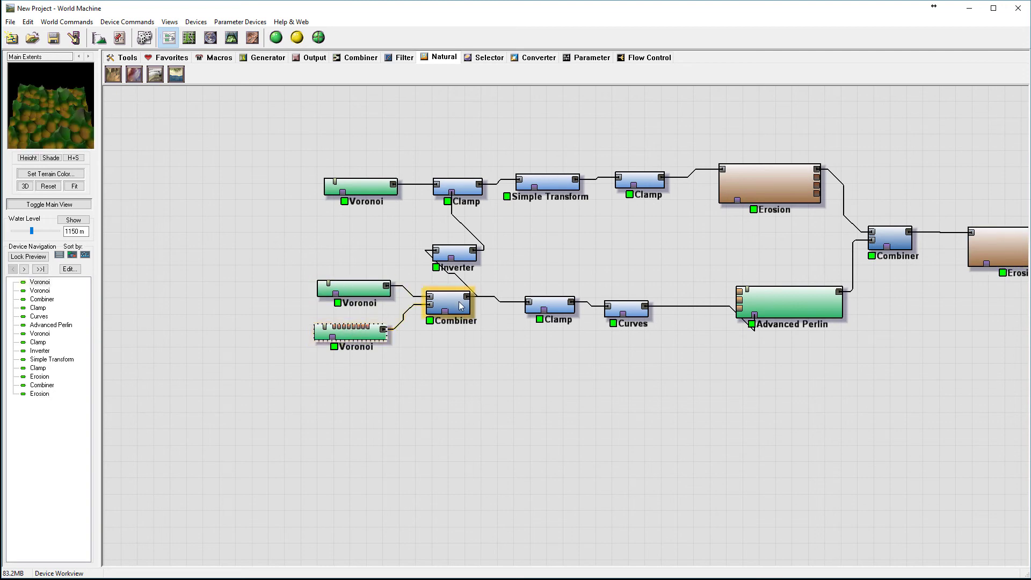
pyautogui.click(352, 258)
pyautogui.click(357, 293)
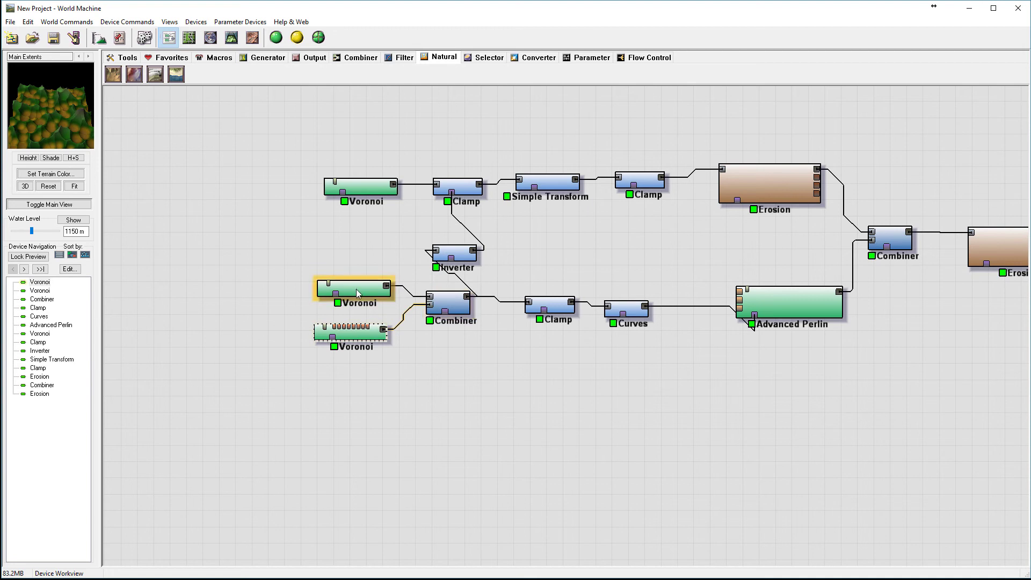
pyautogui.moveTo(361, 295); pyautogui.dragTo(334, 279)
pyautogui.moveTo(349, 333); pyautogui.dragTo(316, 317)
pyautogui.moveTo(438, 307)
pyautogui.mouseDown()
pyautogui.moveTo(426, 305)
pyautogui.moveTo(453, 305)
pyautogui.mouseUp()
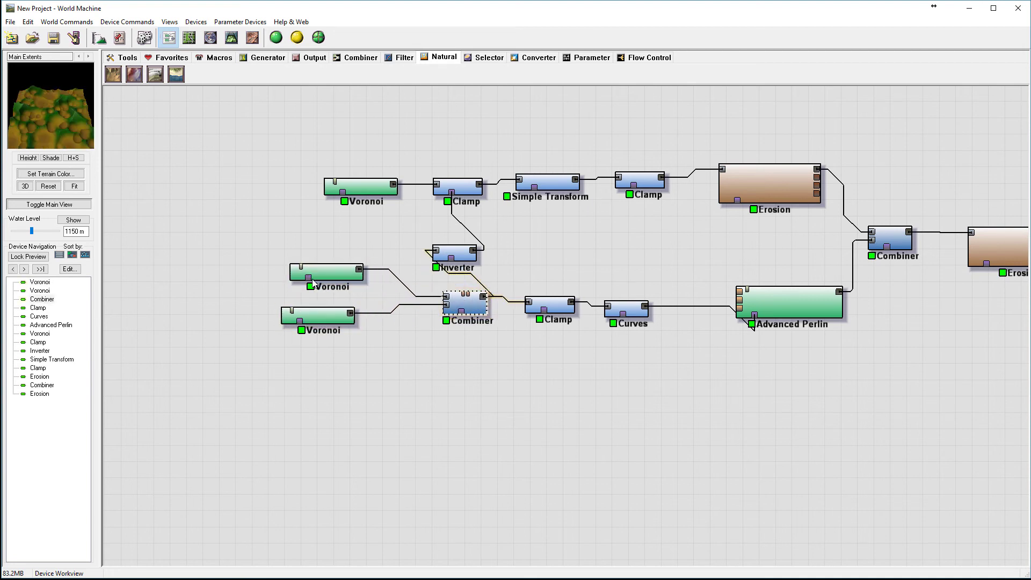
pyautogui.moveTo(329, 312); pyautogui.dragTo(338, 321)
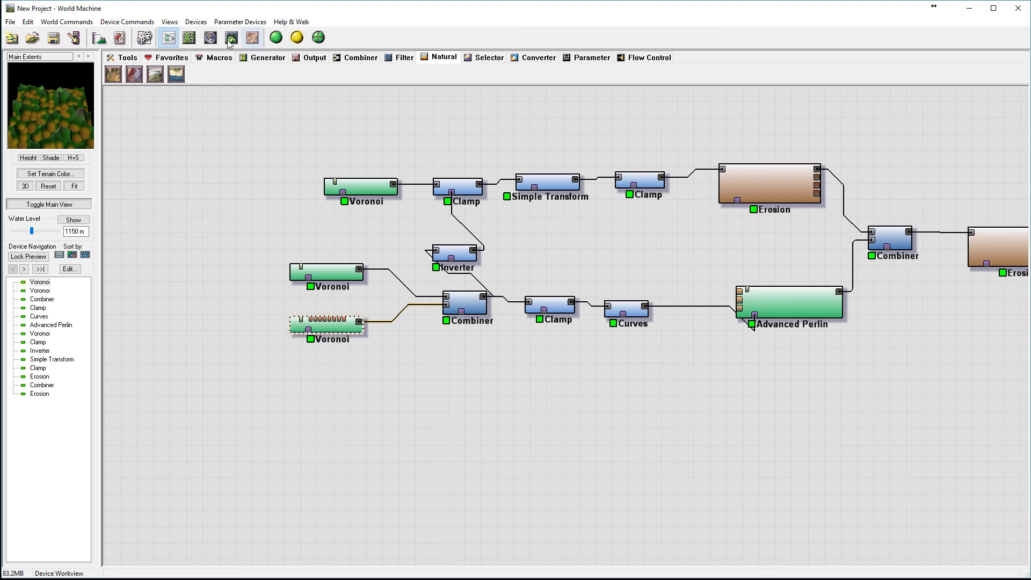
# - Place a new Voronoi generator below the existing ones
pyautogui.click(264, 58)
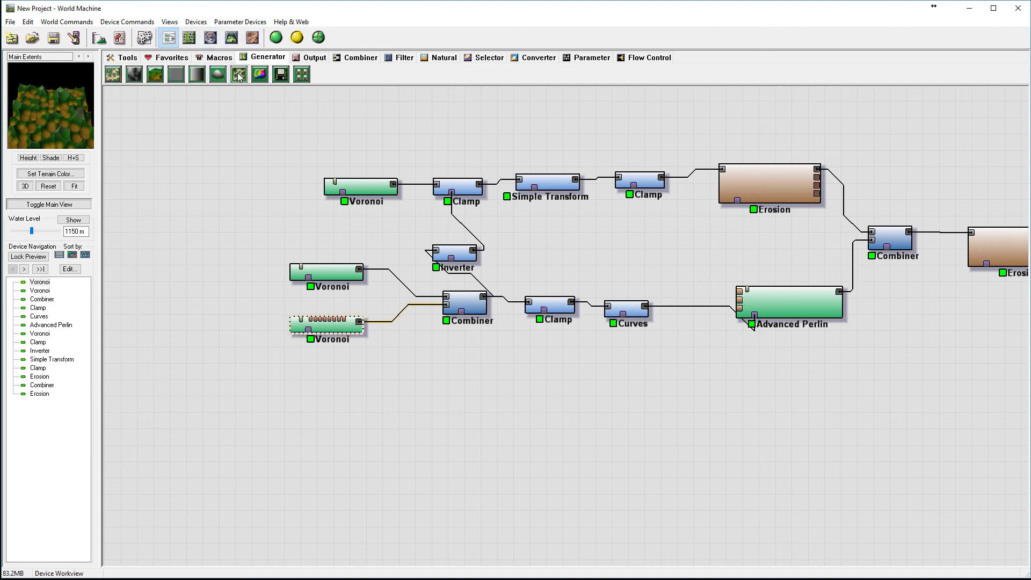
pyautogui.click(239, 74)
pyautogui.click(311, 385)
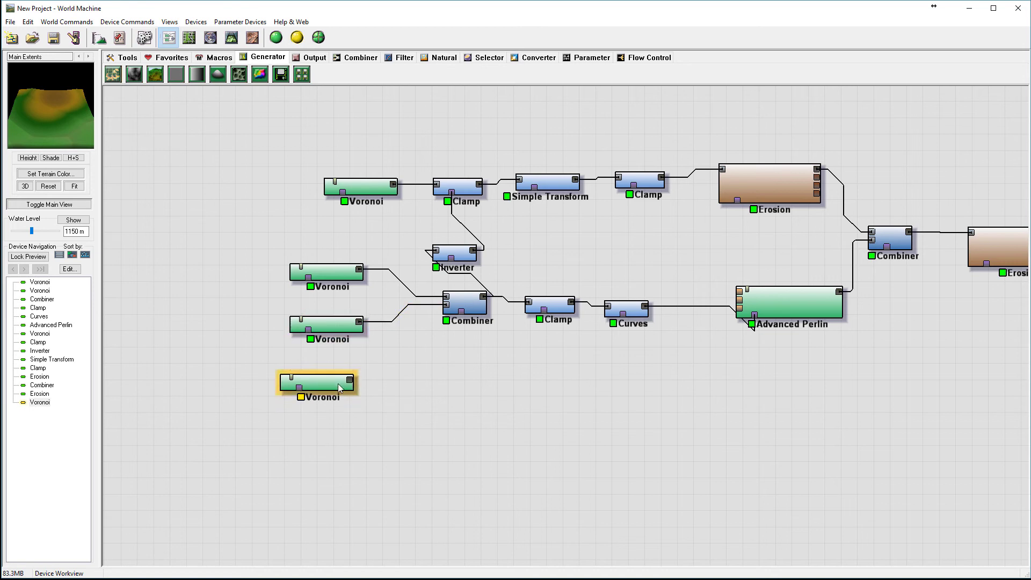
# - Place a new Combiner beside the new Voronoi and wire the middle Voronoi into it
pyautogui.moveTo(340, 378); pyautogui.dragTo(355, 383)
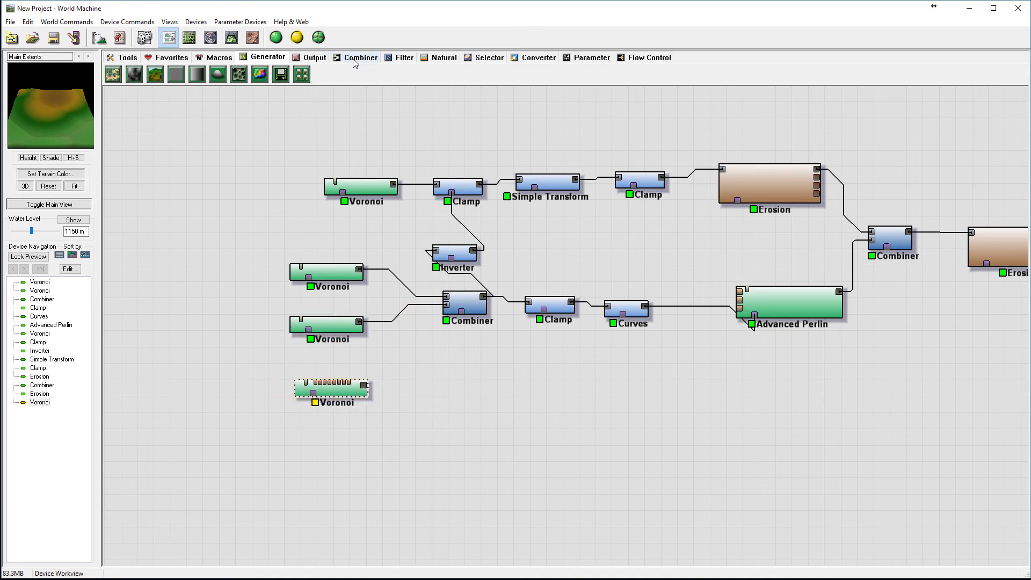
pyautogui.click(359, 58)
pyautogui.click(156, 75)
pyautogui.click(417, 367)
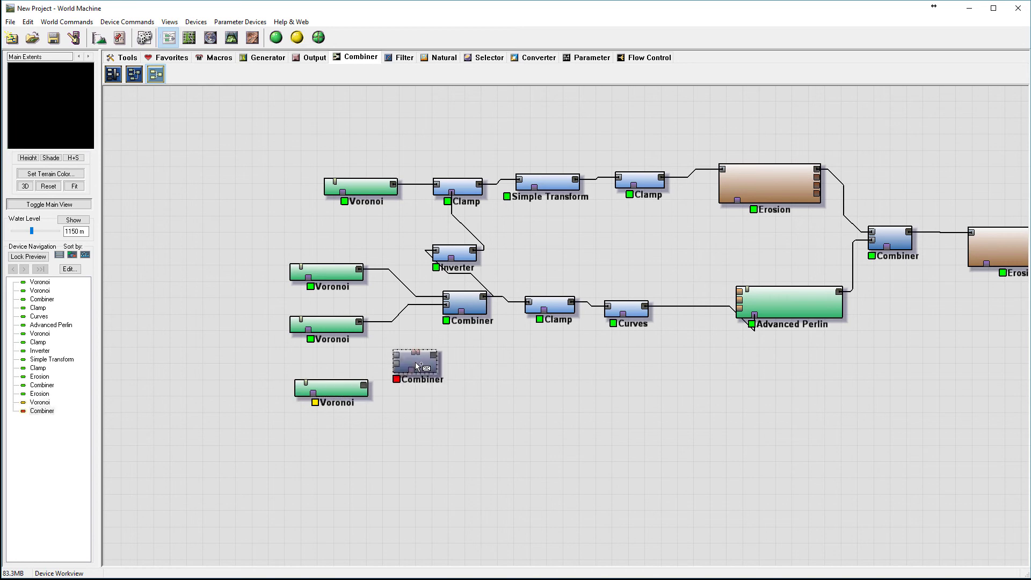
pyautogui.click(357, 327)
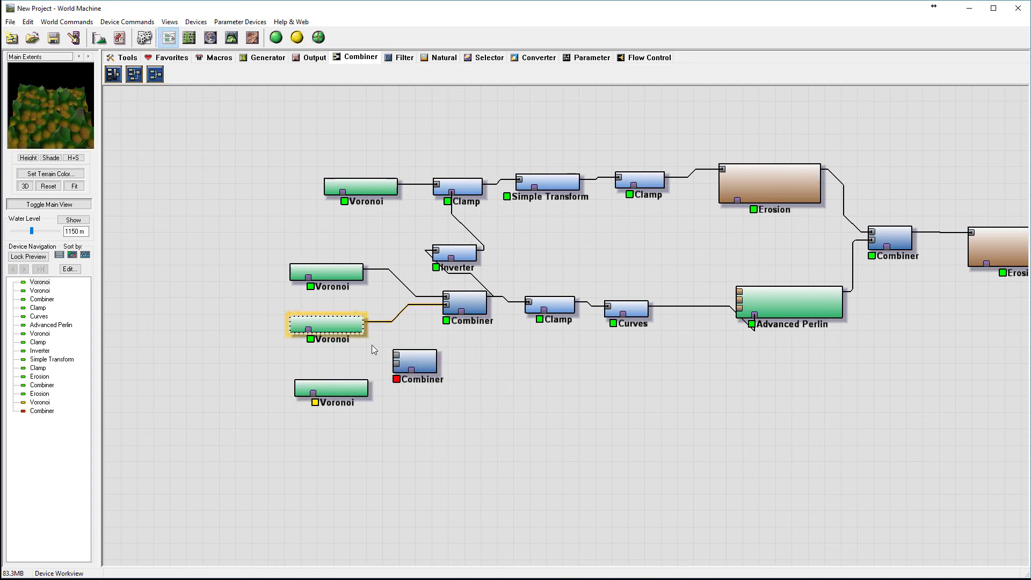
pyautogui.moveTo(364, 321); pyautogui.dragTo(397, 364)
# - Set the new Combiner's blend method to Min with full 1.0 strength
pyautogui.doubleClick(469, 305)
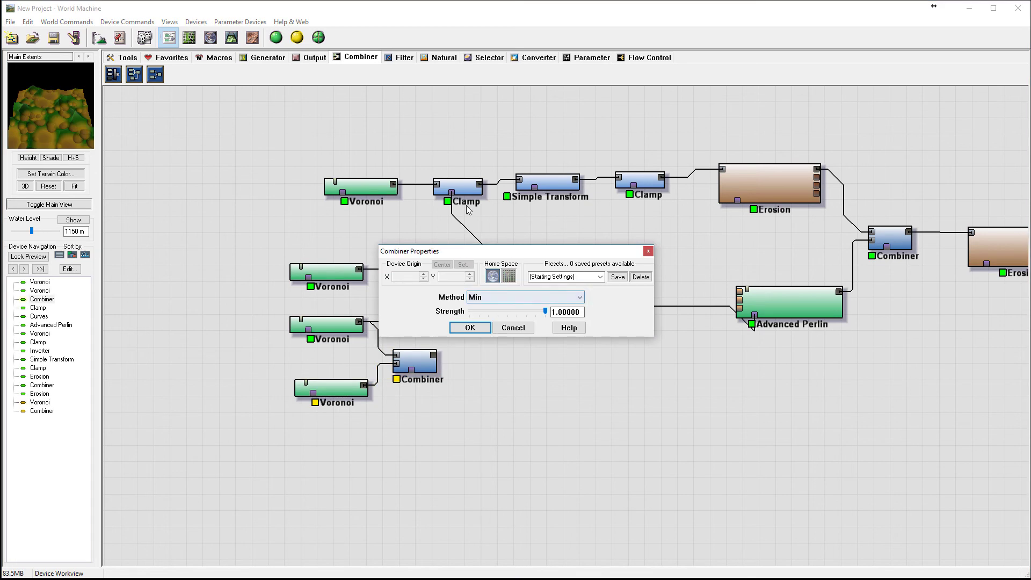
pyautogui.click(513, 328)
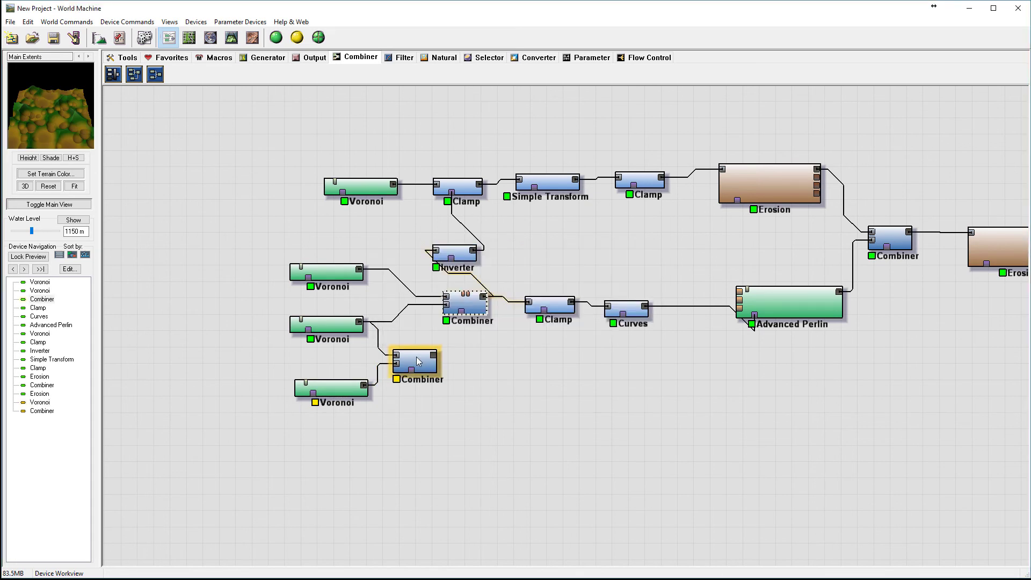
pyautogui.doubleClick(422, 361)
pyautogui.click(506, 297)
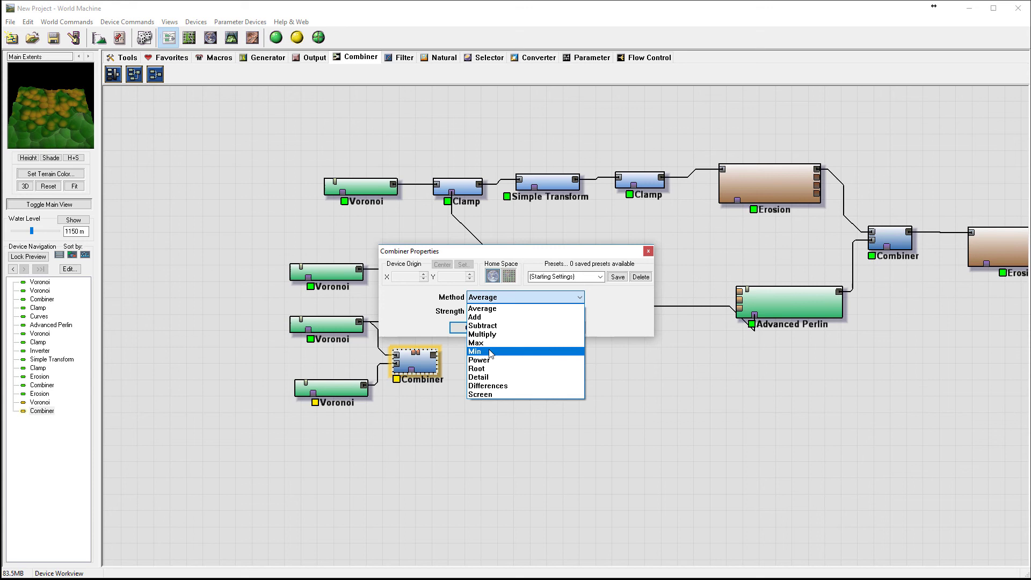
pyautogui.click(511, 349)
pyautogui.moveTo(509, 315); pyautogui.dragTo(589, 317)
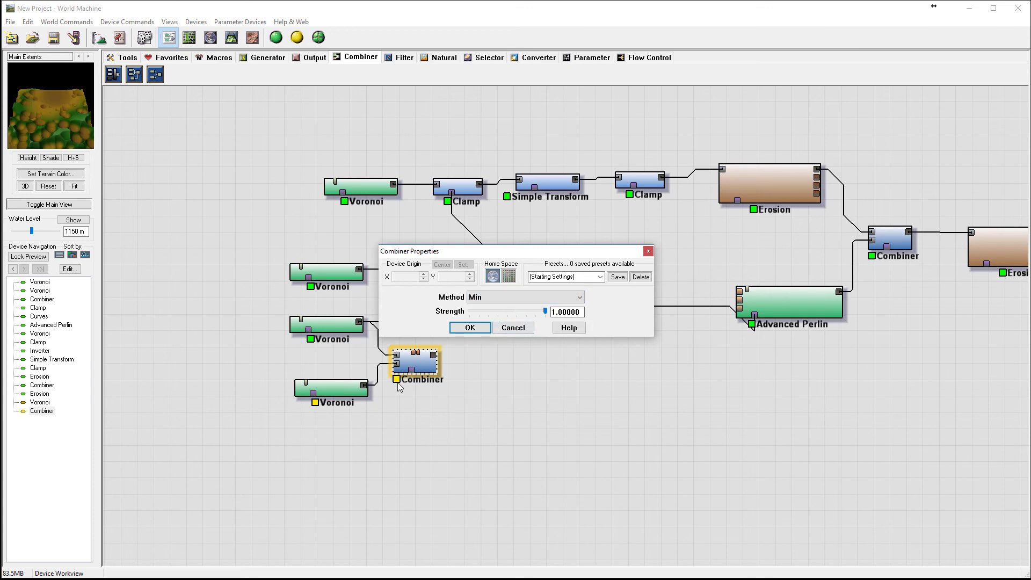
pyautogui.click(470, 327)
# - Feed the Min Combiner into the middle Combiner and preview the result
pyautogui.moveTo(433, 355); pyautogui.dragTo(448, 304)
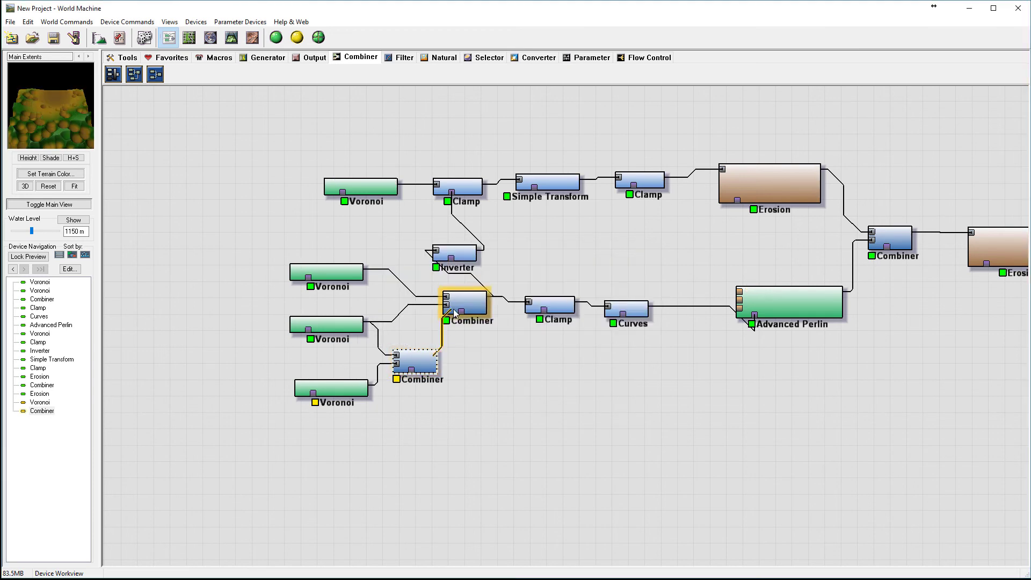
pyautogui.click(463, 302)
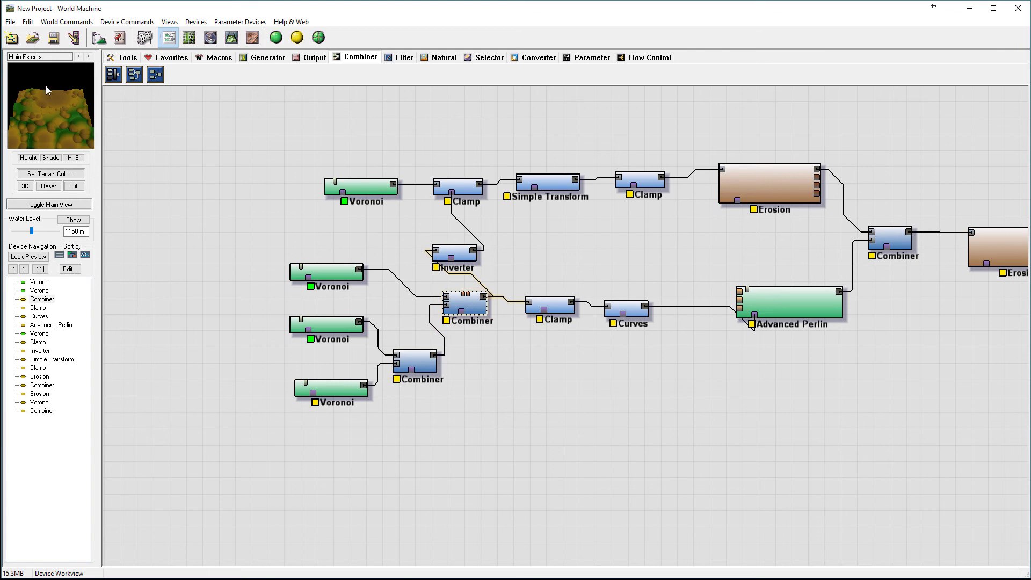
pyautogui.moveTo(911, 330); pyautogui.dragTo(727, 334, button='right')
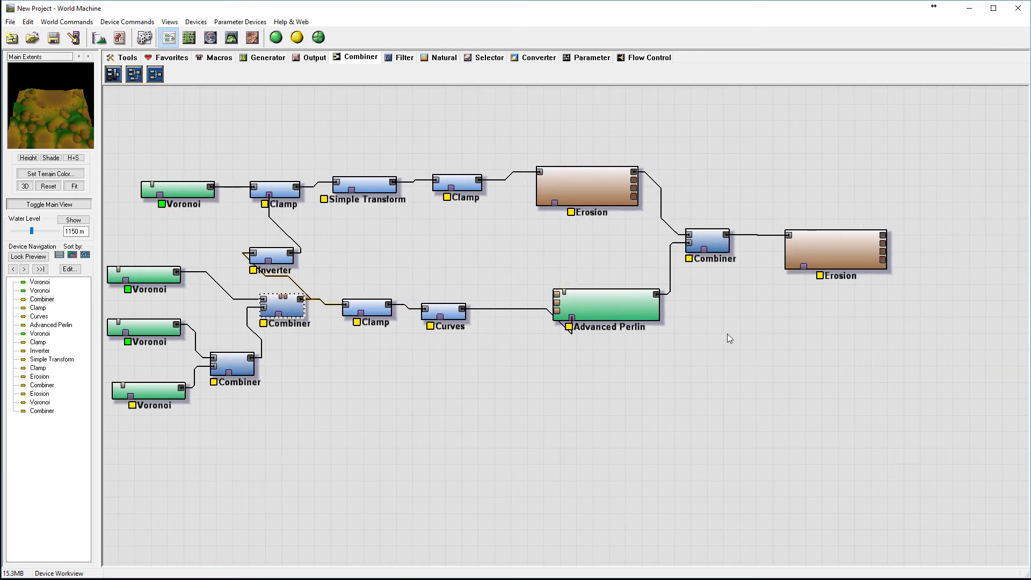
pyautogui.click(826, 247)
pyautogui.moveTo(827, 246); pyautogui.dragTo(829, 245)
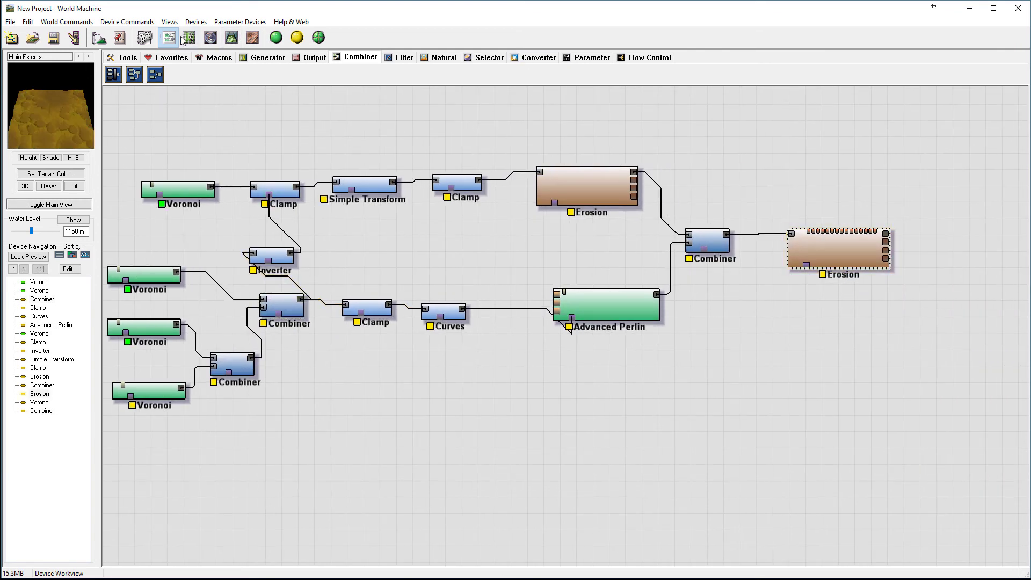
# - Build the world, orbit over the overlapping eroded craters, then return to the device graph
pyautogui.click(232, 37)
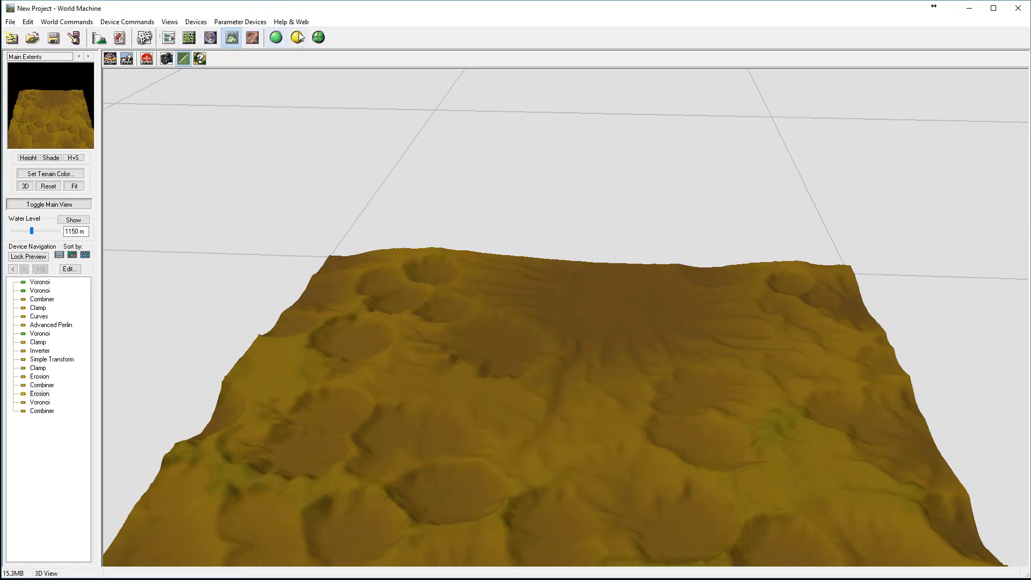
pyautogui.click(276, 37)
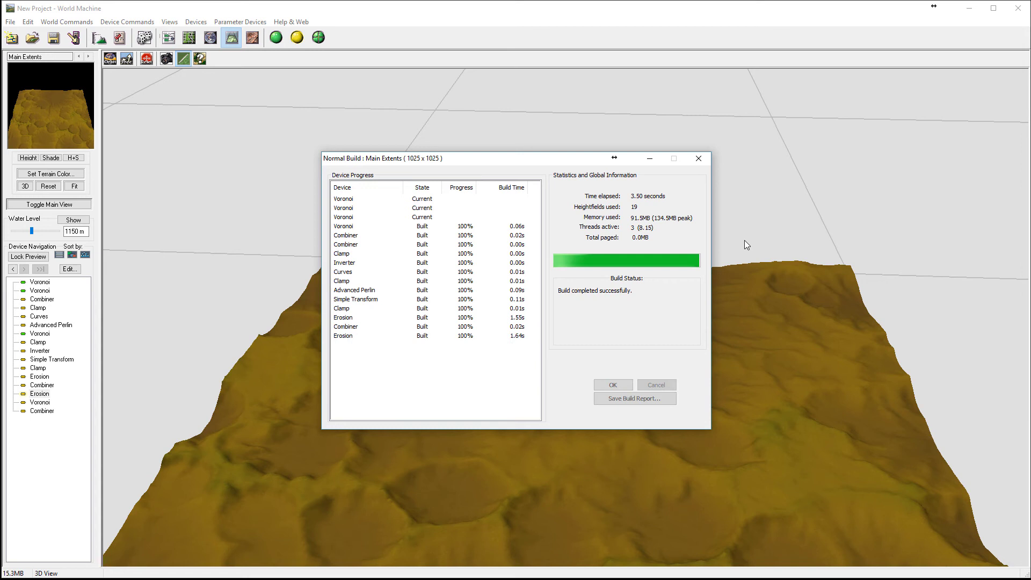
pyautogui.click(613, 385)
pyautogui.moveTo(698, 340); pyautogui.dragTo(630, 310)
pyautogui.moveTo(750, 349); pyautogui.dragTo(608, 247)
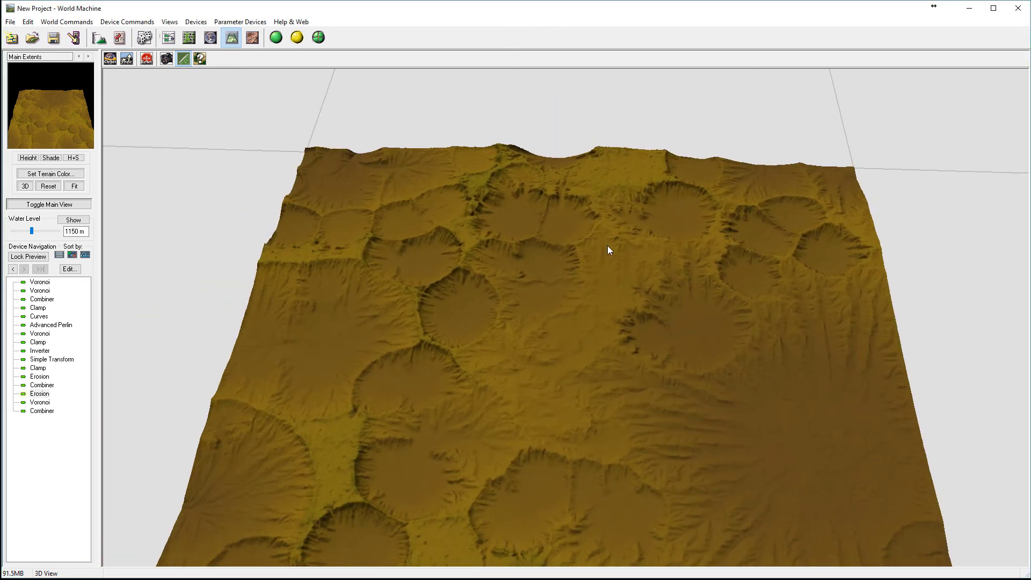
pyautogui.moveTo(544, 398); pyautogui.dragTo(719, 317)
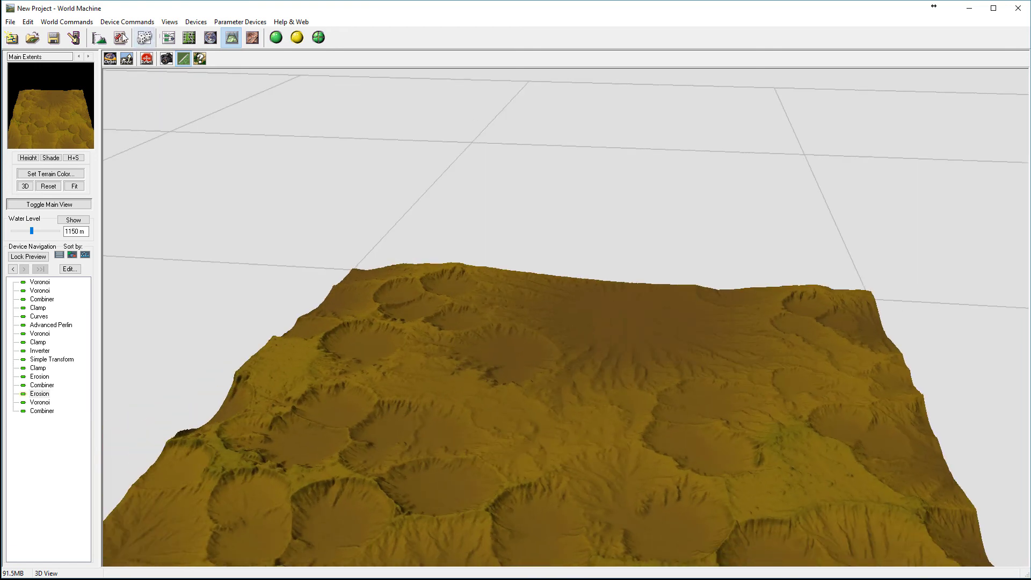
pyautogui.click(168, 41)
pyautogui.moveTo(720, 320); pyautogui.dragTo(647, 391, button='right')
pyautogui.scroll(-3, 717, 320)
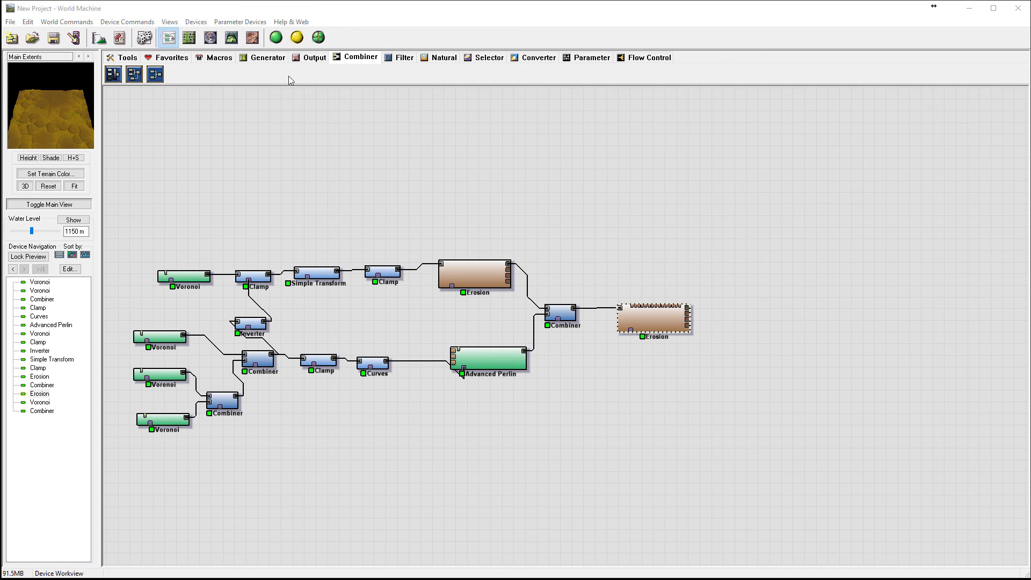
# - Place a Height Output right of the graph, wired from the final Erosion
pyautogui.click(309, 57)
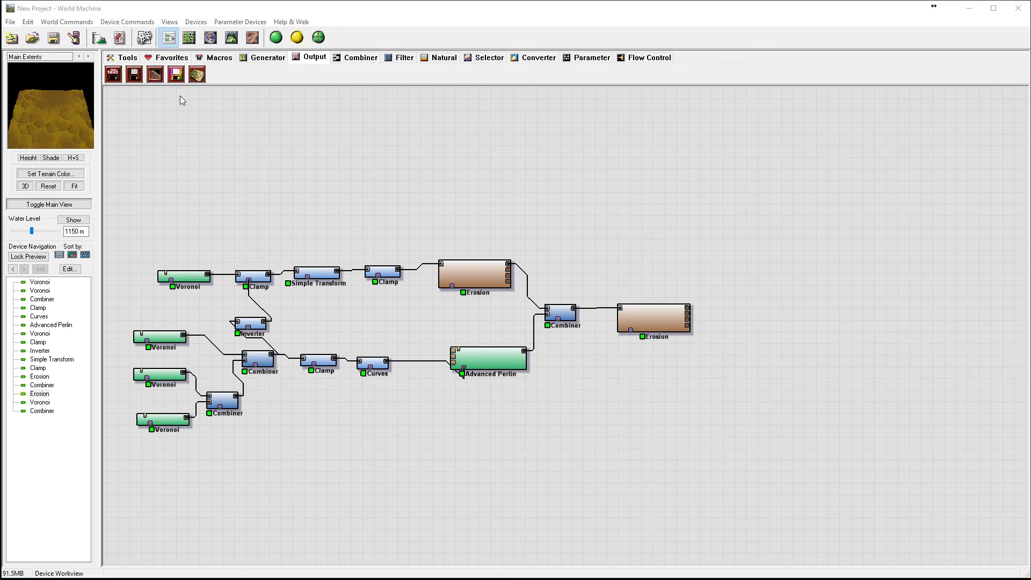
pyautogui.click(135, 74)
pyautogui.click(814, 319)
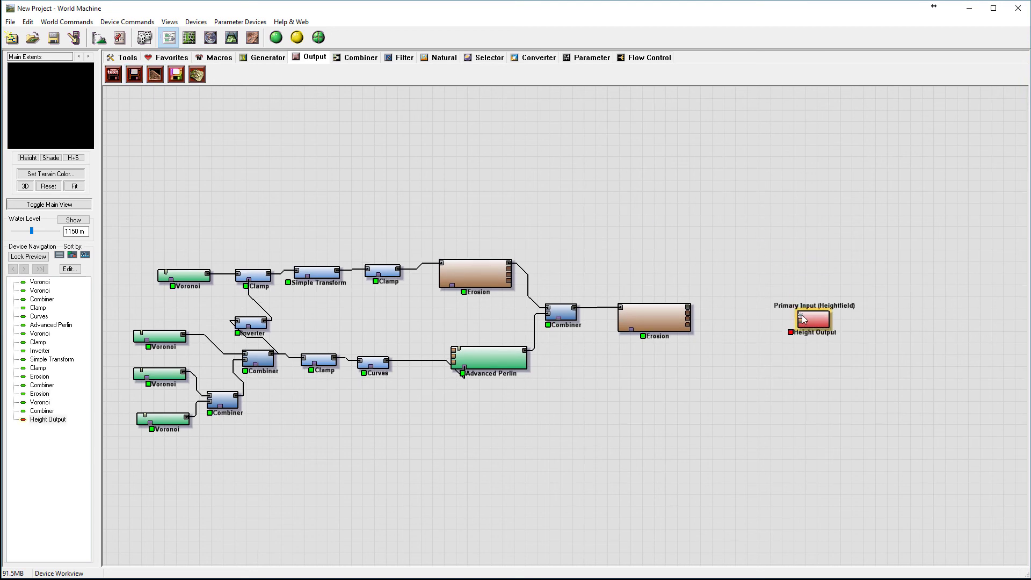
pyautogui.moveTo(800, 317); pyautogui.dragTo(689, 309)
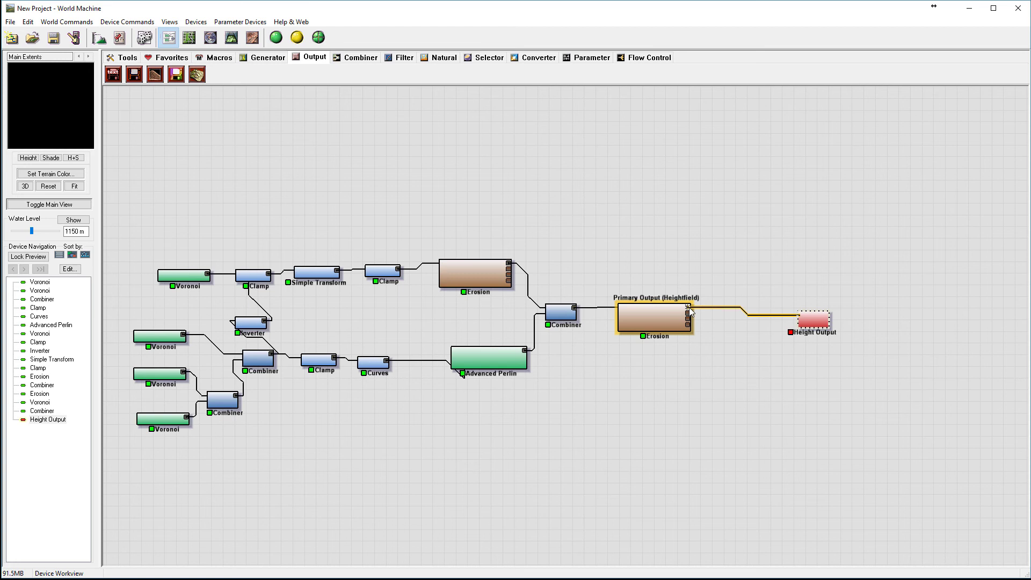
pyautogui.moveTo(824, 323); pyautogui.dragTo(827, 314)
# - Set the Height Output to save a 16-bit TIFF named heightfield.tif
pyautogui.doubleClick(827, 314)
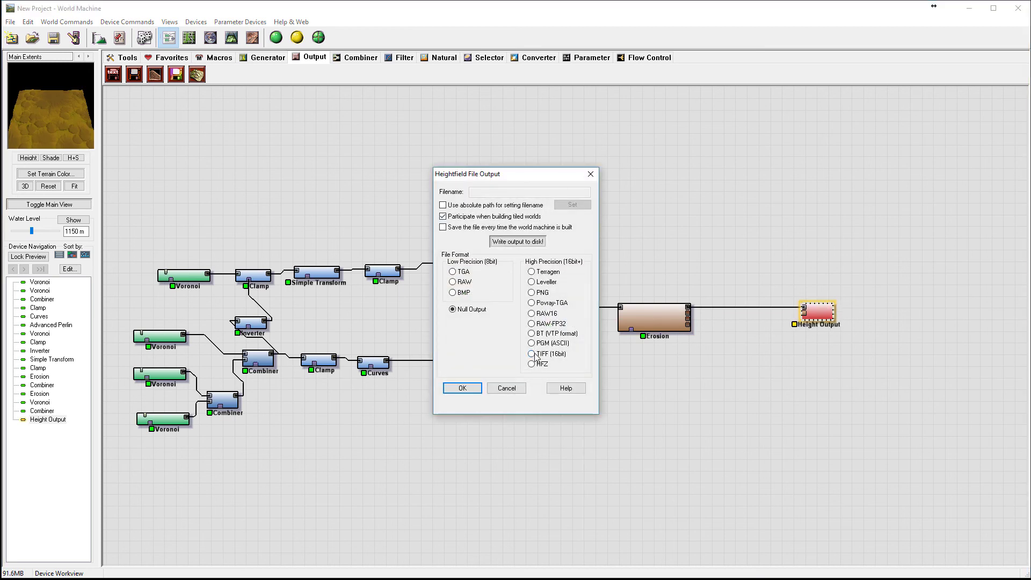
pyautogui.click(532, 354)
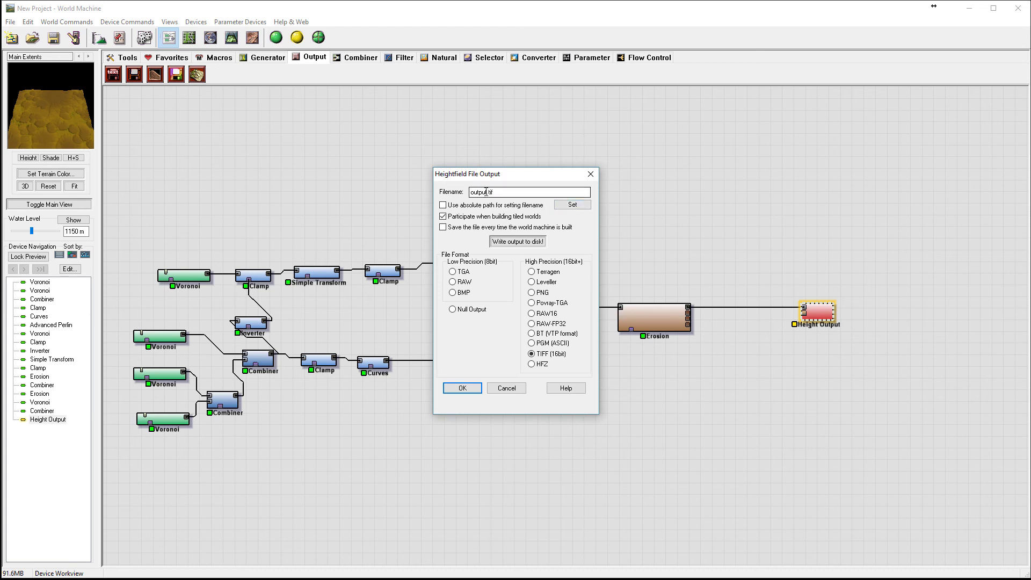
pyautogui.moveTo(486, 192); pyautogui.dragTo(412, 189)
pyautogui.write('heightfield')
pyautogui.click(453, 388)
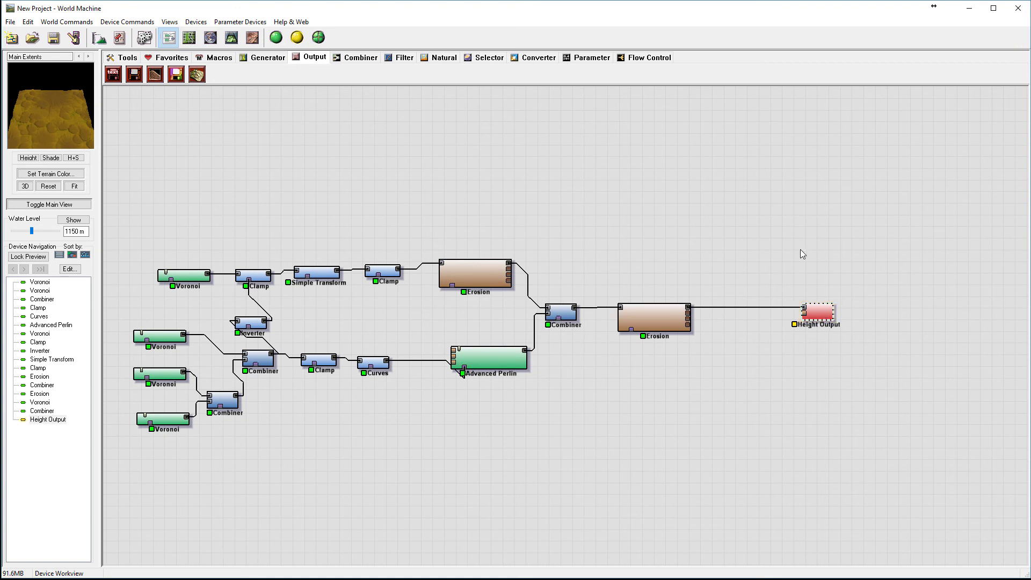
# - Paste a second Height Output above the first and connect it to the upper Erosion device
pyautogui.hotkey('ctrl', 'v')
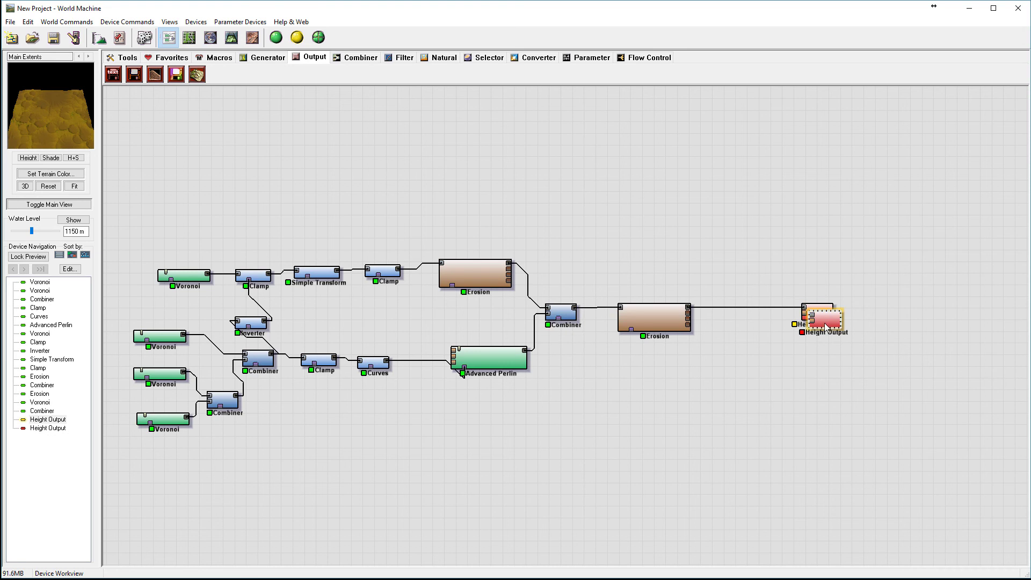
pyautogui.moveTo(825, 327); pyautogui.dragTo(820, 276)
pyautogui.doubleClick(820, 276)
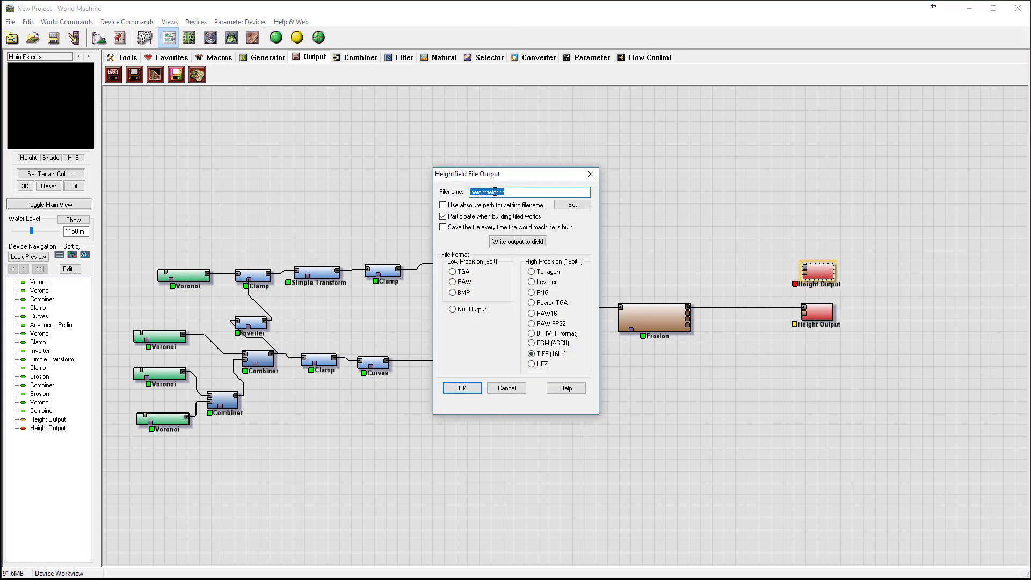
pyautogui.click(507, 389)
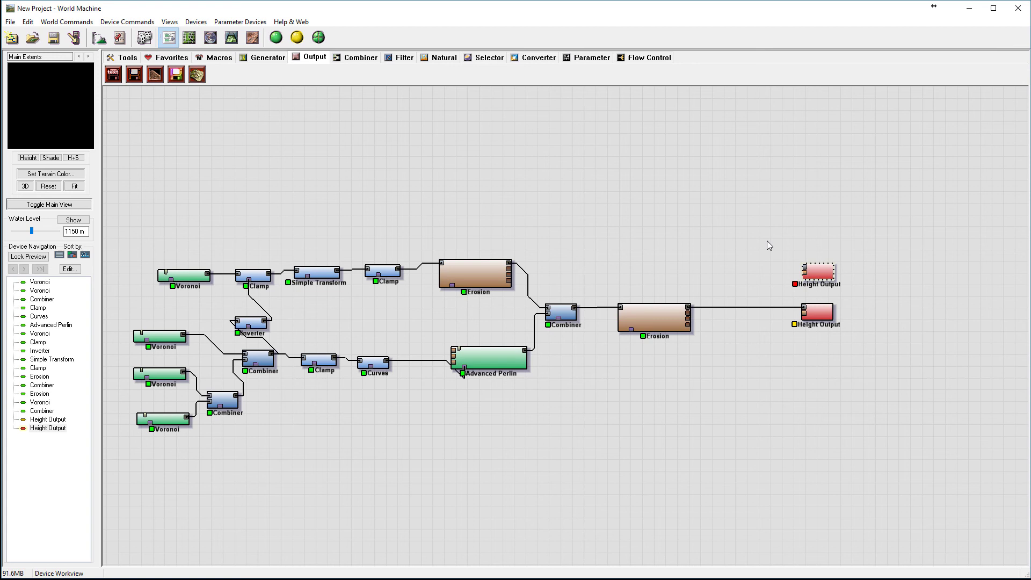
pyautogui.click(479, 266)
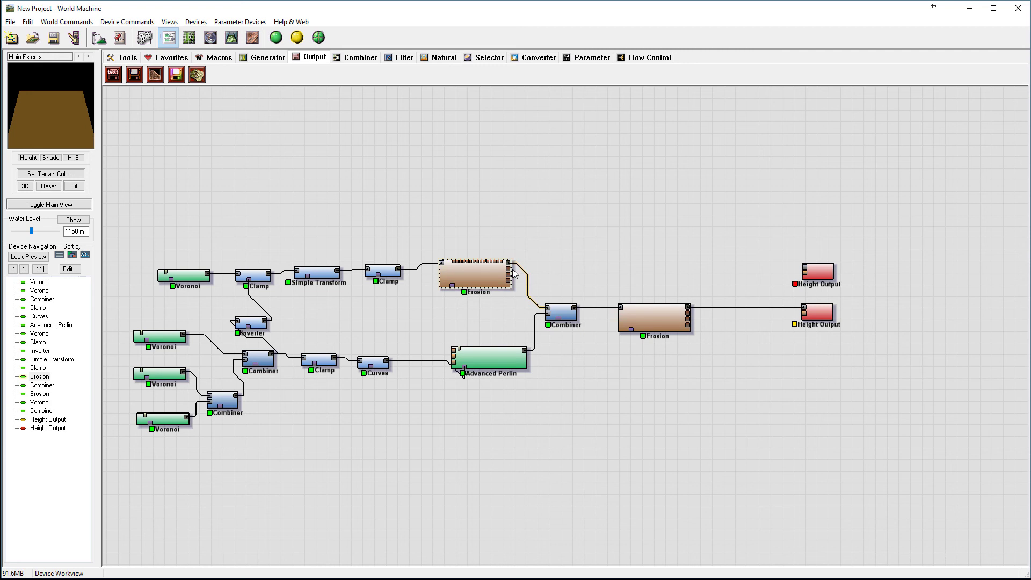
pyautogui.click(813, 269)
pyautogui.moveTo(833, 275); pyautogui.dragTo(509, 267)
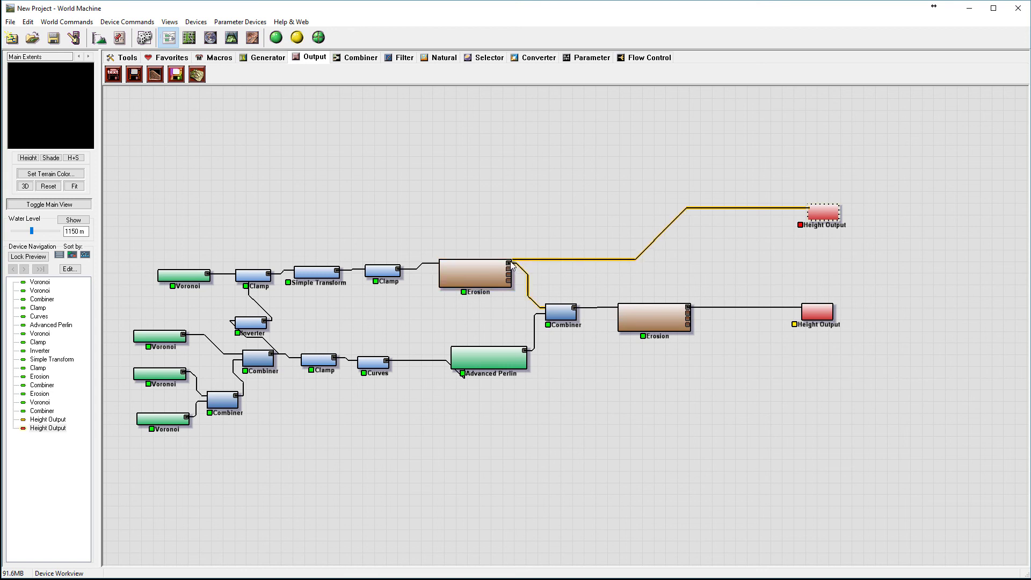
# - Paste a third Height Output, move it up, and connect it to the second Erosion
pyautogui.scroll(4, 508, 264)
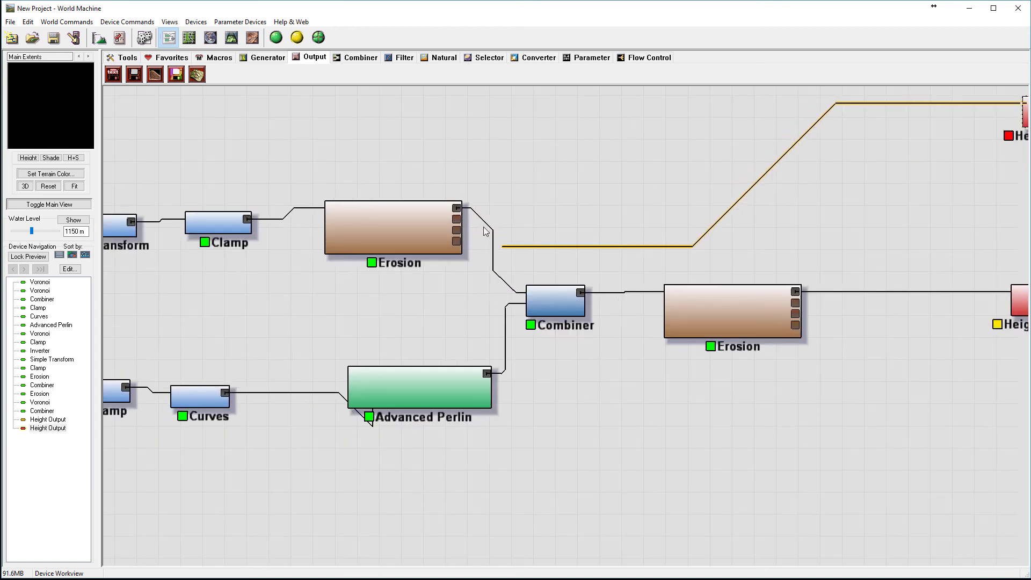
pyautogui.scroll(-4, 672, 240)
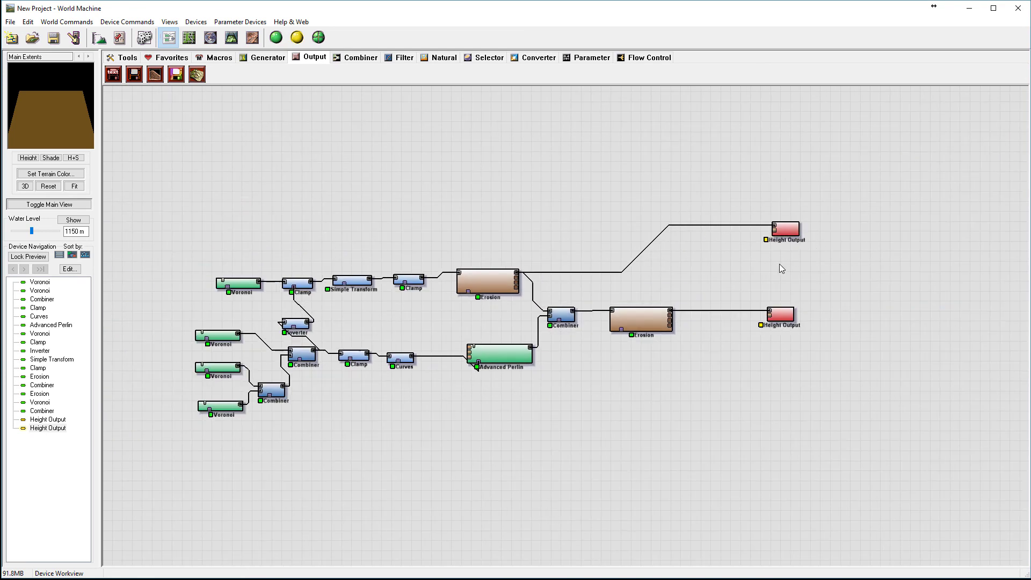
pyautogui.hotkey('ctrl', 'v')
pyautogui.moveTo(799, 321); pyautogui.dragTo(516, 277)
pyautogui.moveTo(781, 266); pyautogui.dragTo(775, 260)
# - Paste more Height Output copies and stack them in the column below the others
pyautogui.click(786, 353)
pyautogui.hotkey('ctrl', 'v')
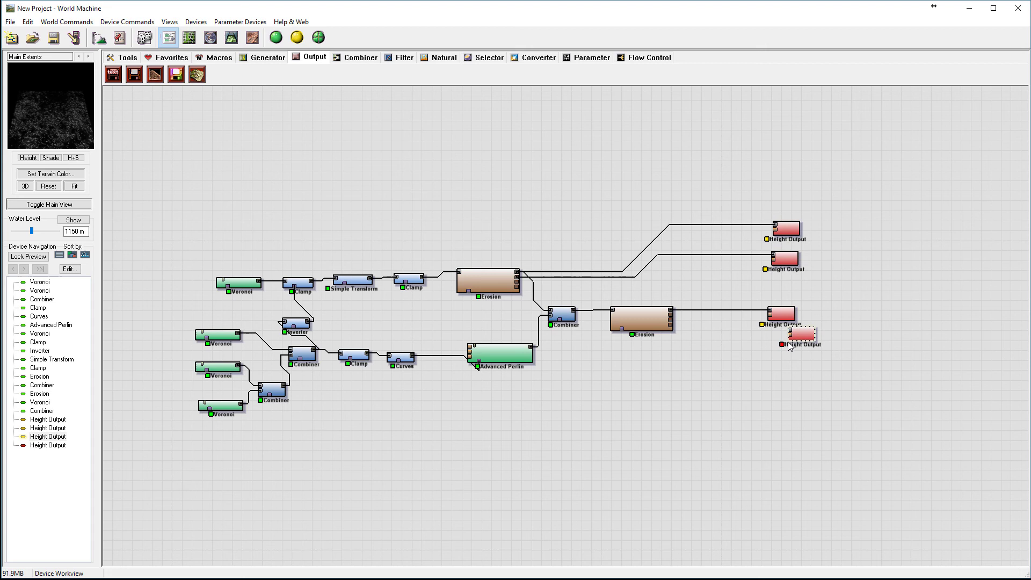
pyautogui.moveTo(793, 344); pyautogui.dragTo(783, 375)
pyautogui.hotkey('ctrl', 'v')
pyautogui.hotkey('ctrl', 'v')
pyautogui.moveTo(822, 347); pyautogui.dragTo(793, 401)
# - Wire the new Height Outputs to the second Erosion's Flow, Wear and Deposit outputs
pyautogui.scroll(2, 701, 349)
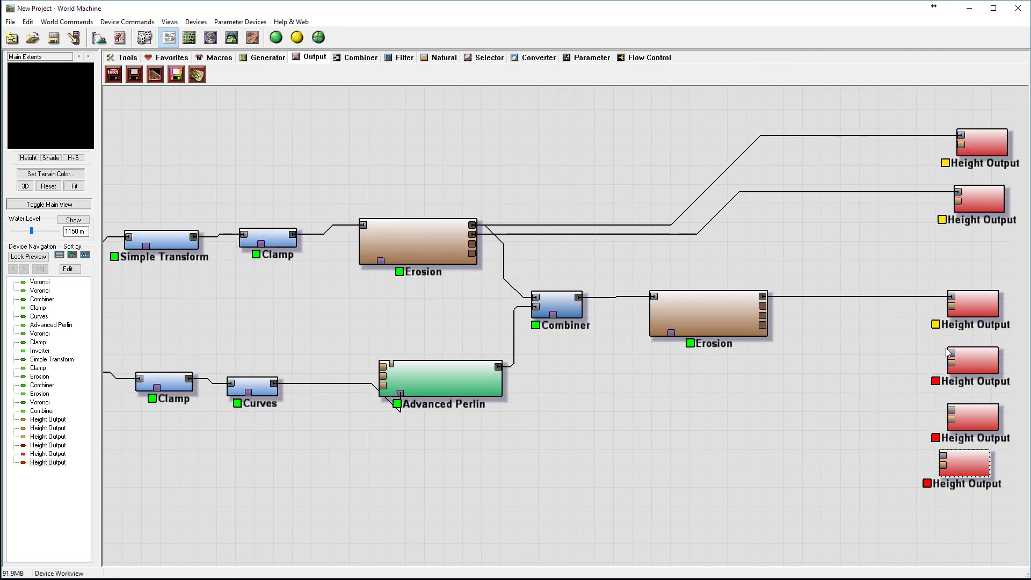
pyautogui.click(951, 355)
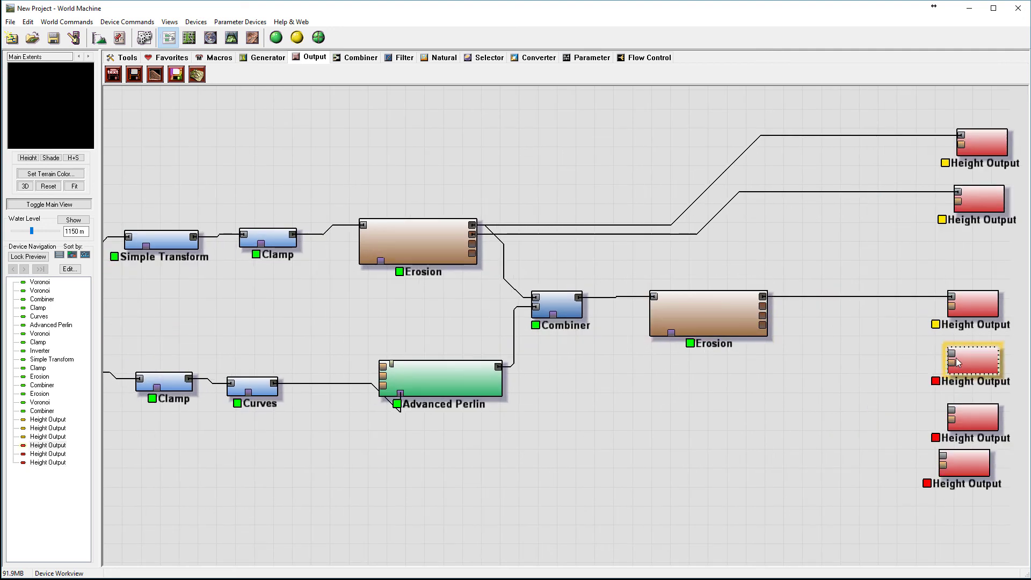
pyautogui.moveTo(952, 356); pyautogui.dragTo(763, 307)
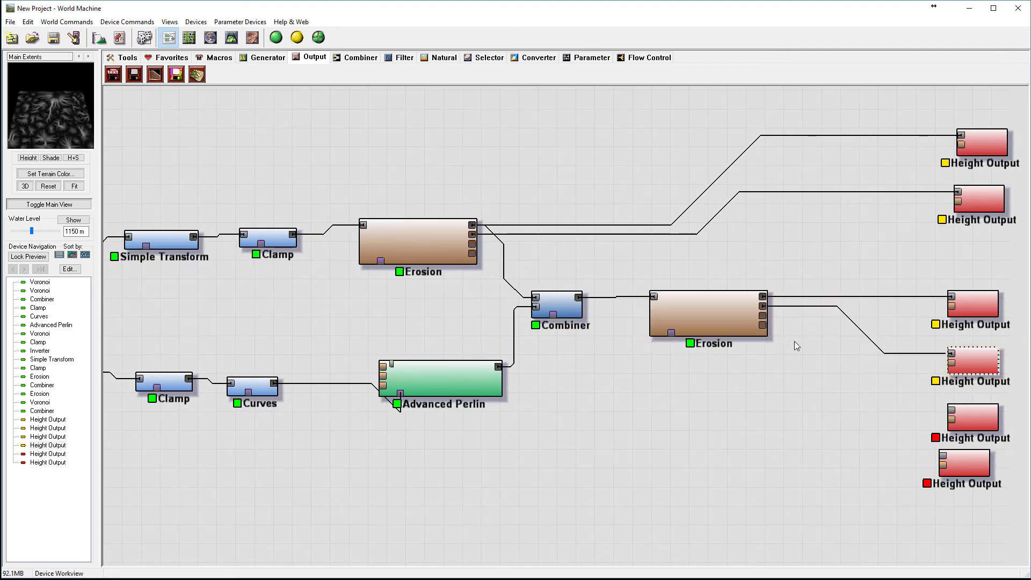
pyautogui.moveTo(952, 410); pyautogui.dragTo(762, 315)
pyautogui.click(946, 457)
pyautogui.moveTo(941, 456); pyautogui.dragTo(752, 330)
pyautogui.scroll(-2, 840, 391)
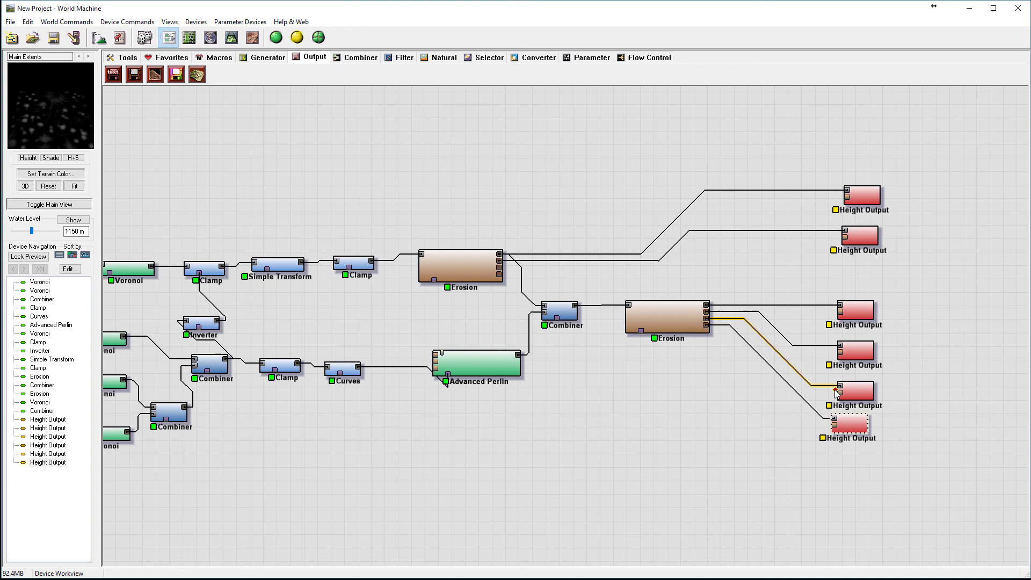
pyautogui.click(482, 353)
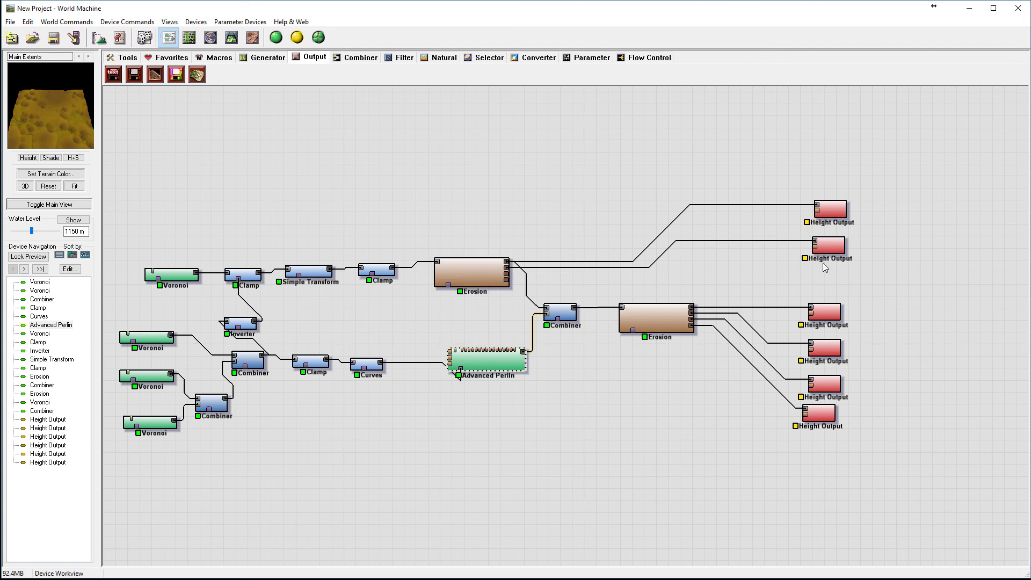
# - Add a seventh Height Output and wire it to Advanced Perlin's output
pyautogui.moveTo(433, 245); pyautogui.dragTo(385, 201, button='right')
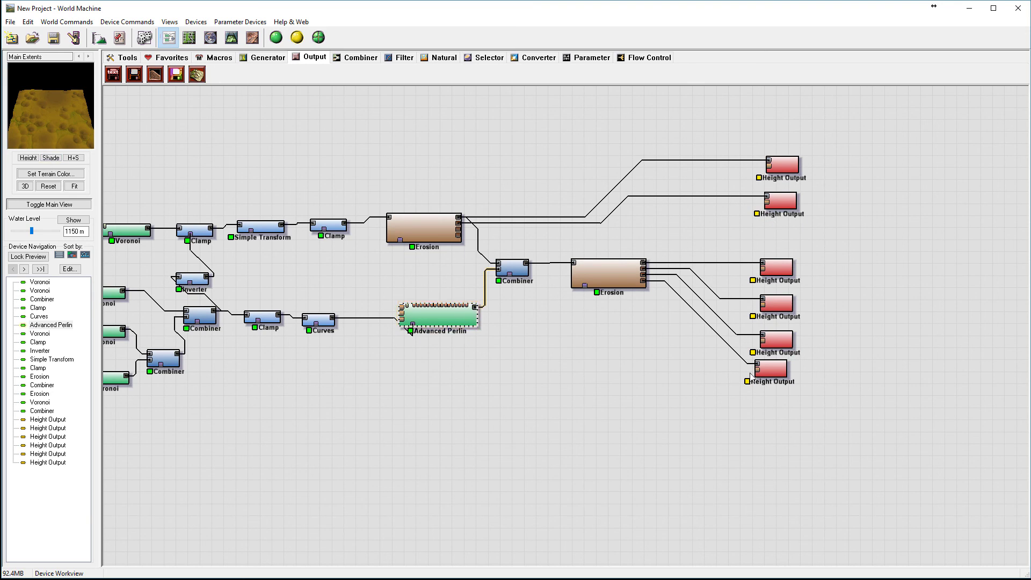
pyautogui.hotkey('ctrl', 'v')
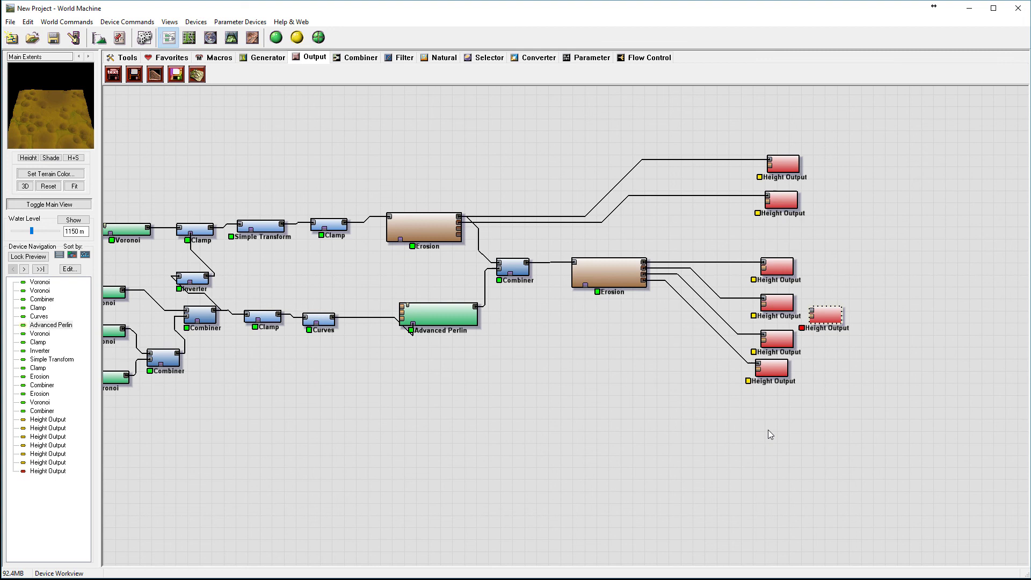
pyautogui.moveTo(826, 314); pyautogui.dragTo(476, 307)
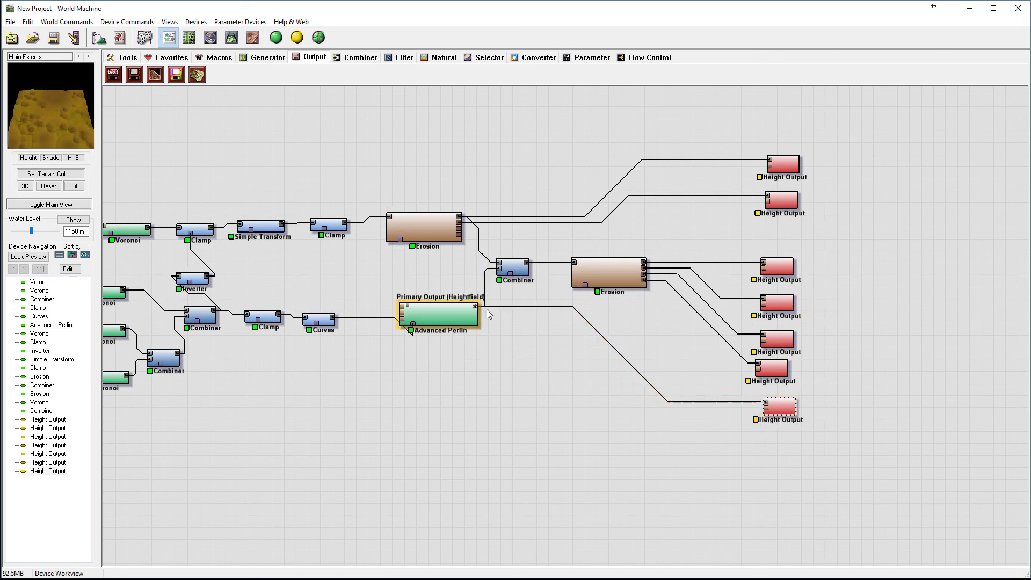
# - Line up all seven Height Output nodes into a tidy vertical column
pyautogui.moveTo(783, 163); pyautogui.dragTo(771, 160)
pyautogui.moveTo(774, 207); pyautogui.dragTo(764, 208)
pyautogui.moveTo(776, 267); pyautogui.dragTo(770, 261)
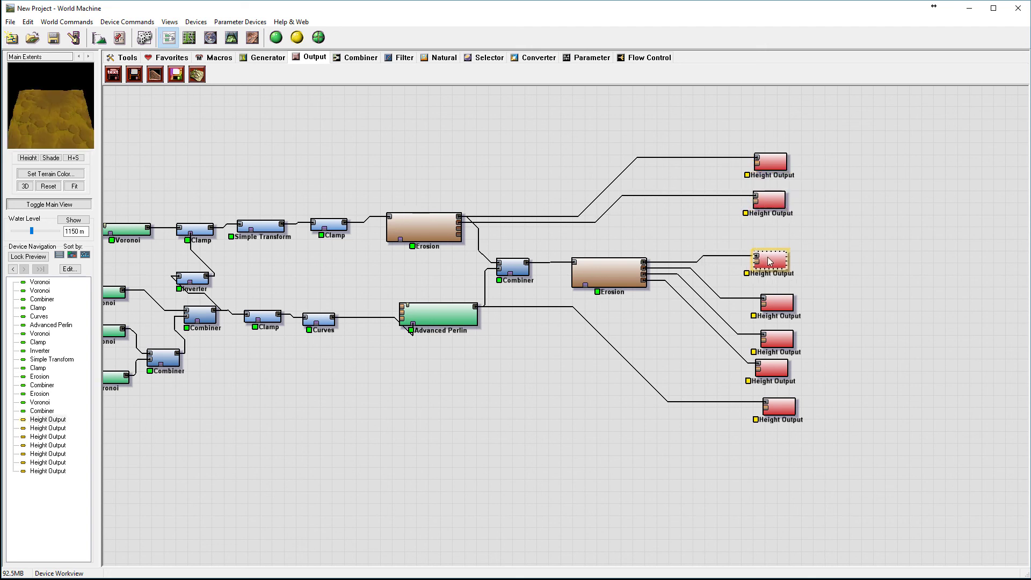
pyautogui.moveTo(784, 314); pyautogui.dragTo(776, 302)
pyautogui.click(784, 337)
pyautogui.moveTo(785, 339); pyautogui.dragTo(781, 363)
pyautogui.click(784, 407)
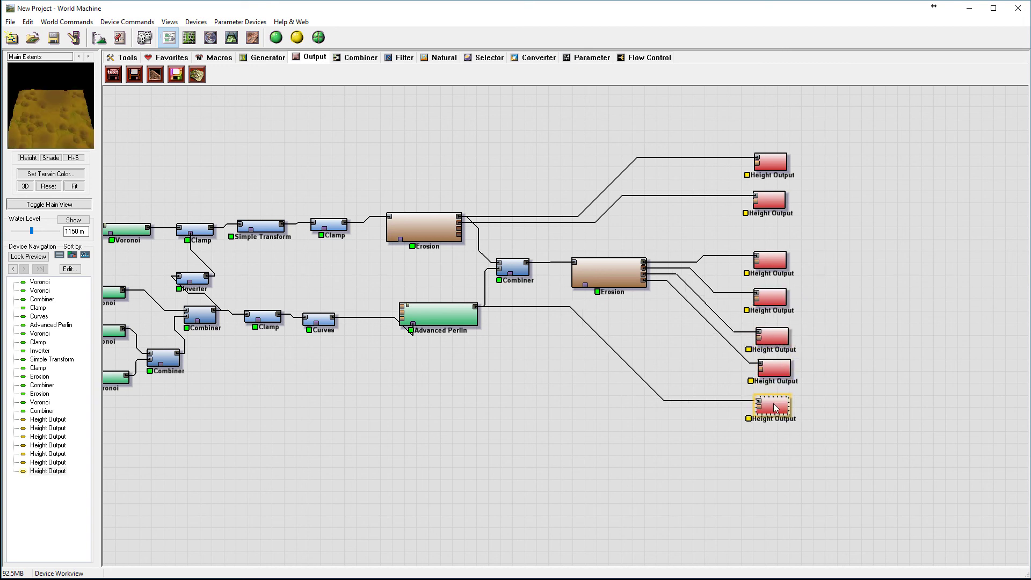
pyautogui.moveTo(784, 407); pyautogui.dragTo(785, 409)
pyautogui.click(786, 370)
pyautogui.moveTo(786, 370); pyautogui.dragTo(778, 404)
pyautogui.click(637, 272)
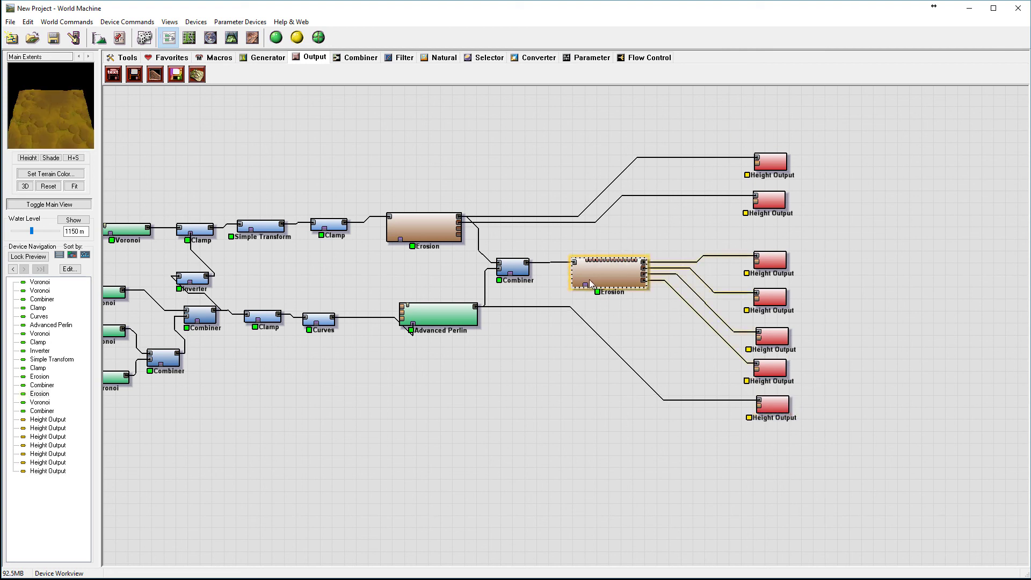
# - Tilt the crater terrain in 3D view, then bring up Project Settings showing 1025 x 1025
pyautogui.click(225, 40)
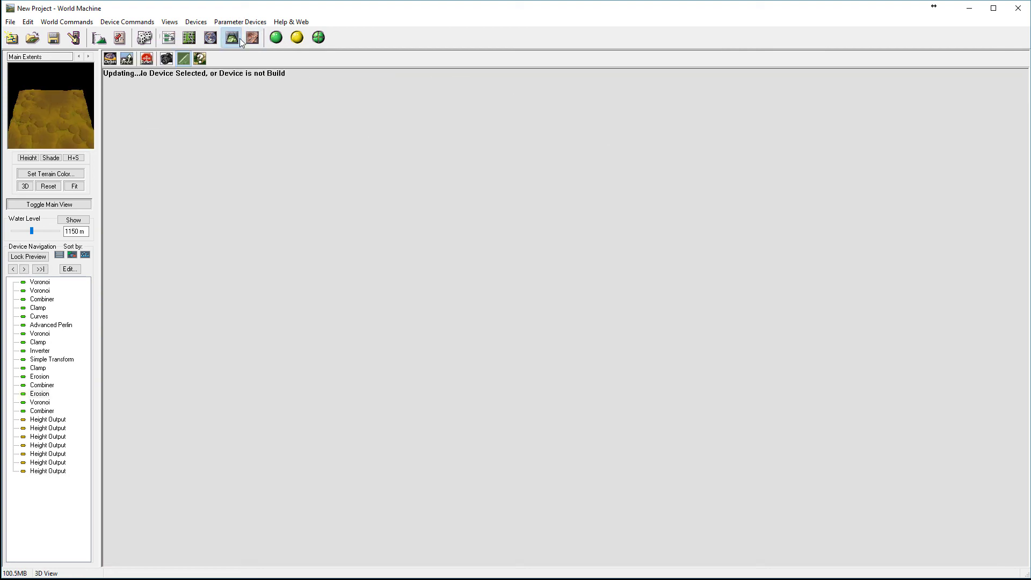
pyautogui.moveTo(604, 317); pyautogui.dragTo(582, 378)
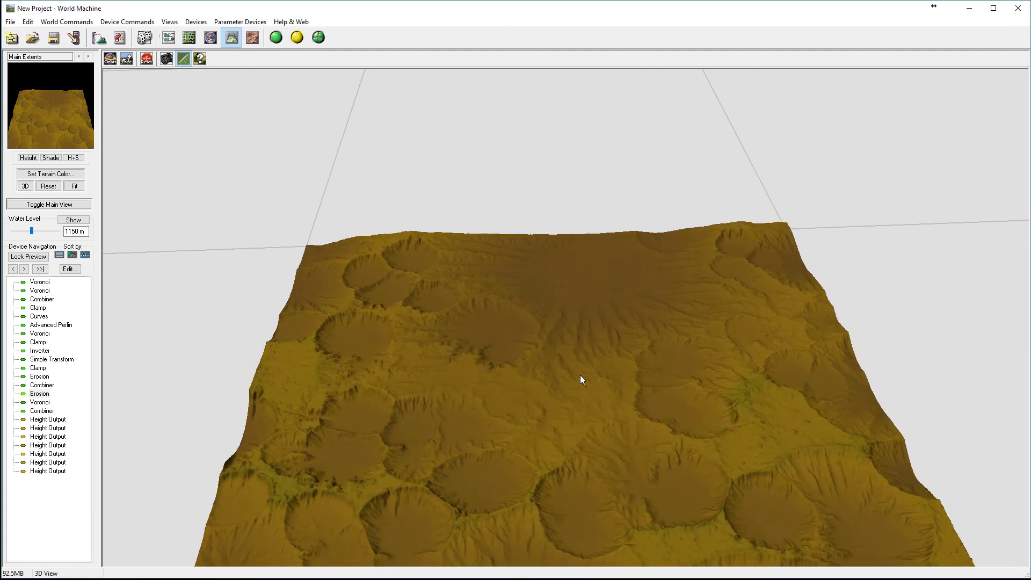
pyautogui.click(97, 38)
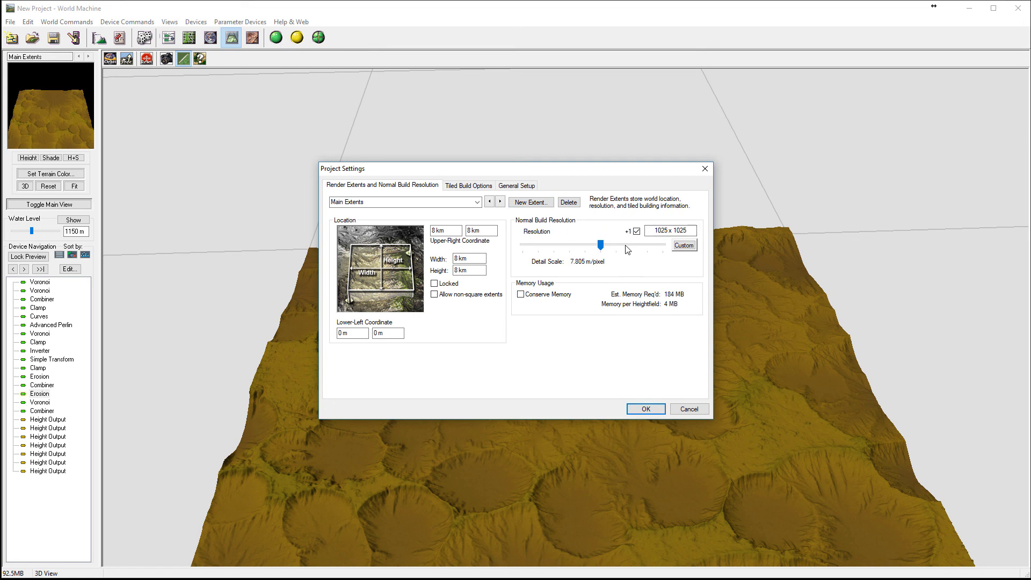
# - Set build resolution to 4097 x 4097 and run a full Normal Build
pyautogui.click(626, 246)
pyautogui.click(644, 247)
pyautogui.click(645, 410)
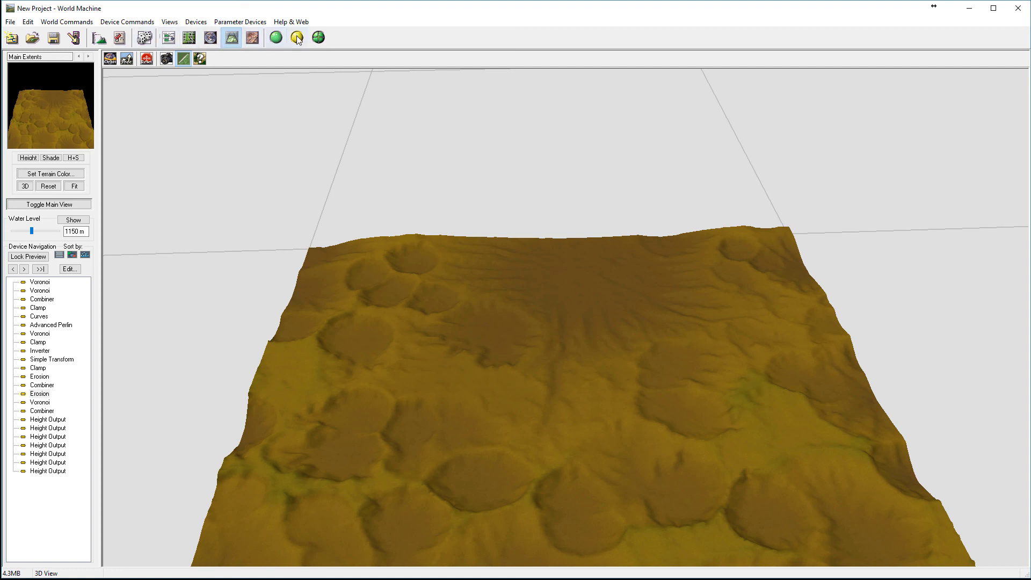
pyautogui.click(276, 37)
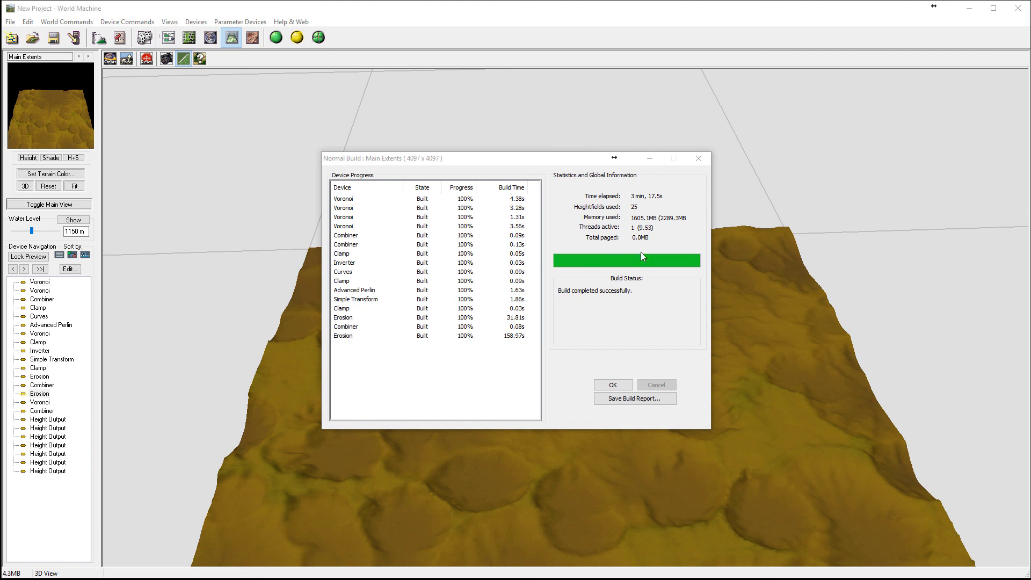
# - Close the build report, orbit the 4097 terrain in 3D, and view the Output Manager
pyautogui.click(613, 385)
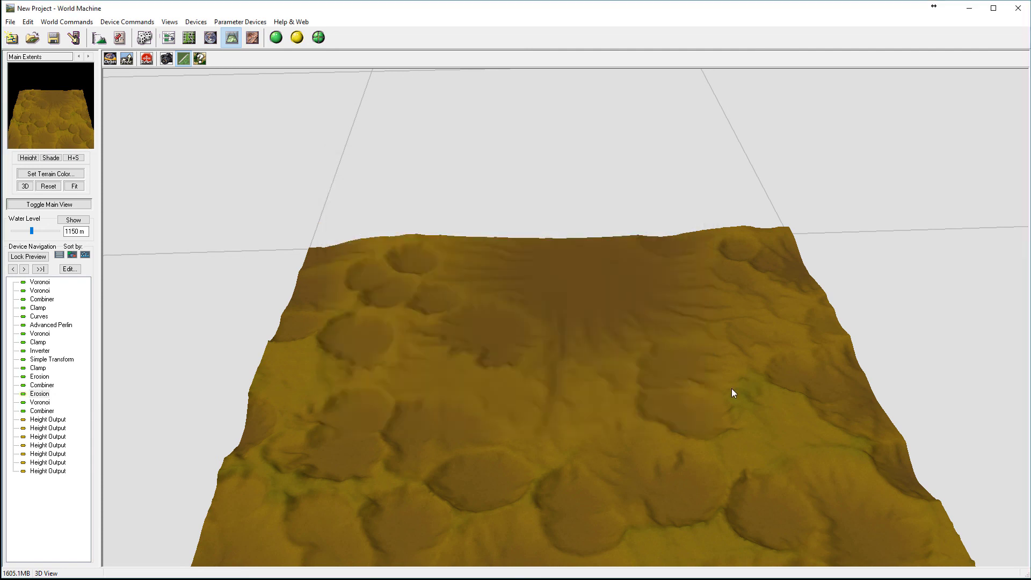
pyautogui.moveTo(601, 357); pyautogui.dragTo(782, 402)
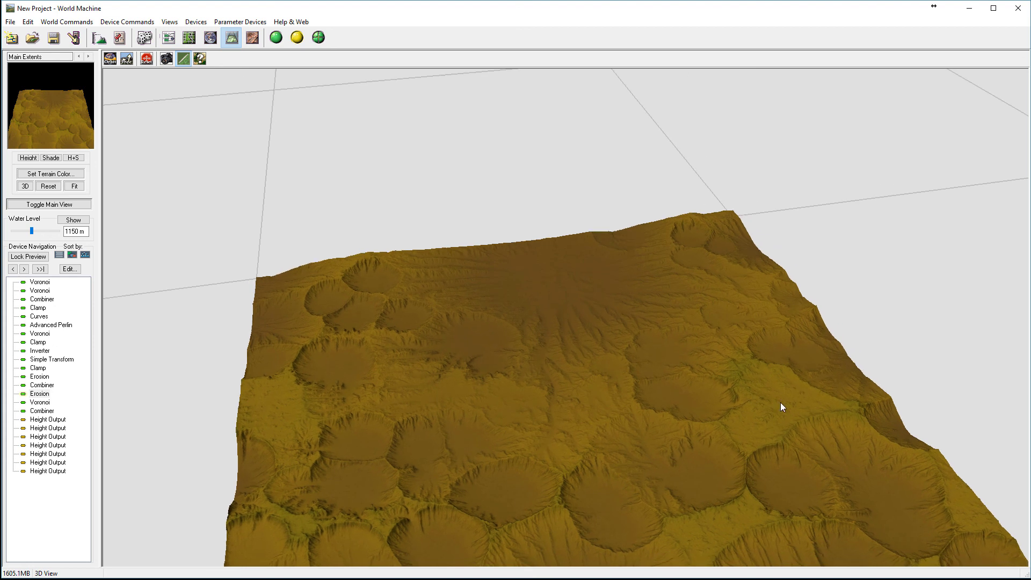
pyautogui.moveTo(665, 409); pyautogui.dragTo(602, 453)
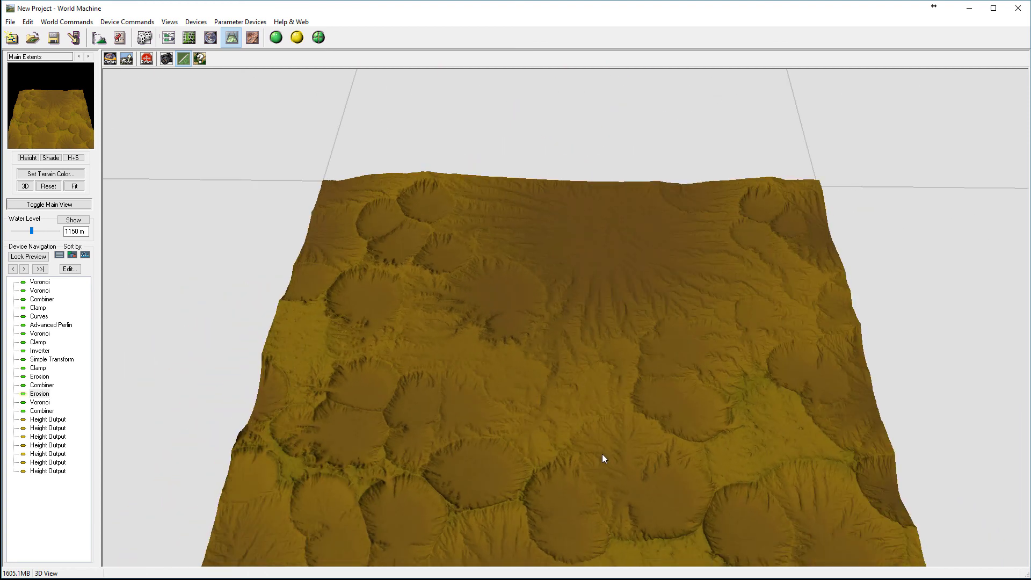
pyautogui.click(75, 38)
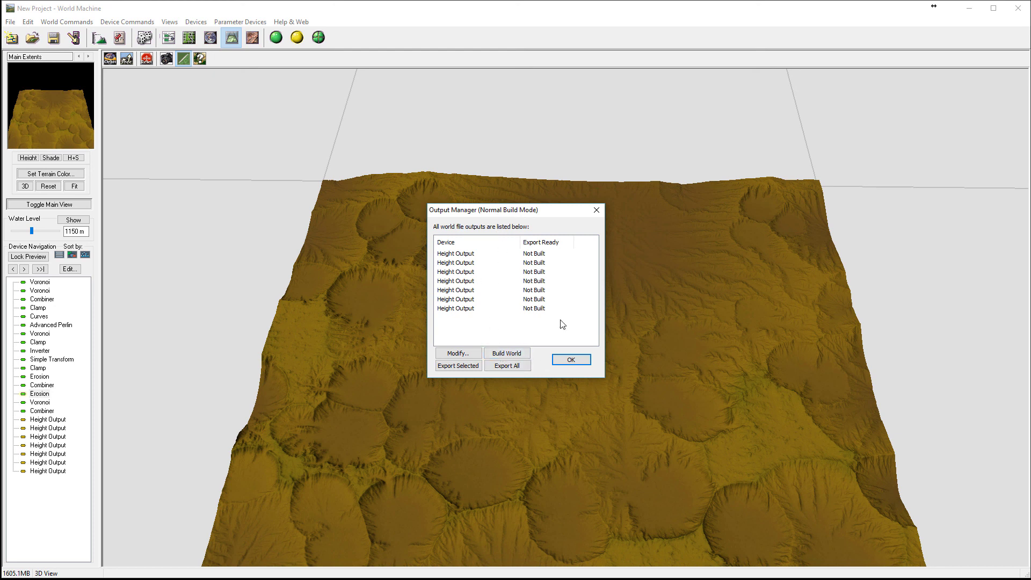
# - Back in the device workview, confirm the top Height Output saves heightfield.tif as 16-bit TIFF
pyautogui.click(597, 211)
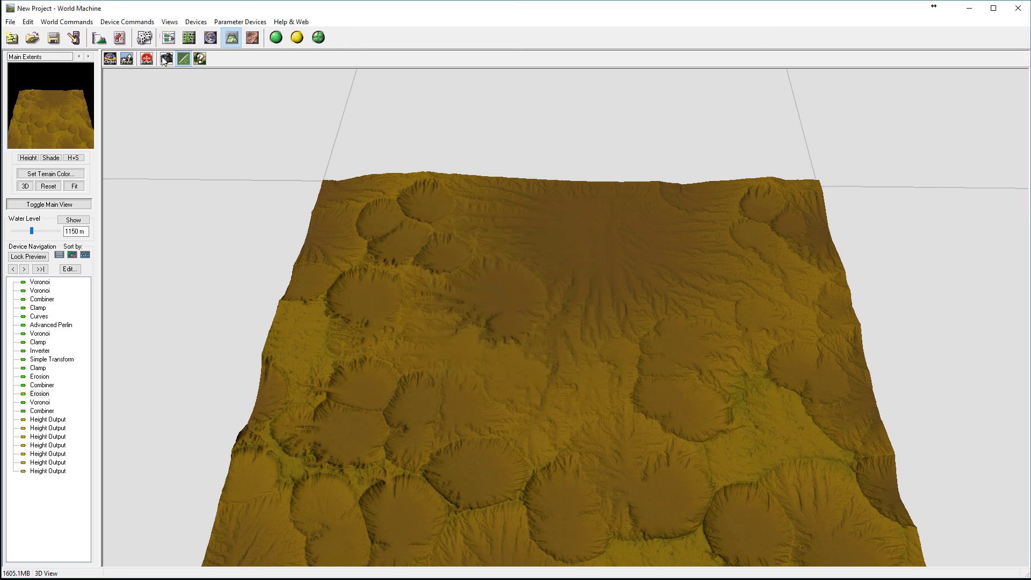
pyautogui.click(169, 37)
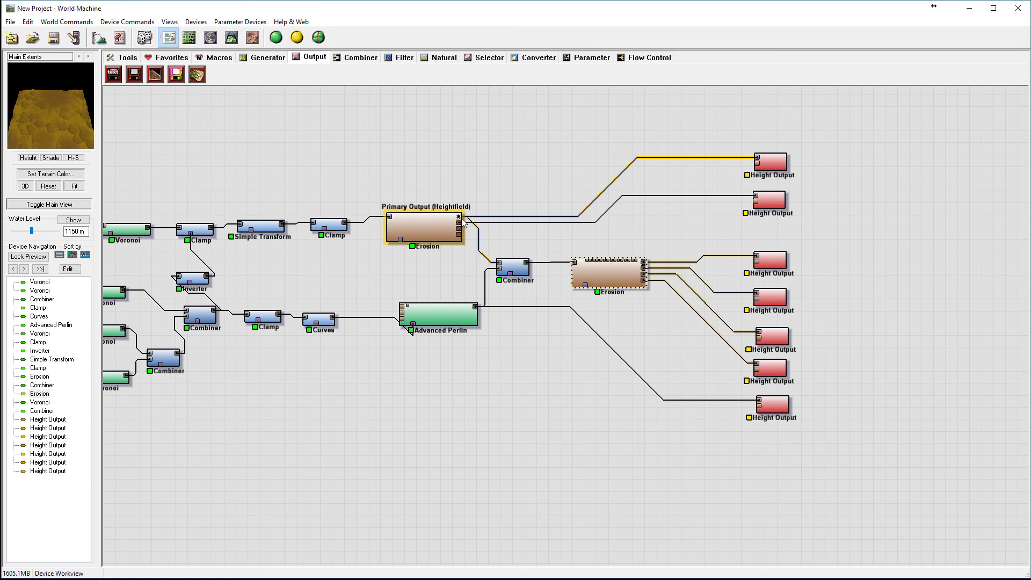
pyautogui.doubleClick(771, 161)
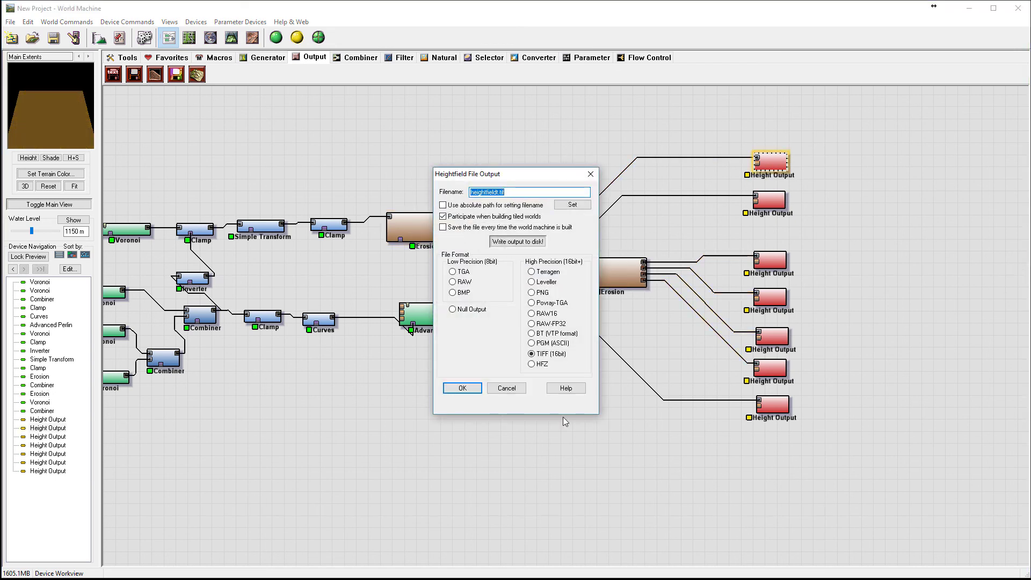
pyautogui.click(505, 388)
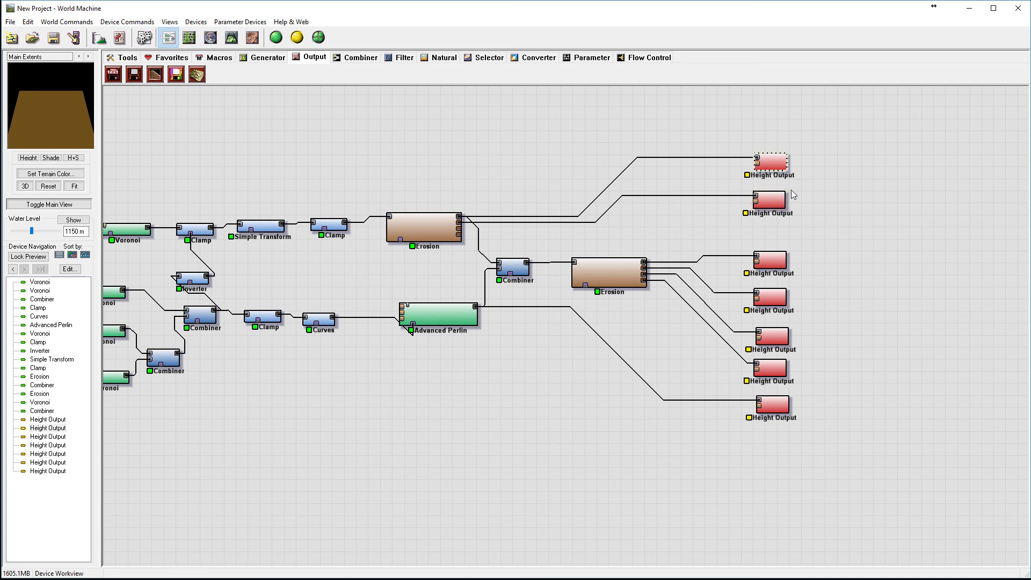
pyautogui.doubleClick(777, 171)
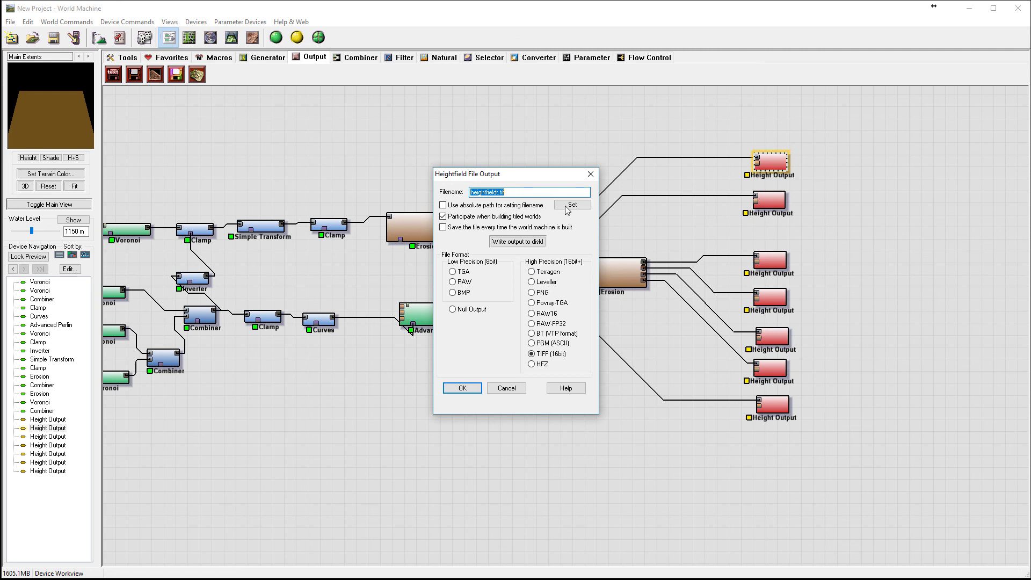
pyautogui.click(590, 174)
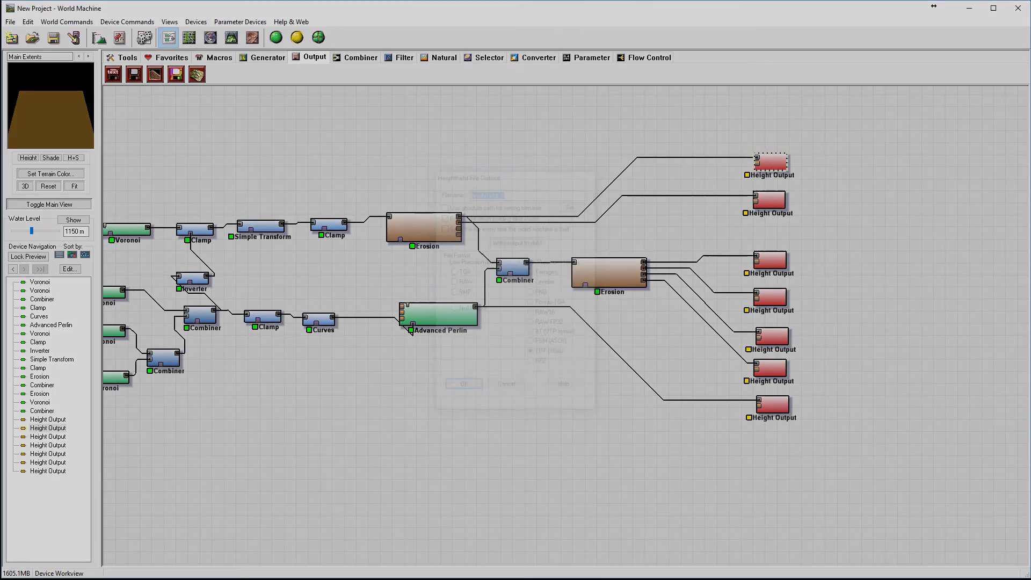